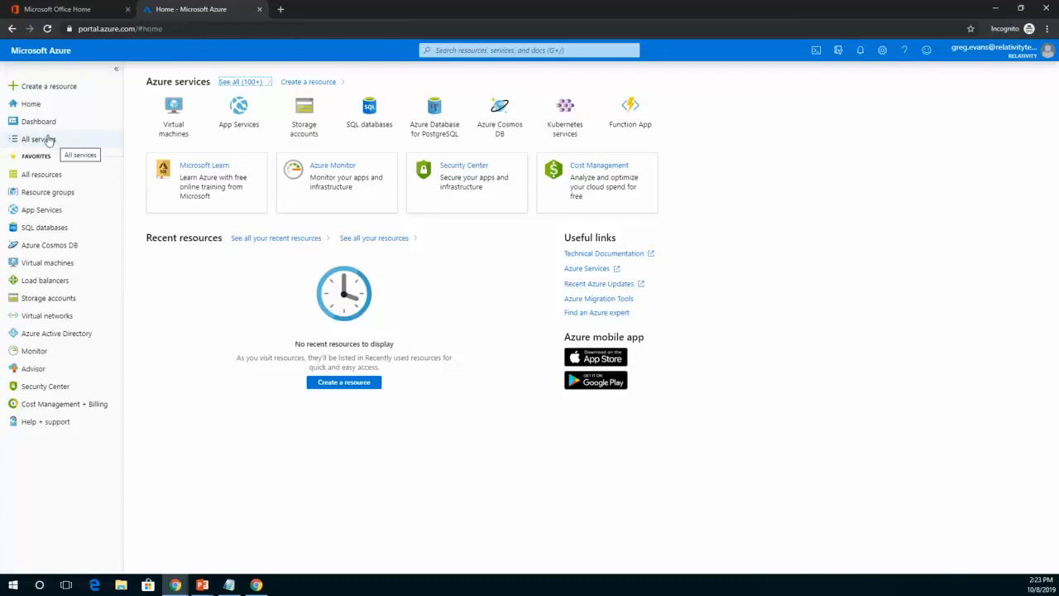
Search all services for "APP REG" and open App registrations.
click(38, 142)
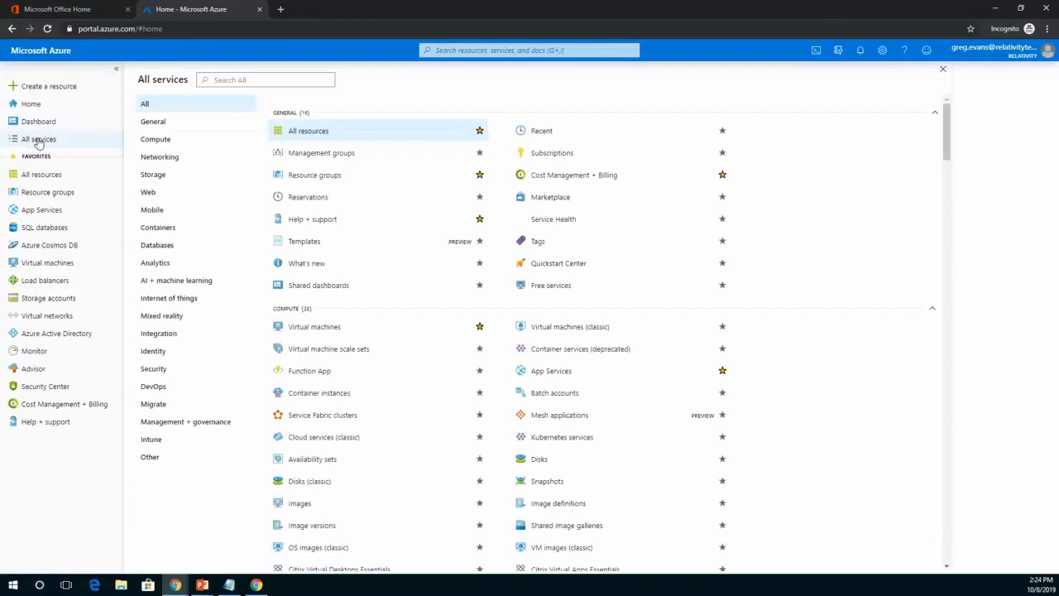
text(APP)
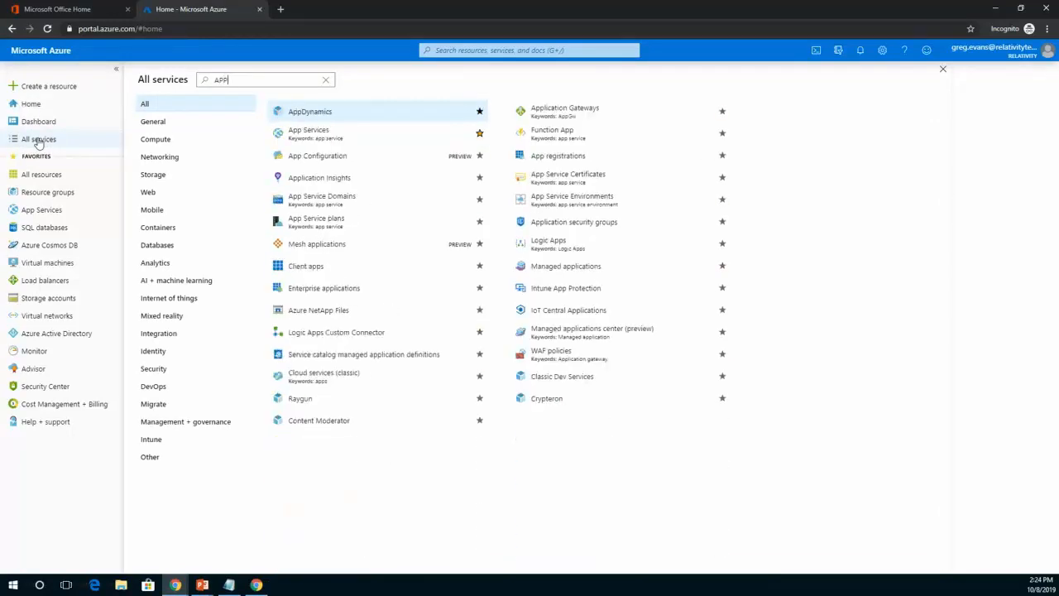
text( REG)
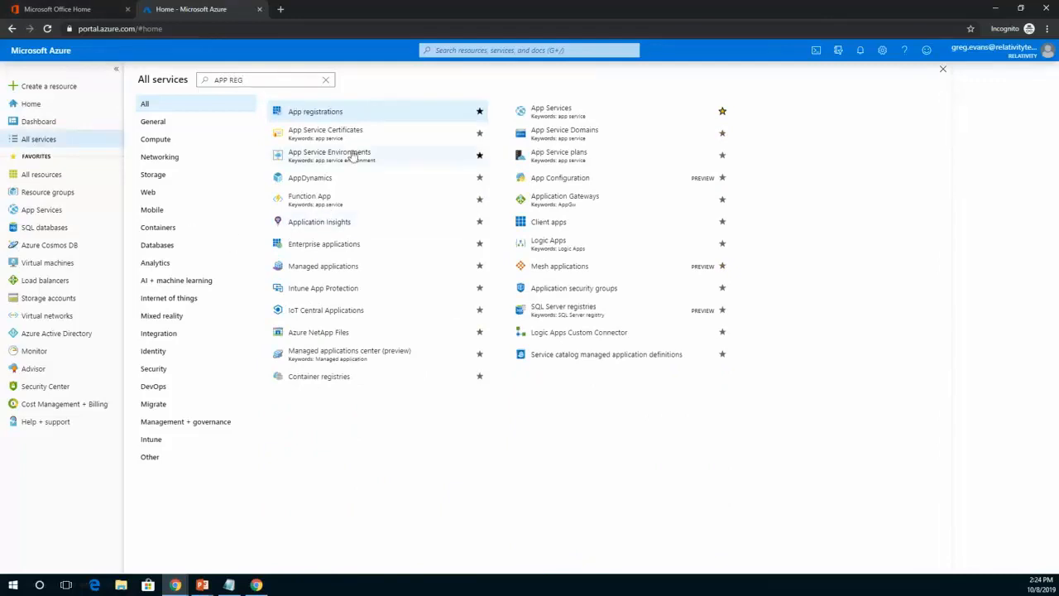
click(332, 115)
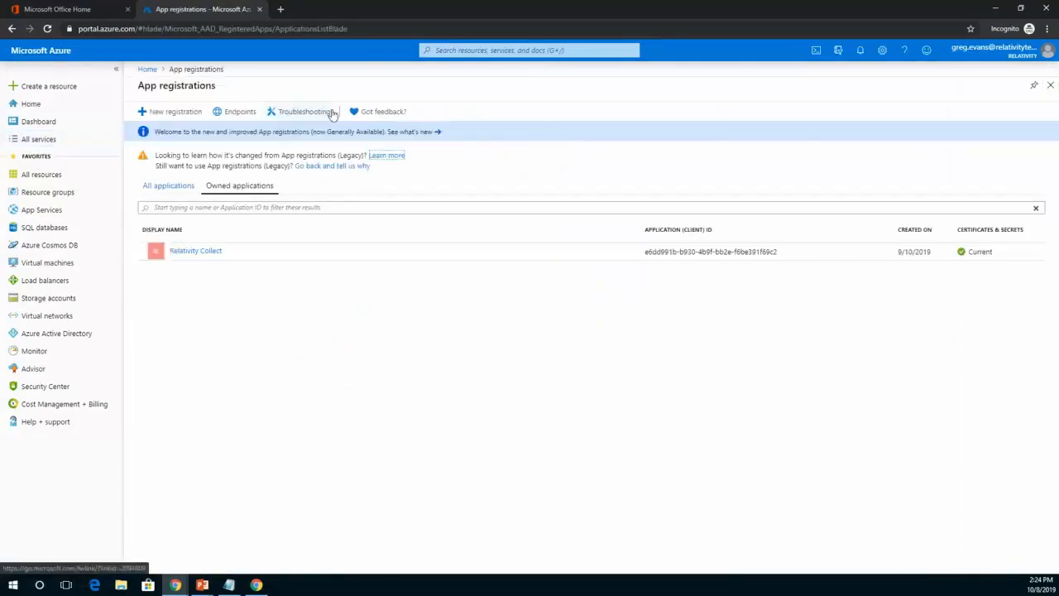
Register a new application named "Collect Webinar App Reg".
click(176, 112)
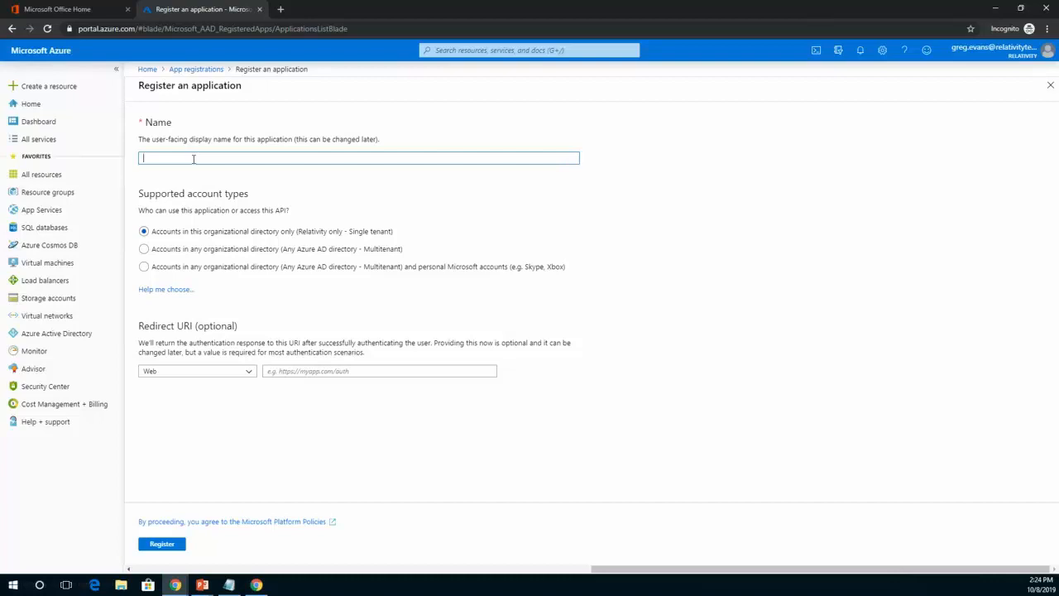
text(Collect Webinar App Reg)
click(161, 544)
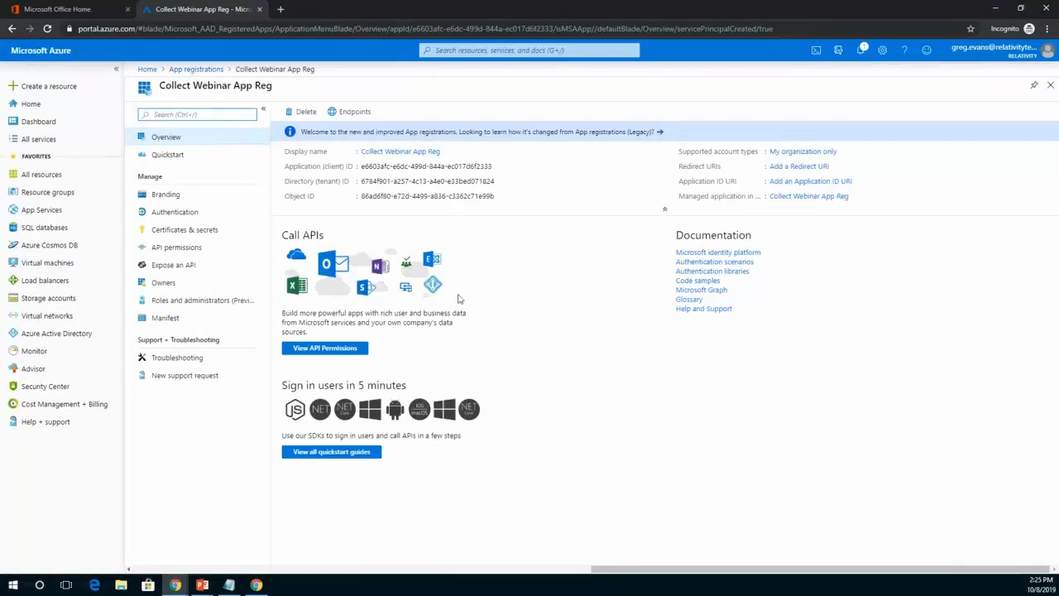
Copy the new registration's Application (client) ID and paste it beneath the App ID heading in the Notepad notes.
click(499, 167)
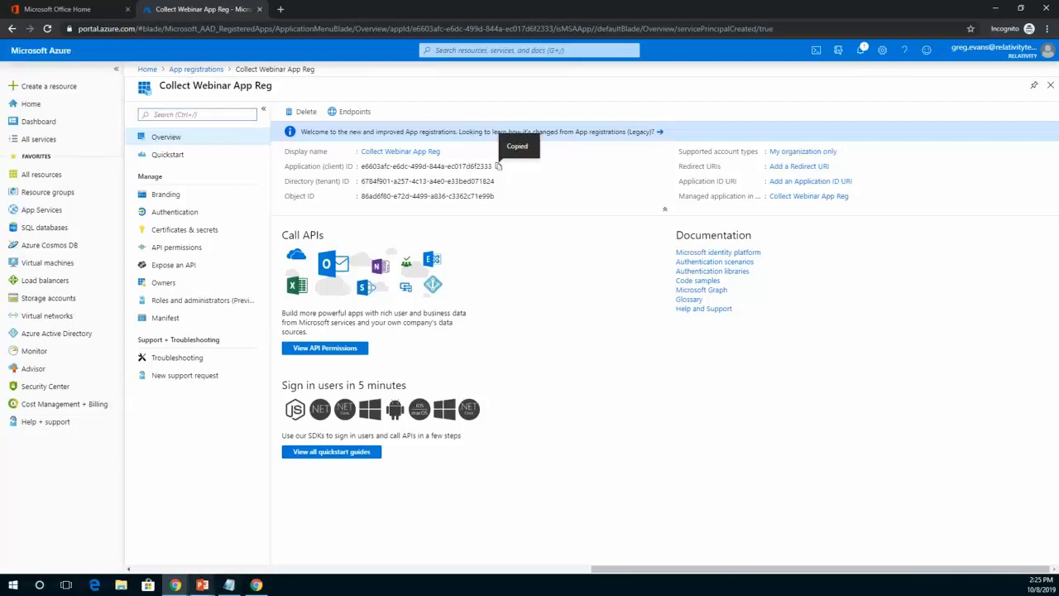
click(223, 591)
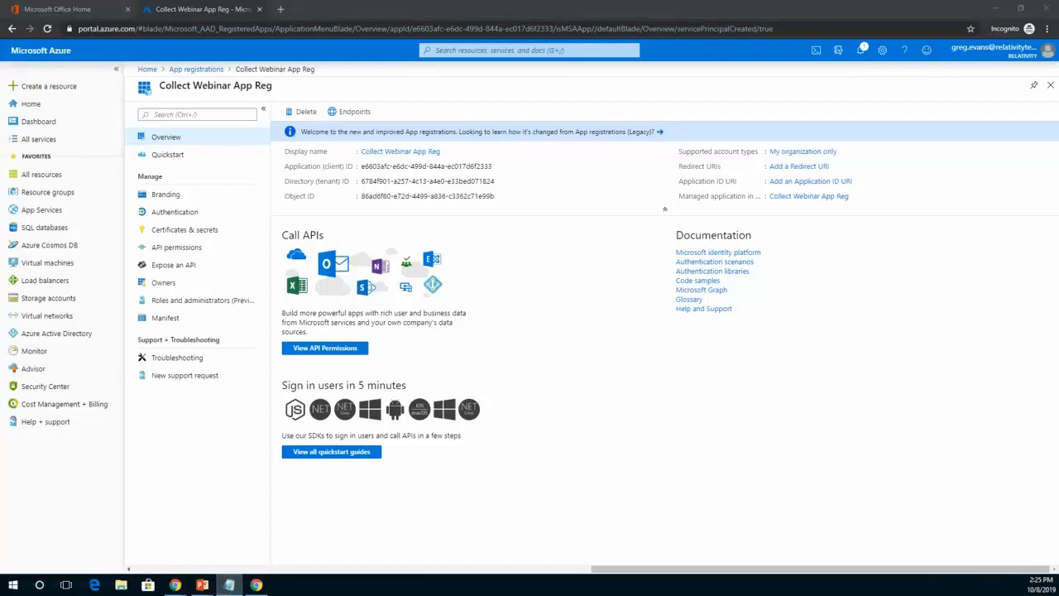
drag(1057, 100, 777, 277)
click(648, 348)
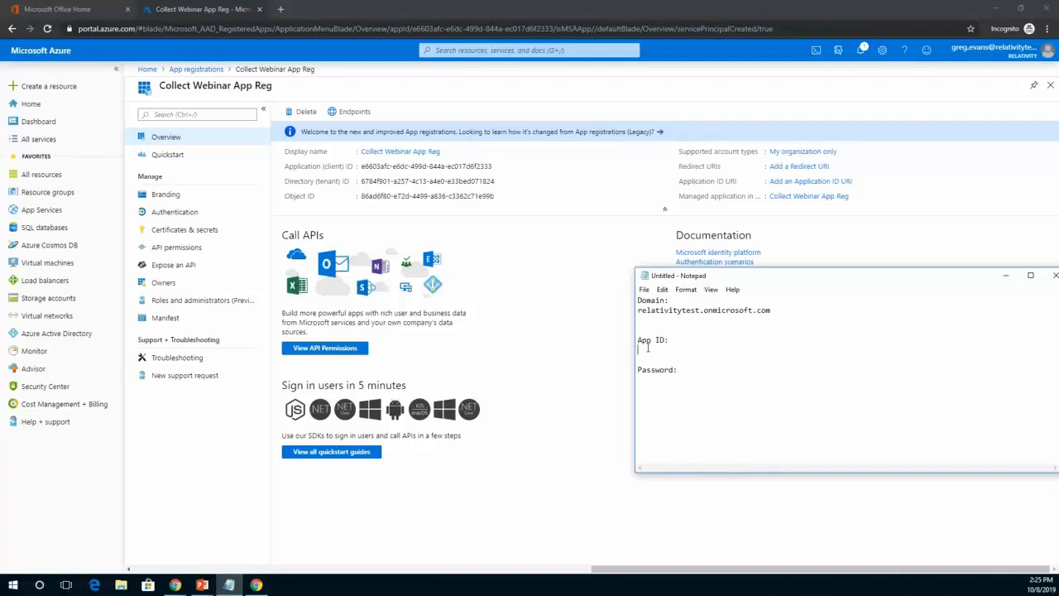
key(ctrl+v)
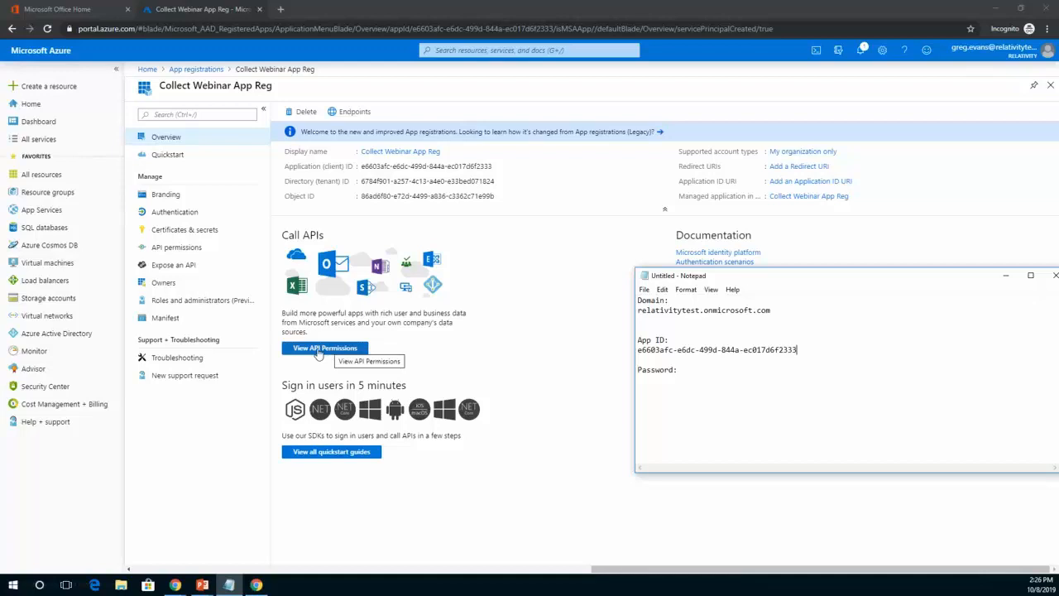
Start an API permission request for the app registration, choosing Microsoft Graph with application permissions.
click(319, 349)
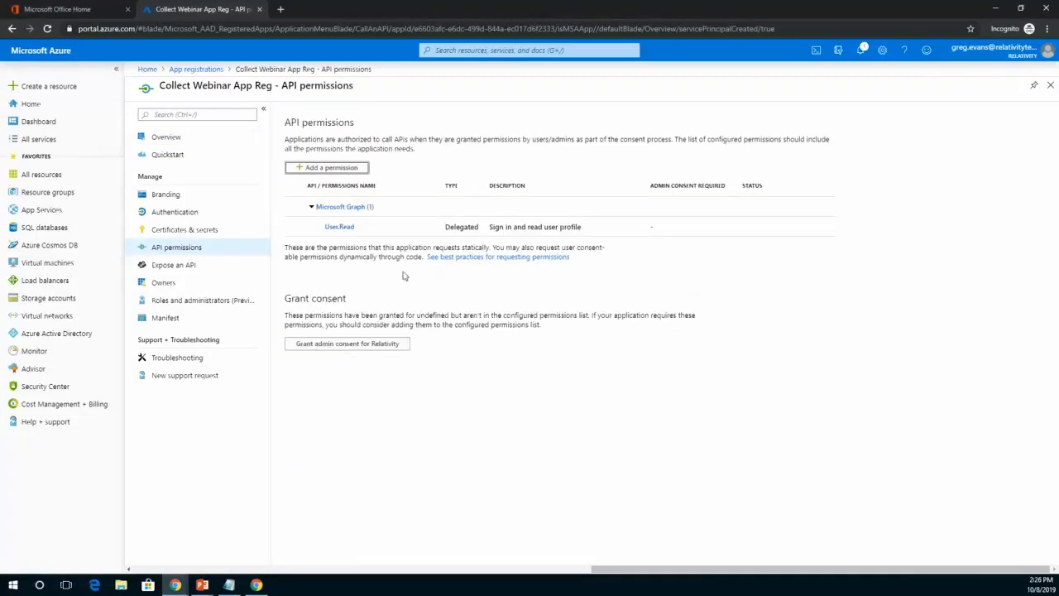
click(327, 168)
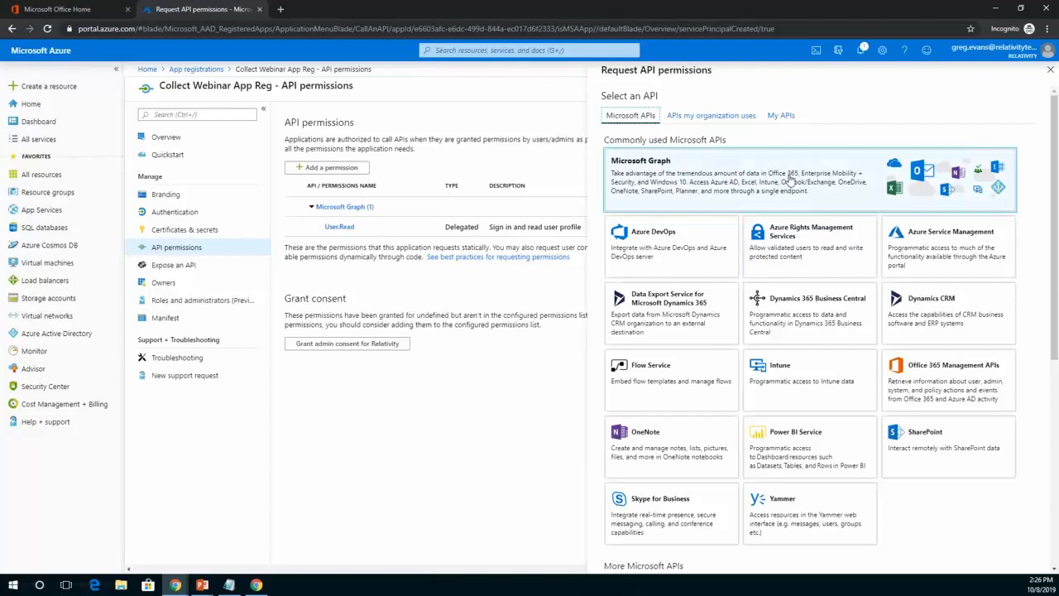
click(790, 178)
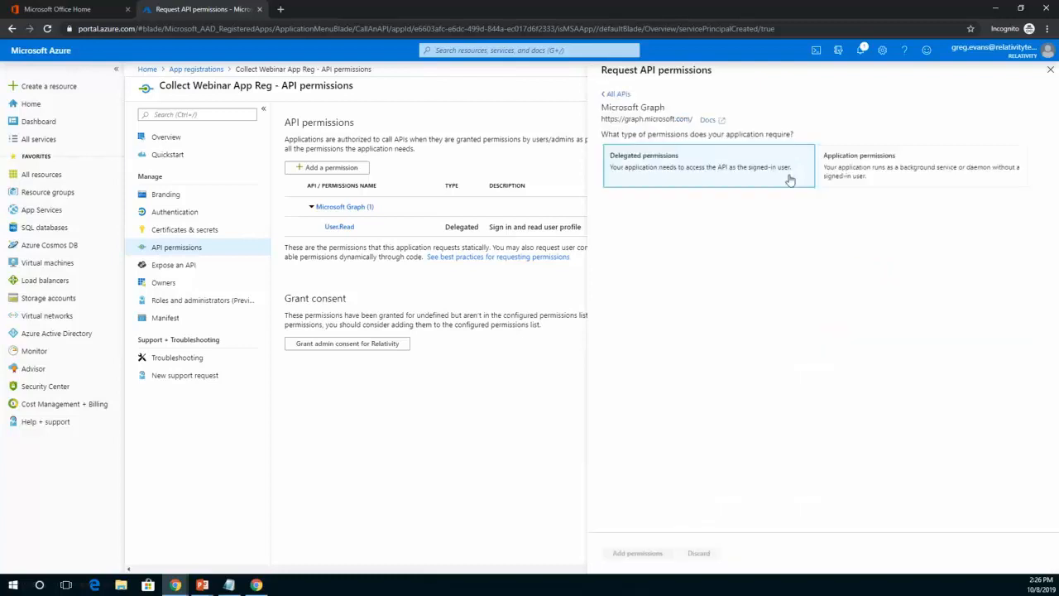
click(917, 169)
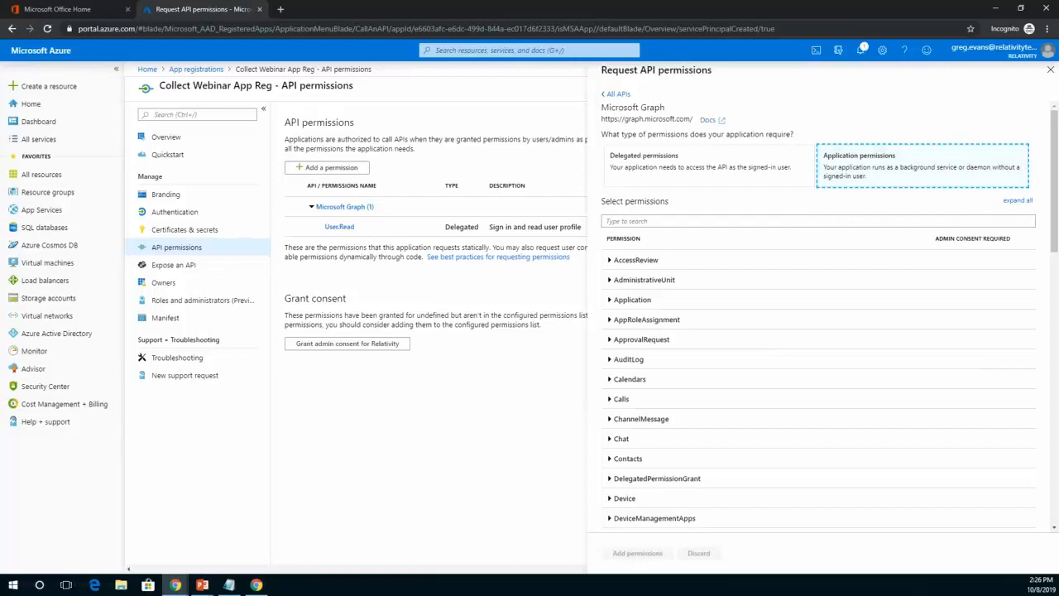
Select the Calendars.Read and Contacts.Read application permissions for Microsoft Graph.
mouse_move(1054, 127)
mouse_down()
mouse_move(1055, 148)
mouse_move(1054, 136)
mouse_up()
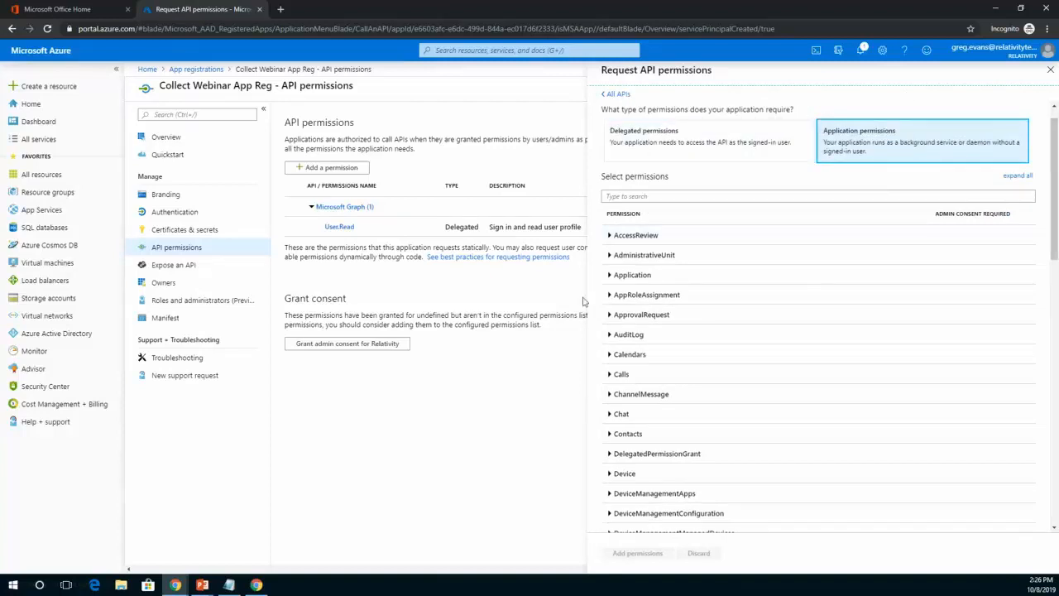
click(611, 356)
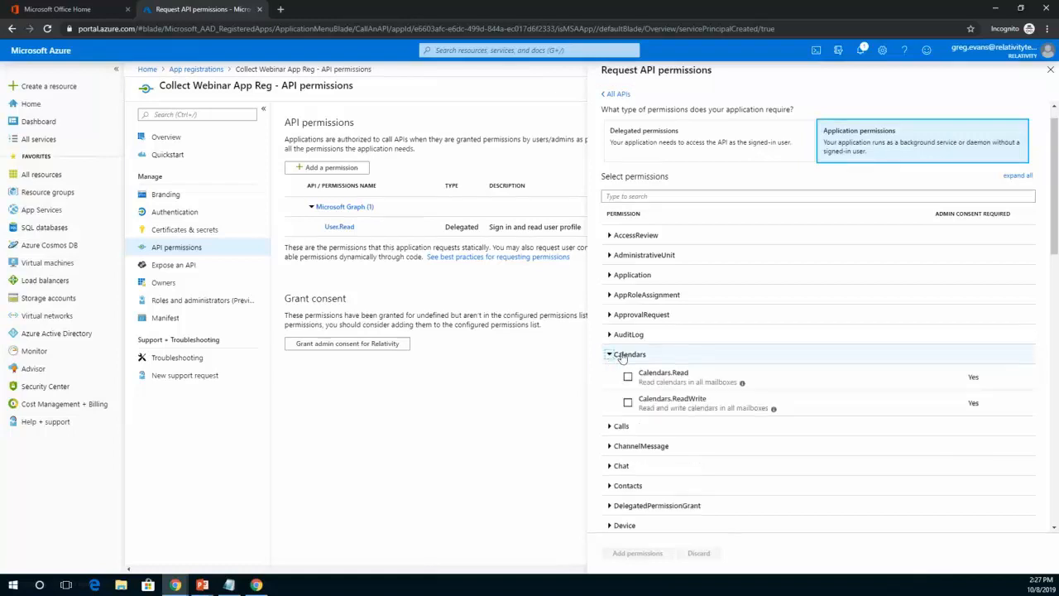
click(628, 378)
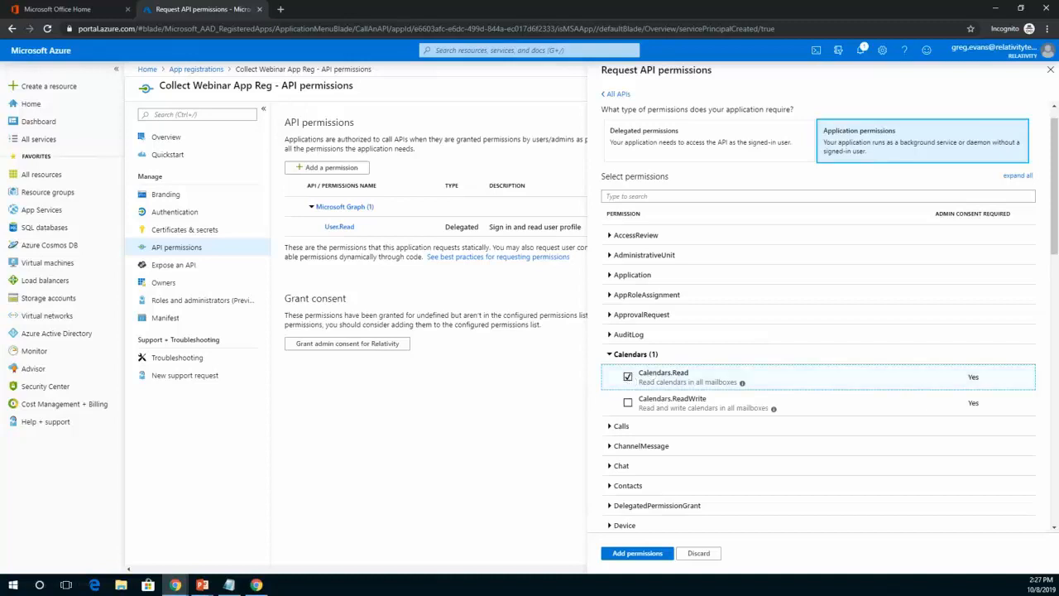
scroll(1057, 154, down, 1)
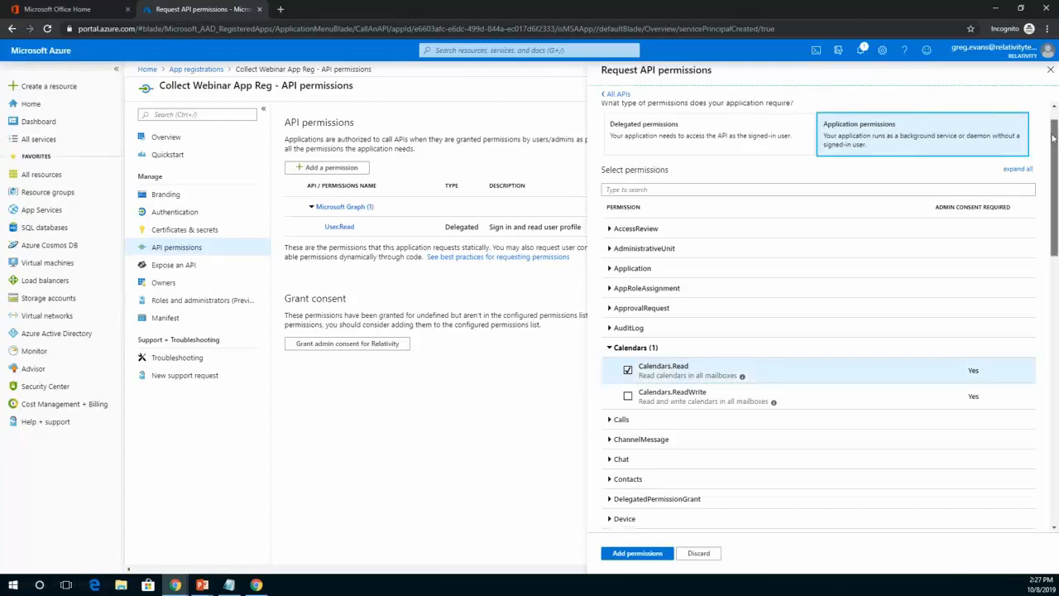
drag(1057, 154, 1056, 168)
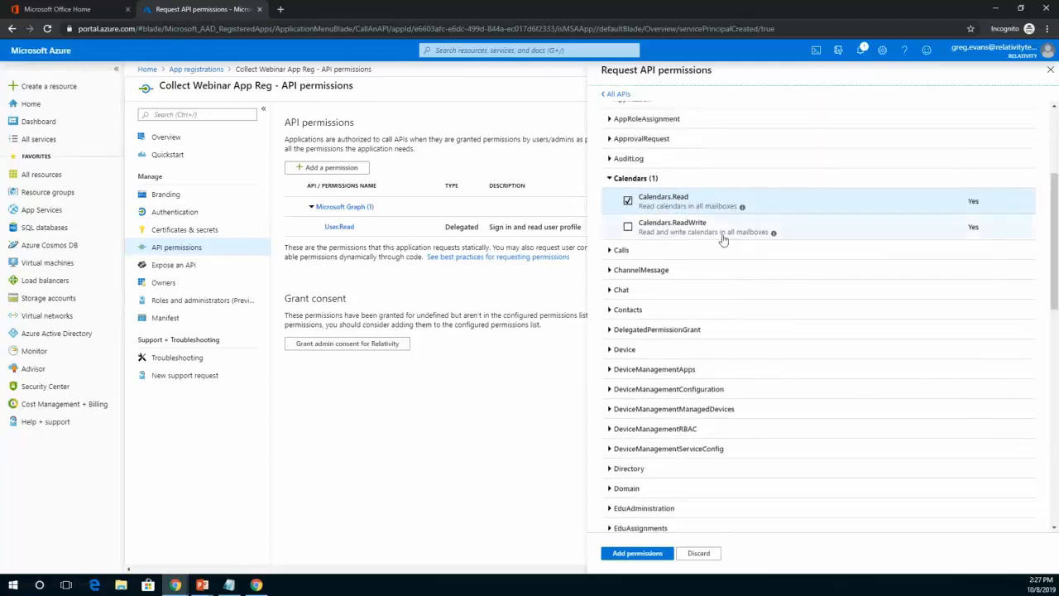
click(610, 311)
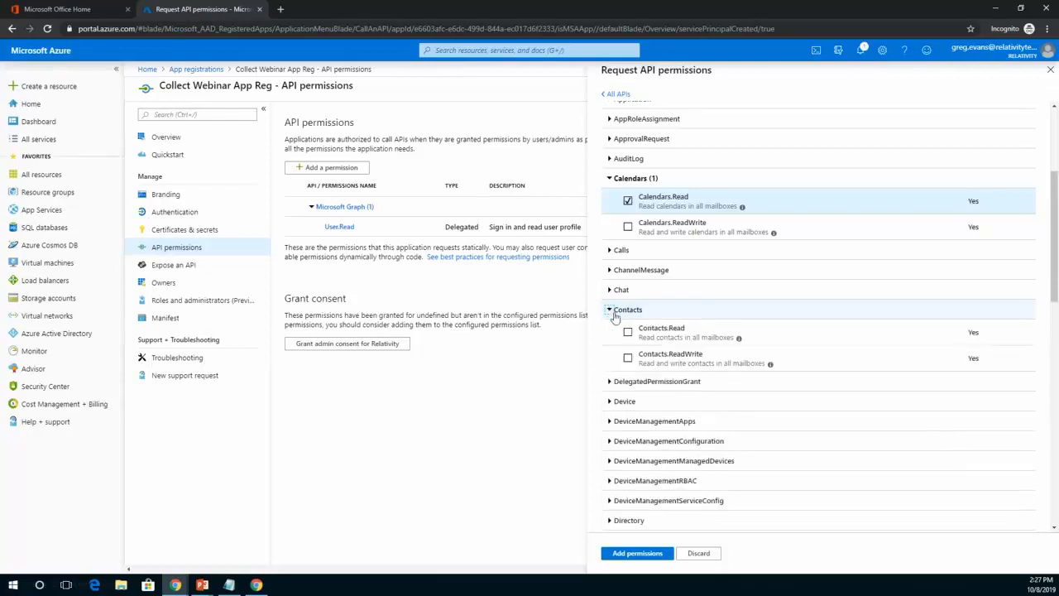
click(628, 333)
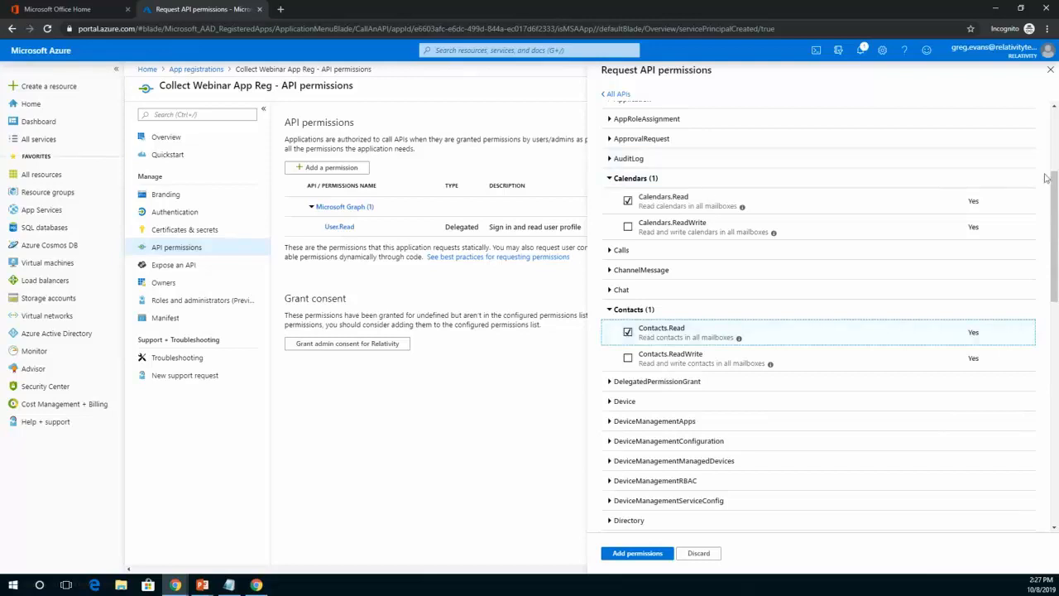
Select the Files.Read.All and Mail.Read application permissions for Microsoft Graph.
drag(1056, 195, 1056, 287)
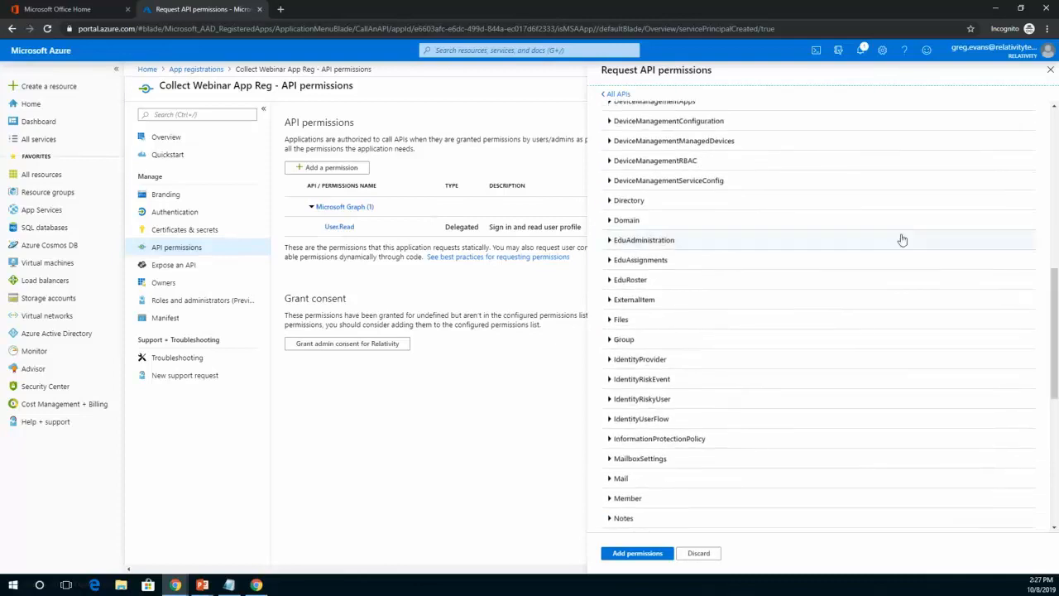
click(610, 320)
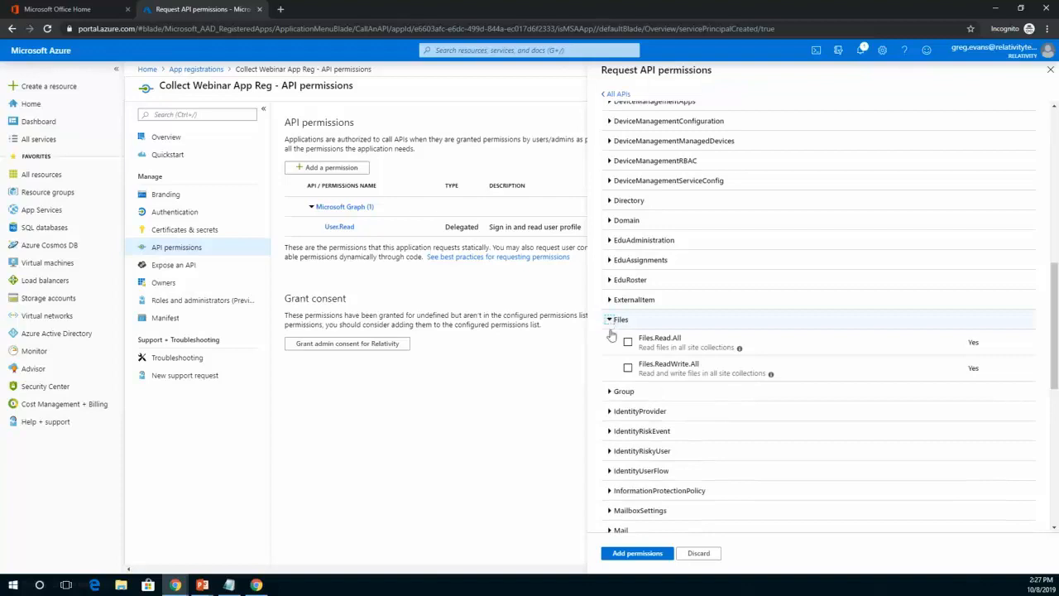
click(628, 342)
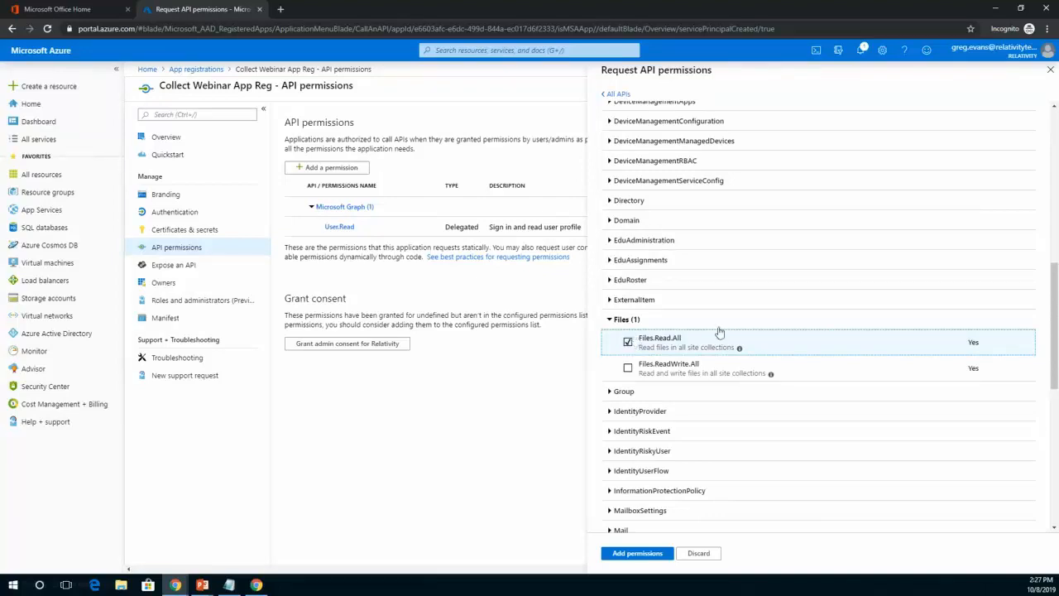
drag(1053, 289, 1055, 354)
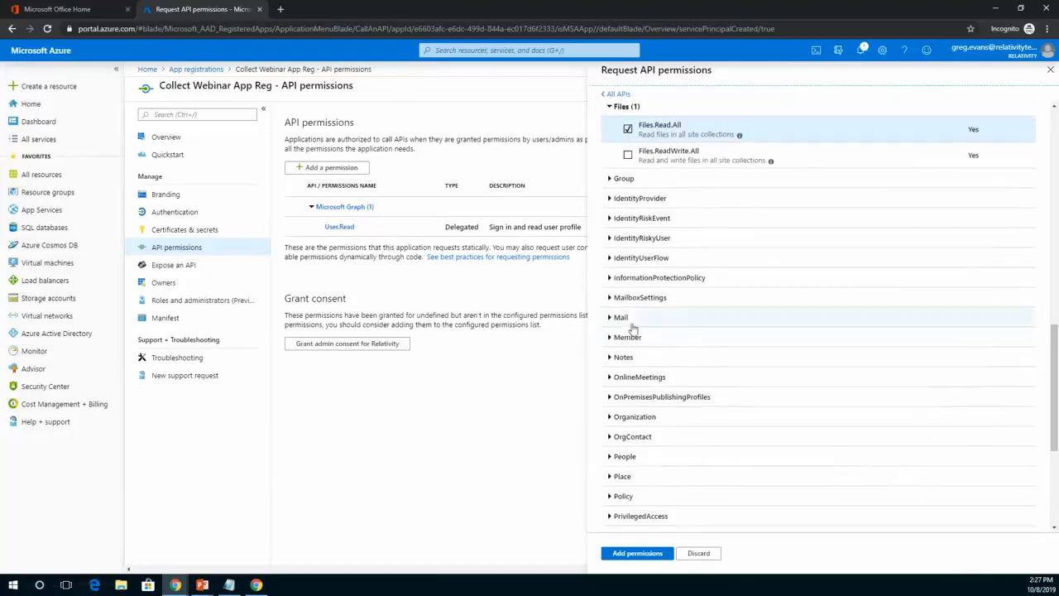
click(611, 320)
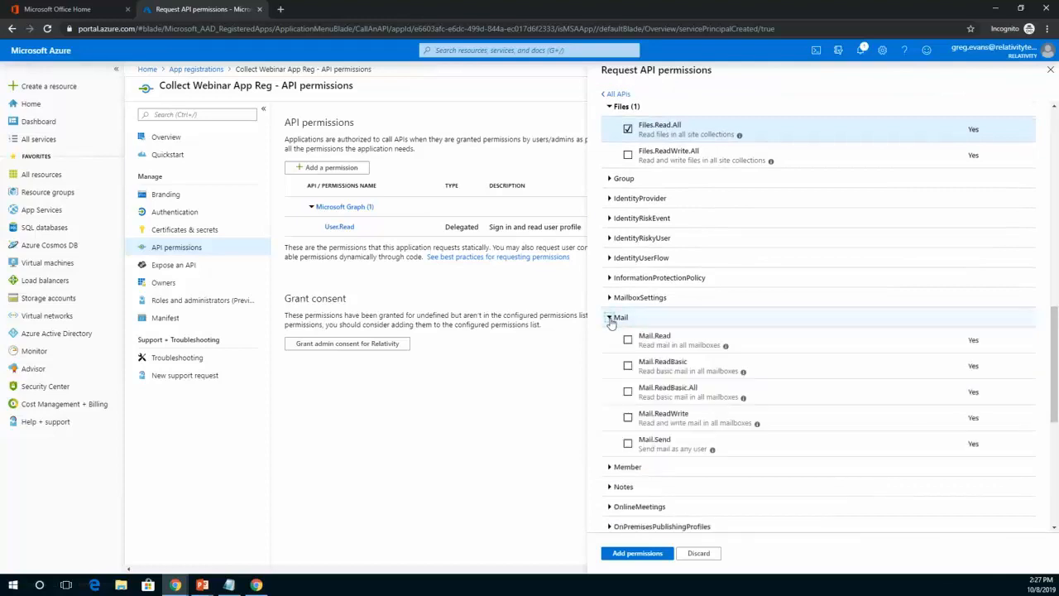
click(627, 340)
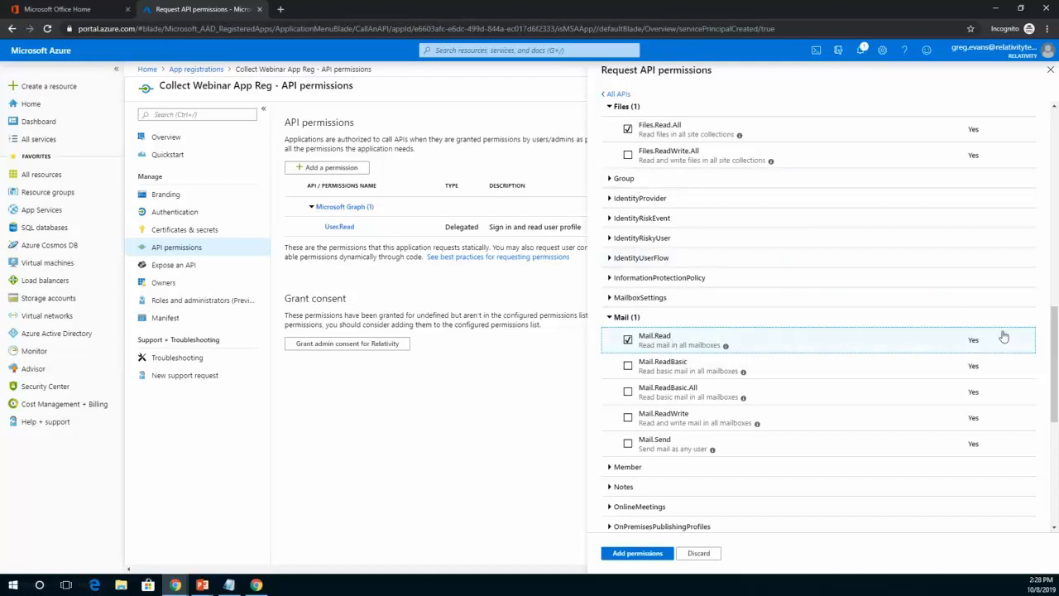
Select the Sites.Read.All and User.Read.All permissions and add all chosen permissions to the app registration.
drag(1056, 339, 1056, 454)
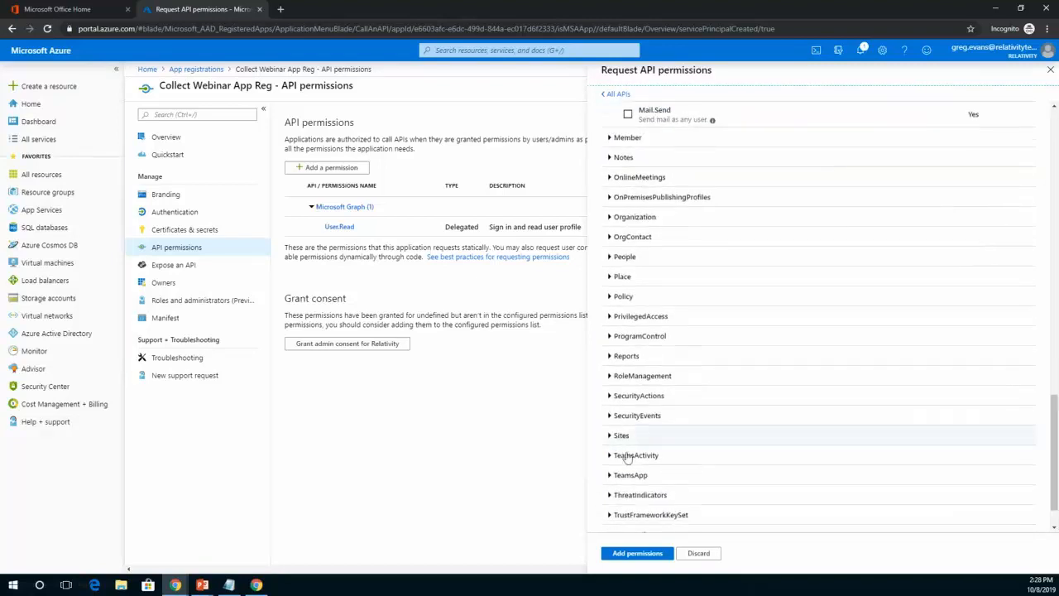
click(610, 437)
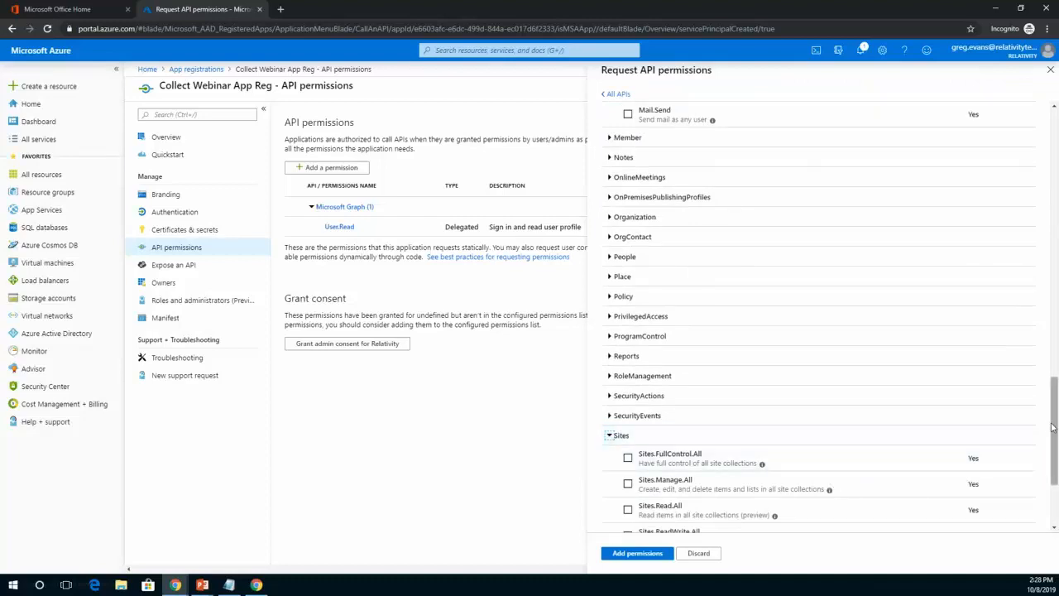
drag(1056, 426, 1056, 450)
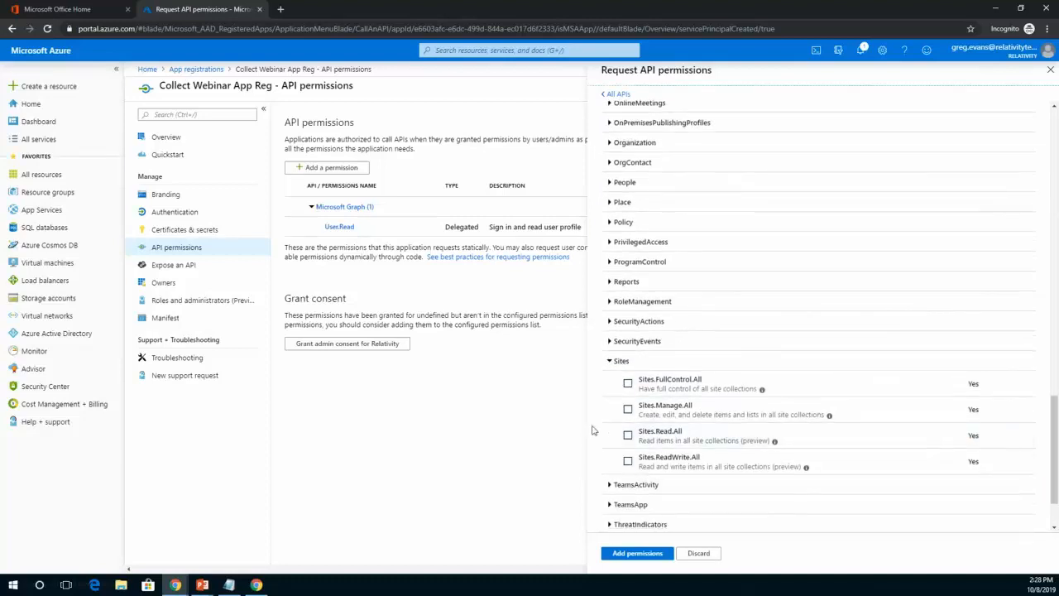
click(628, 436)
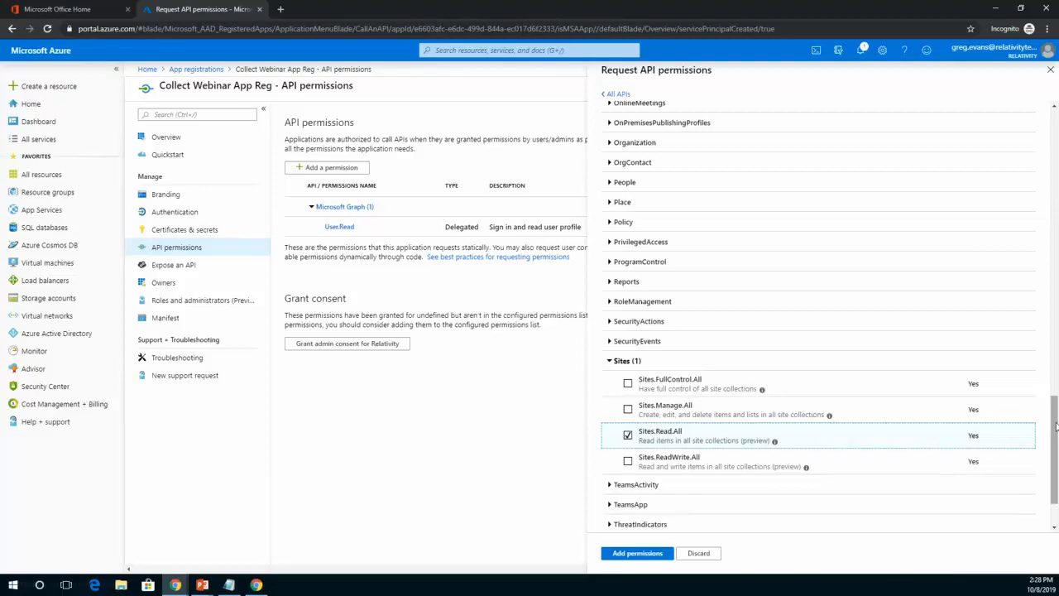
drag(1057, 427, 1057, 443)
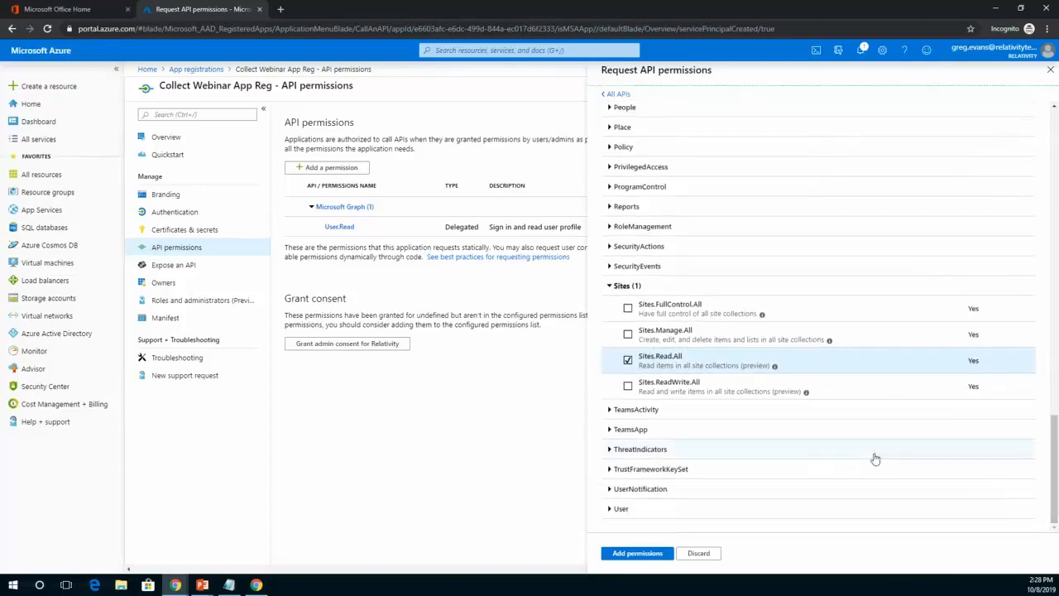
click(610, 510)
drag(1056, 496, 1056, 515)
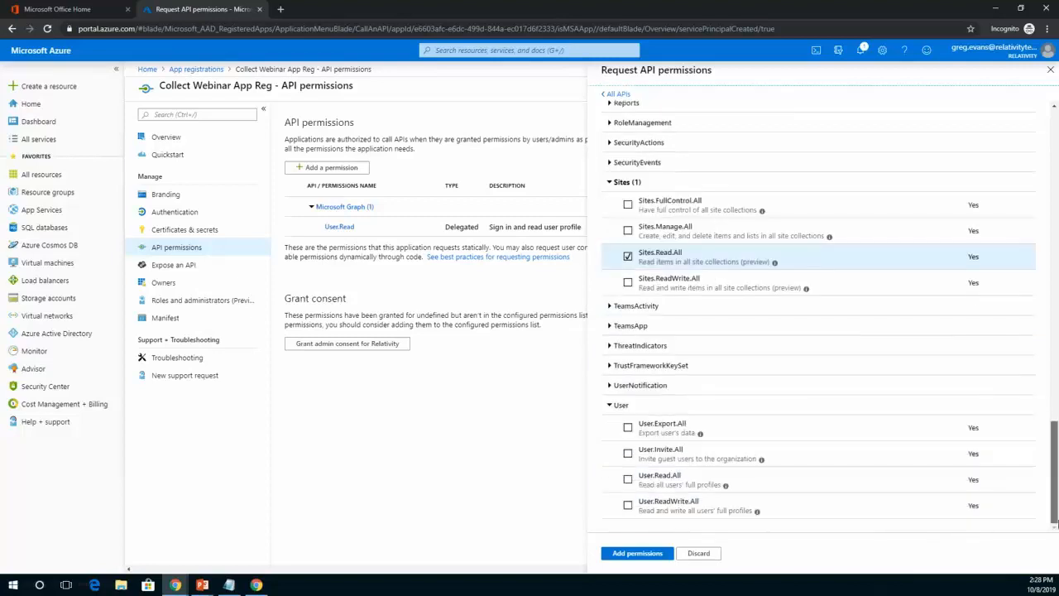
click(628, 480)
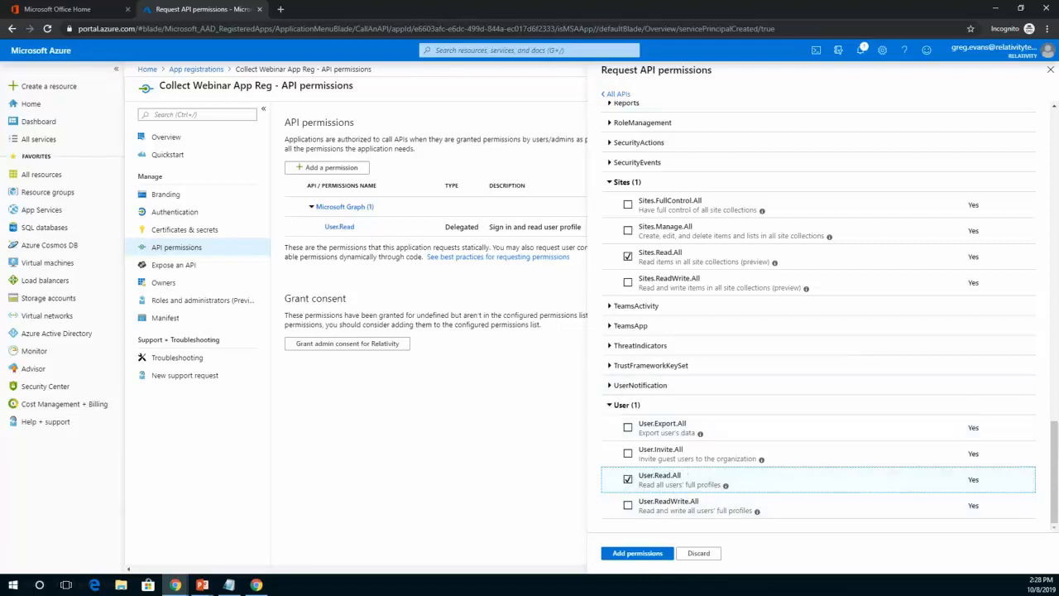
click(633, 554)
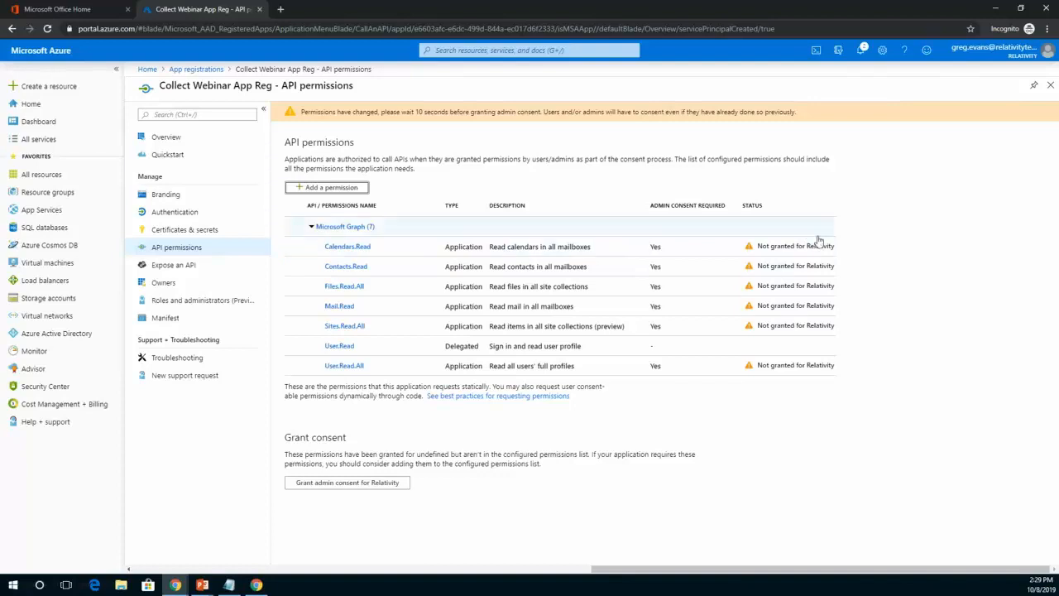
Grant admin consent for Relativity on the app registration's requested API permissions.
click(330, 488)
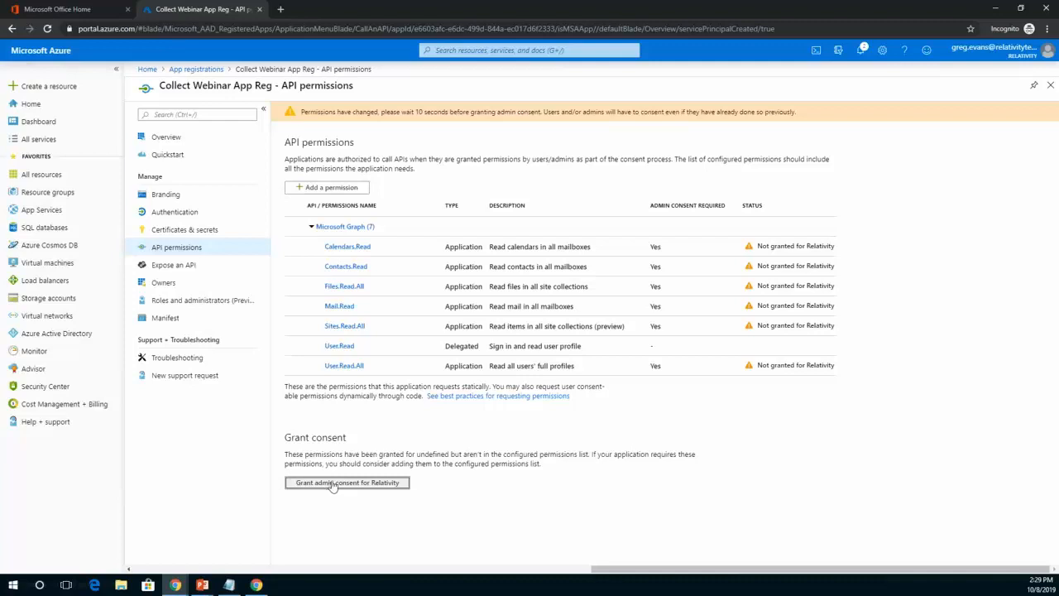
click(333, 486)
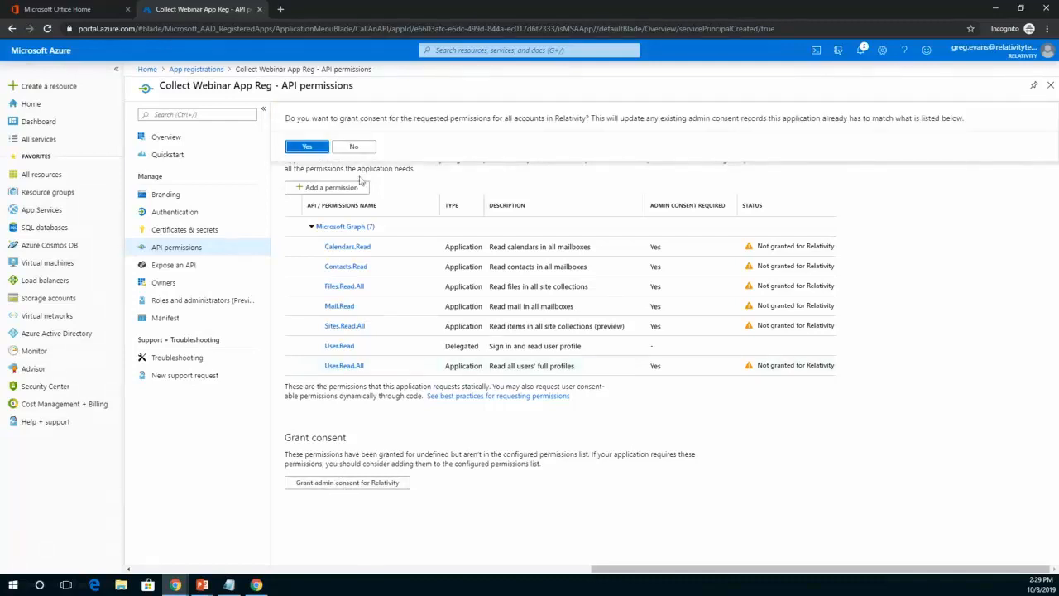
click(307, 148)
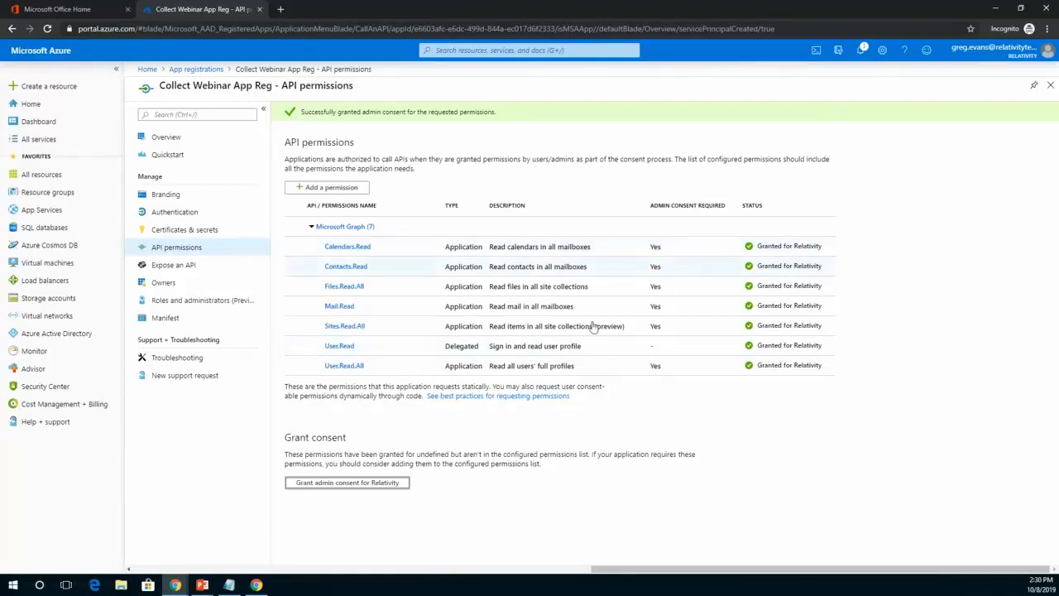
Create a client secret described as Collect Webinar App Secret for the app registration, set to never expire.
click(182, 231)
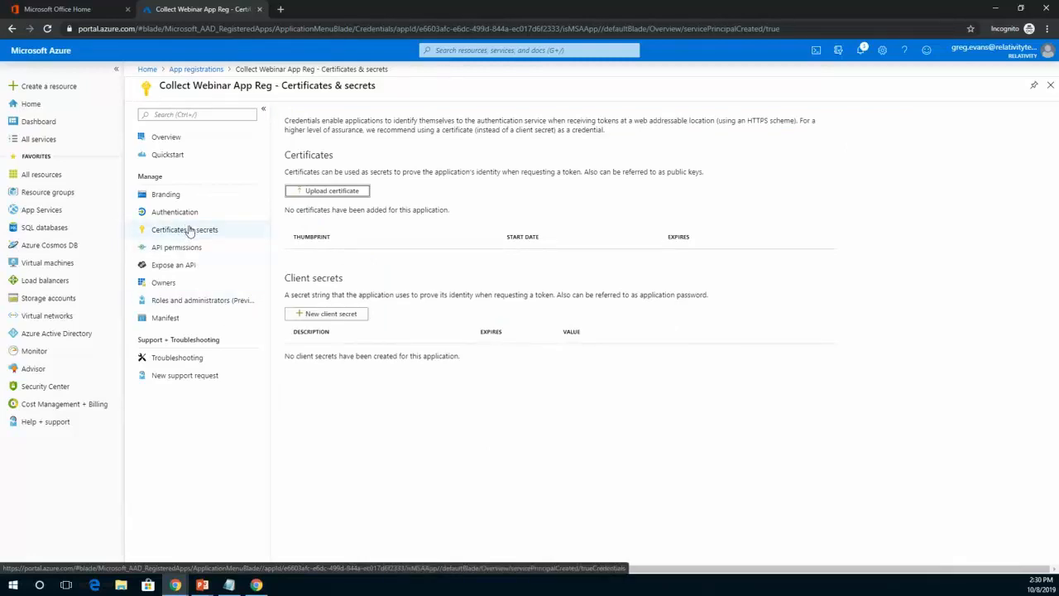
click(188, 234)
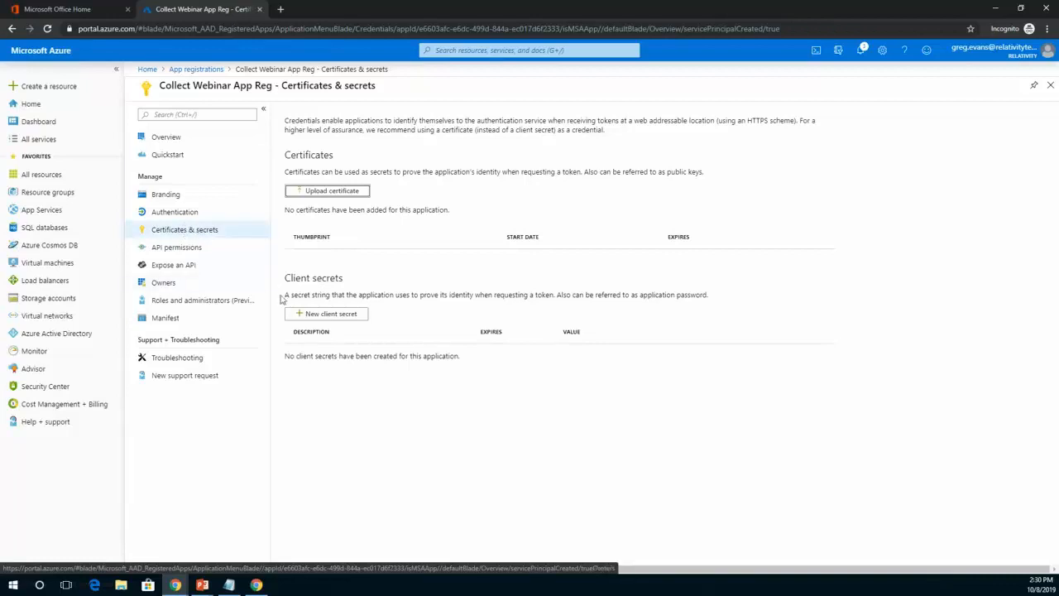
click(321, 317)
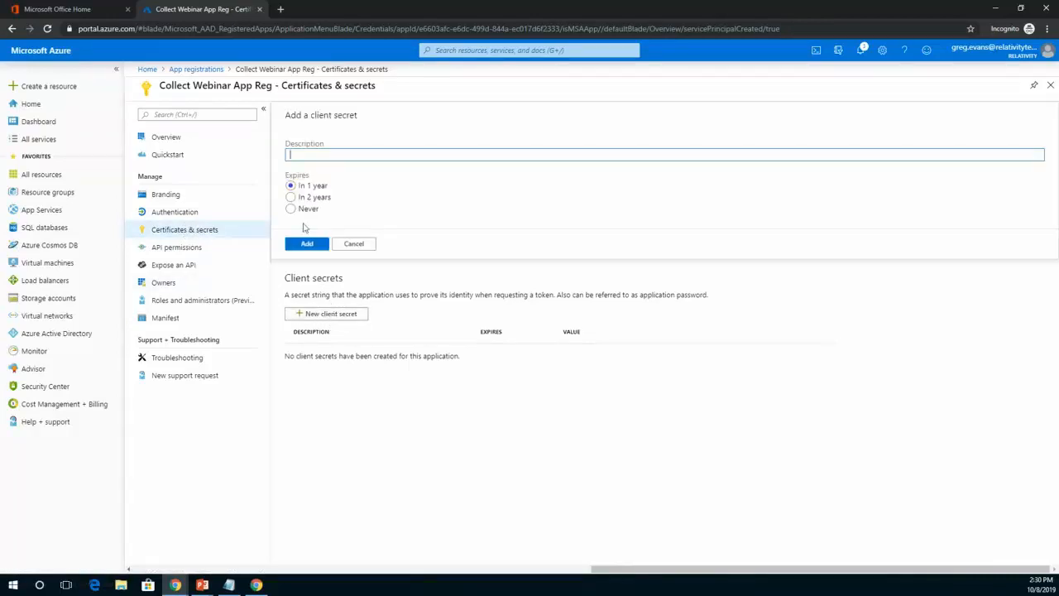
click(298, 210)
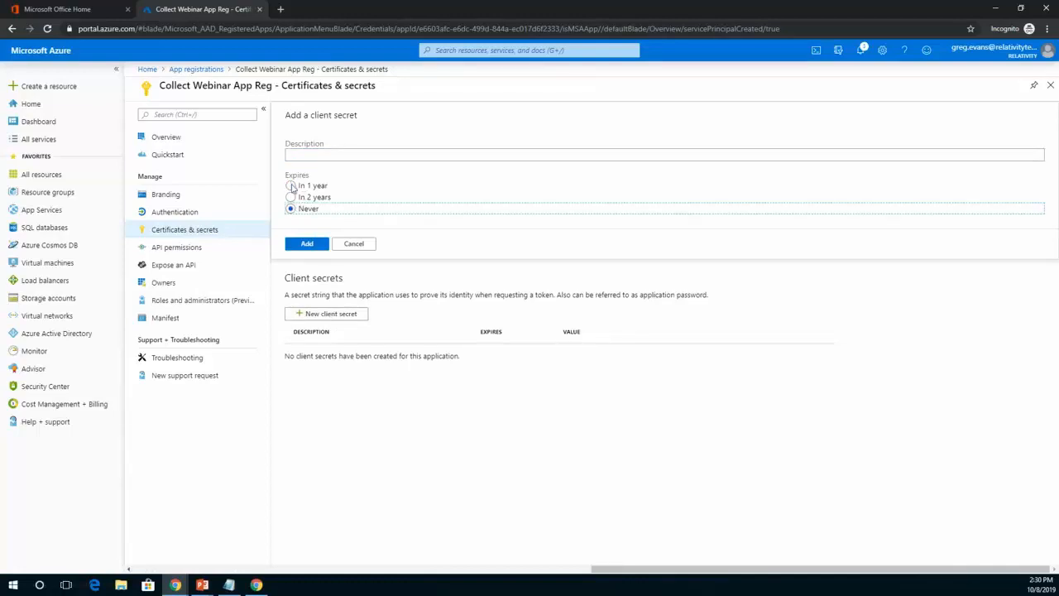
click(315, 152)
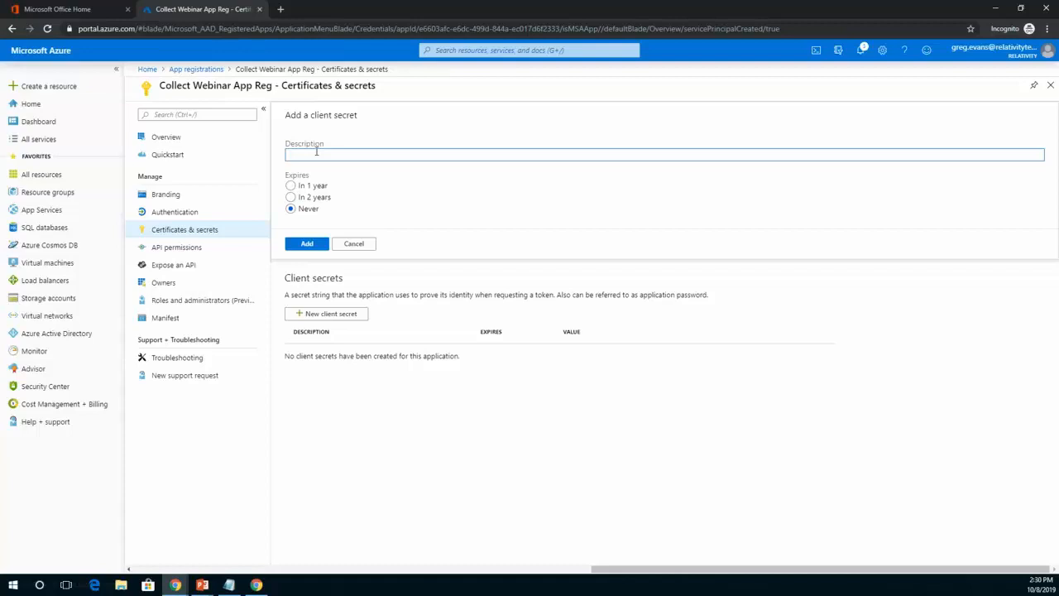
text(ollect Webinar App Secret)
click(305, 244)
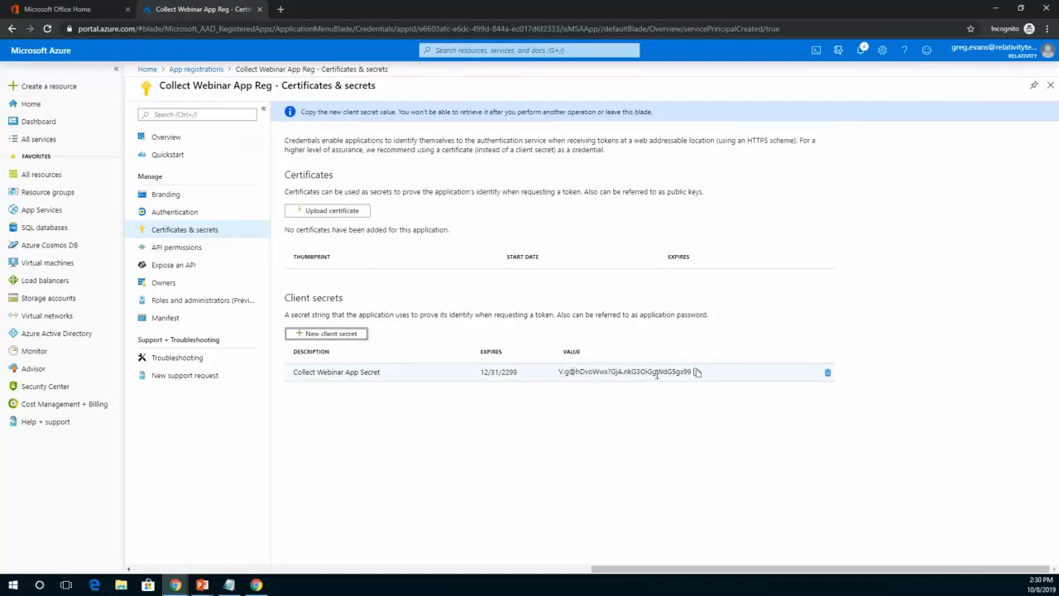
Copy the new client secret value and paste it under the Password heading in the Notepad notes.
click(698, 372)
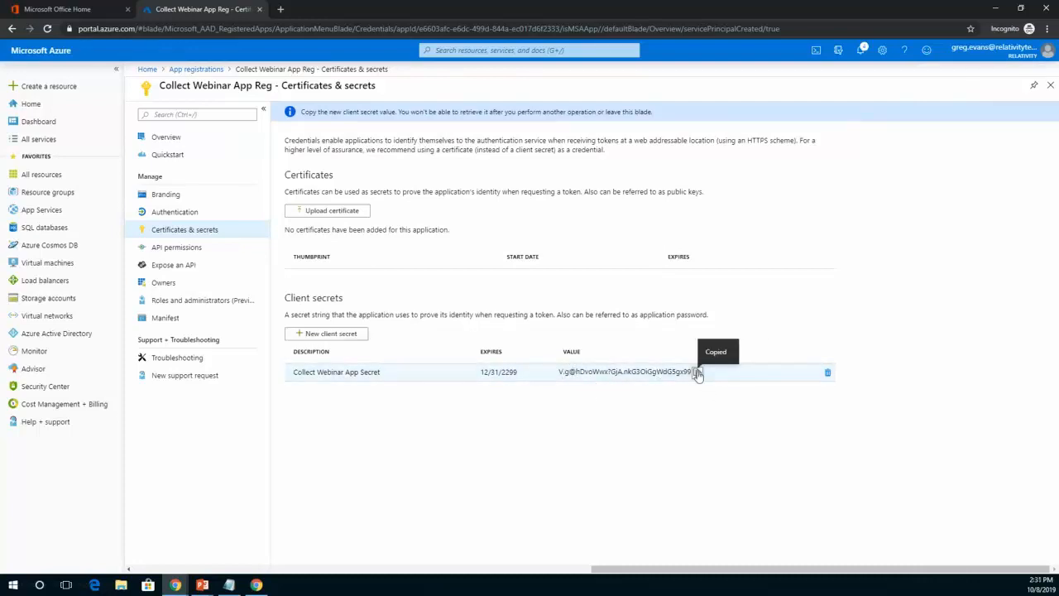
click(223, 586)
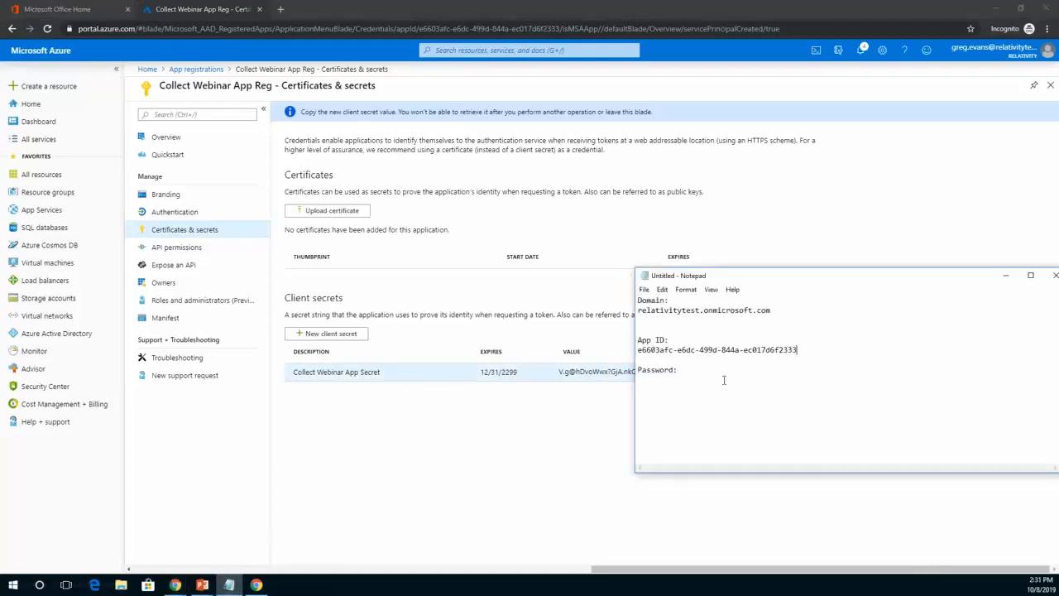
click(680, 374)
key(Return)
key(ctrl+v)
drag(742, 282, 667, 436)
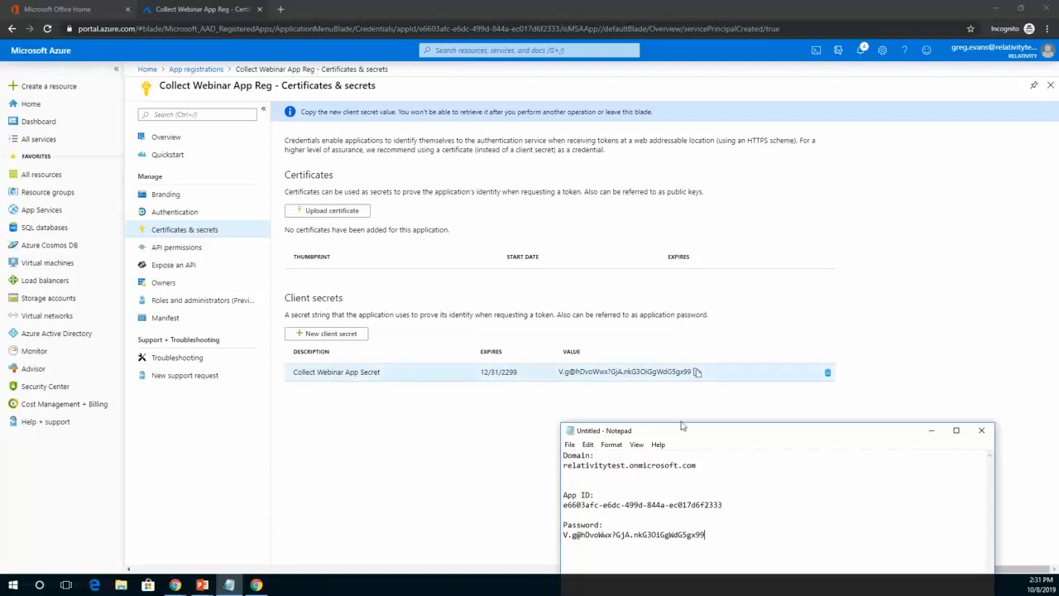
drag(687, 438, 519, 279)
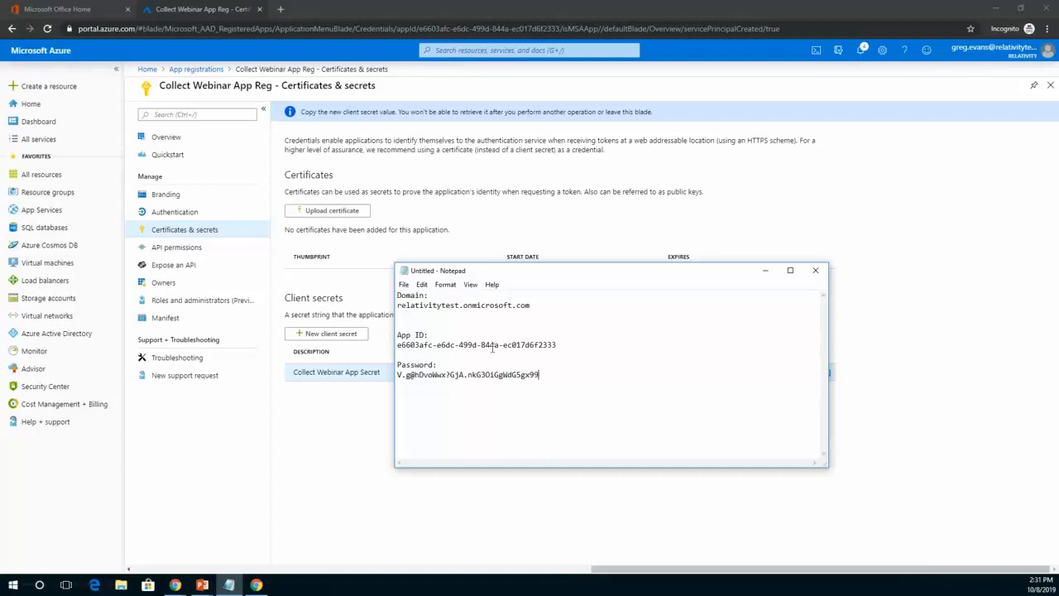
drag(607, 275, 741, 399)
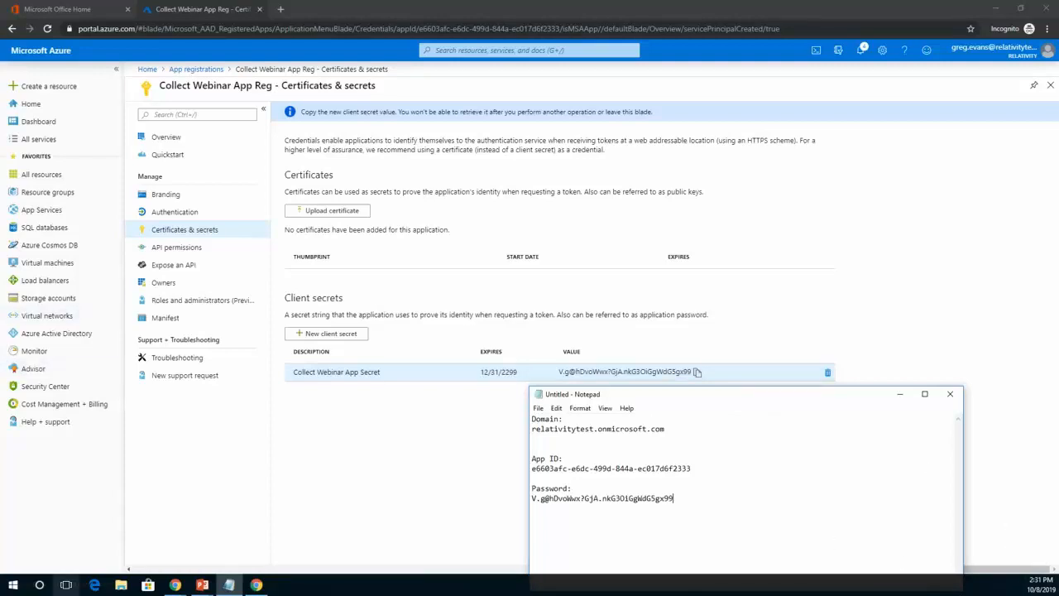
Switch to the Relativity workspace and start a new collection source instance in Collection Admin.
click(260, 589)
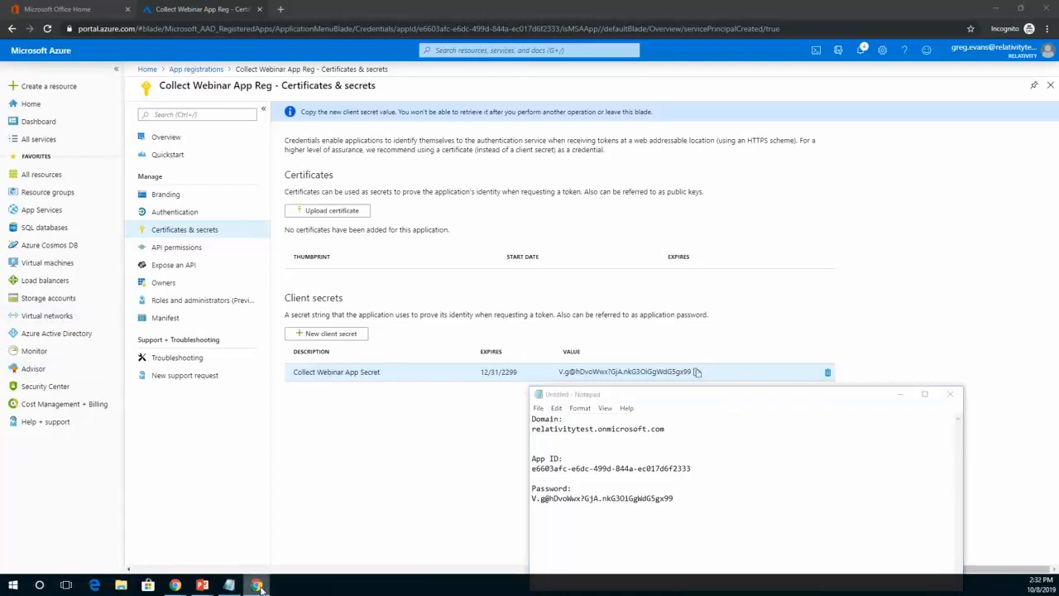
drag(1058, 2, 198, 1)
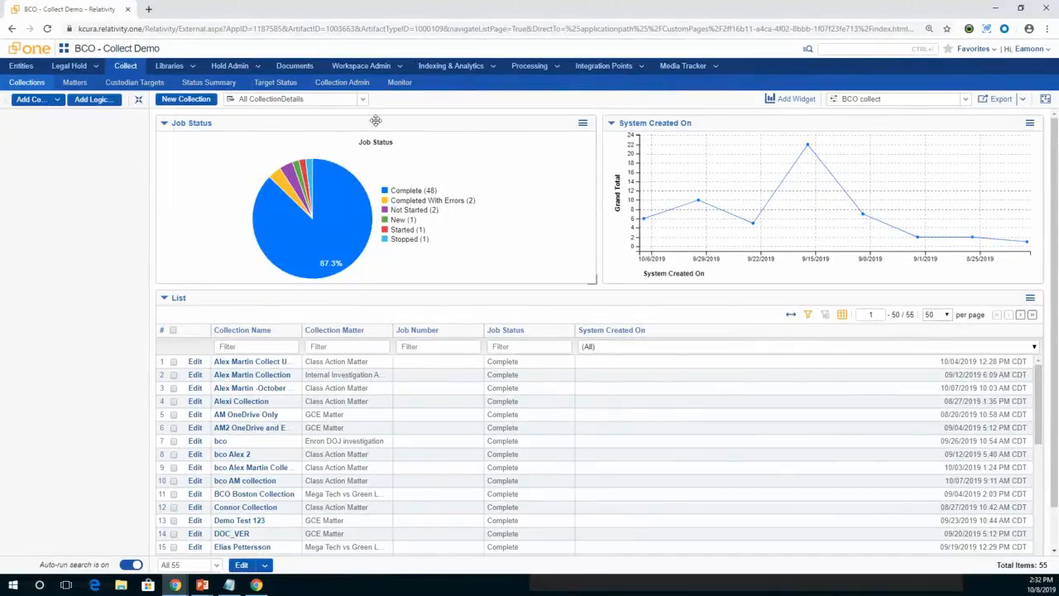
click(342, 84)
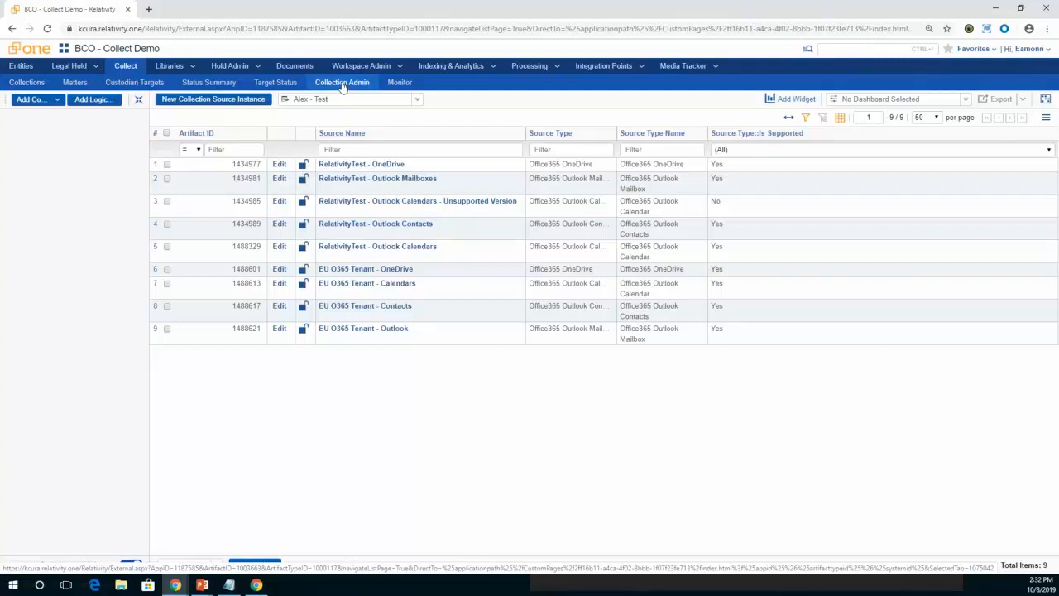
click(218, 101)
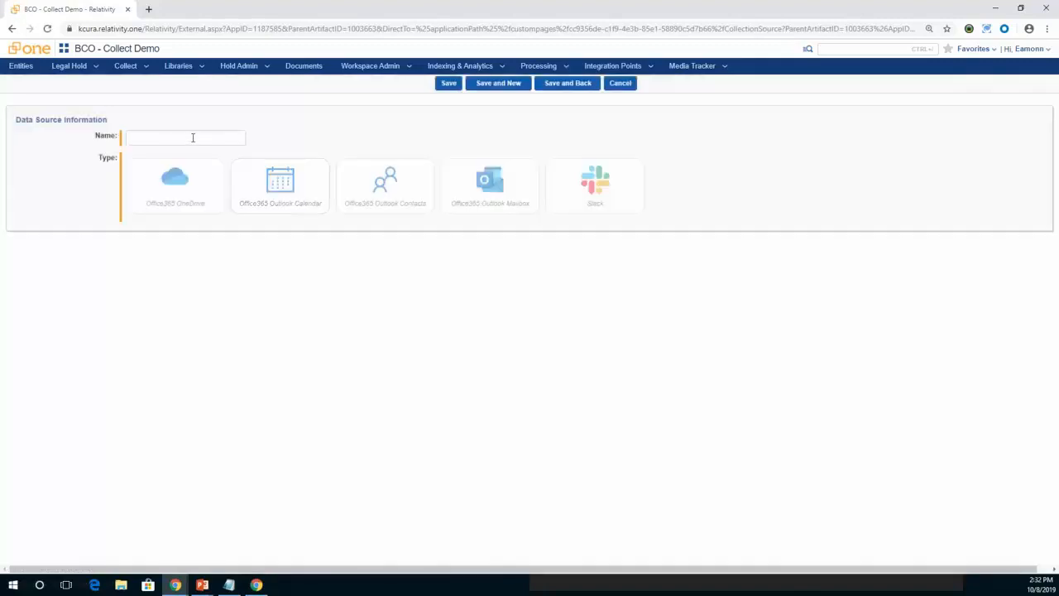
Name the data source Collect Webinar - OneDrive and choose the Office365 OneDrive type.
click(192, 141)
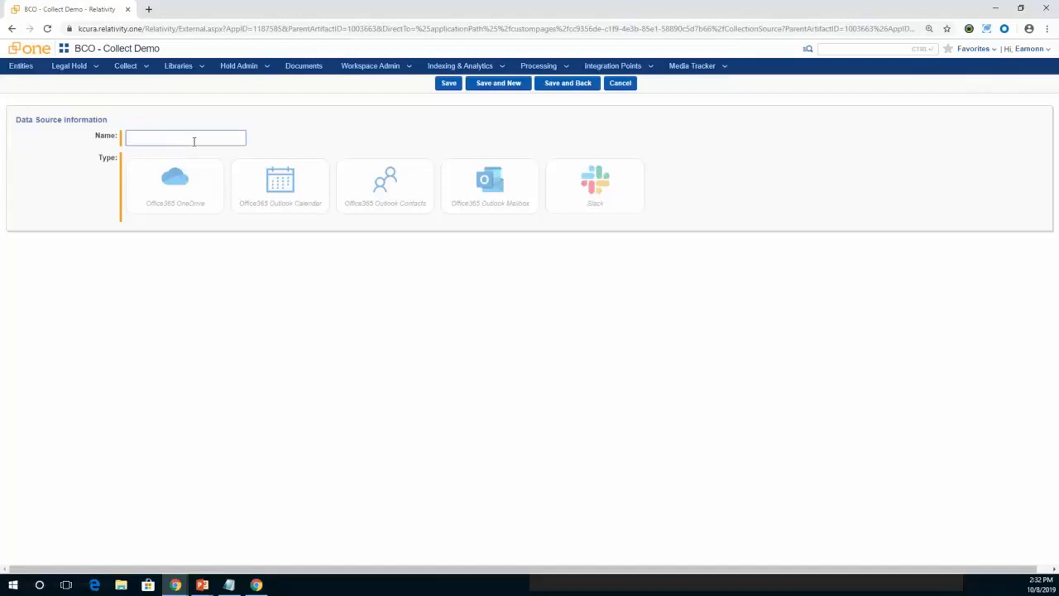
text(Web)
text(inar)
text(Collec)
text(t )
text(r)
text( - )
text(One)
text(Dr)
text(ive)
click(176, 183)
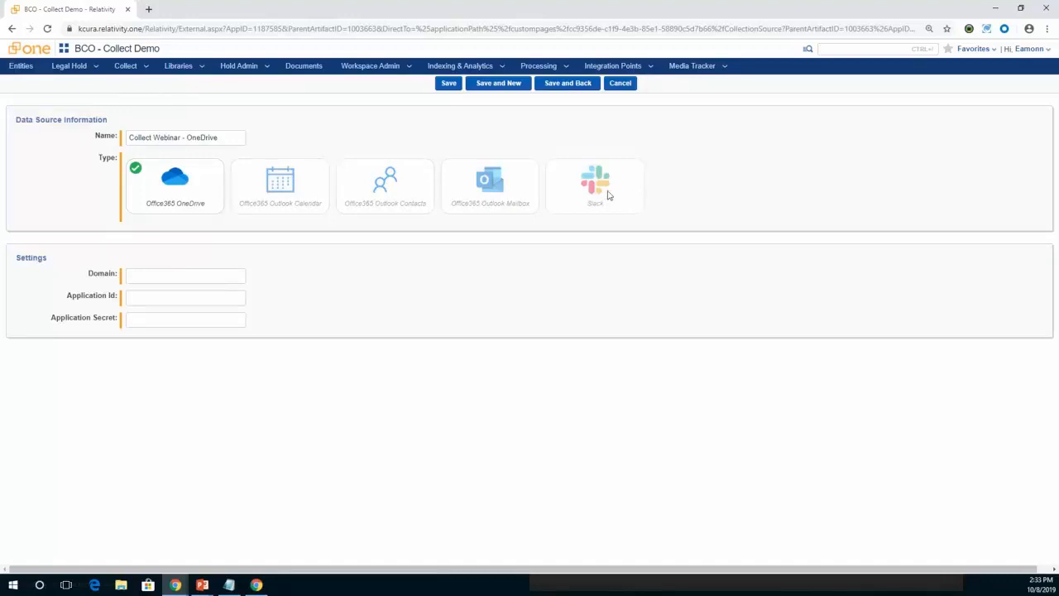
Set the data source's domain to relativitytest.onmicrosoft.com and fill in the application ID copied from the Notepad notes.
click(184, 274)
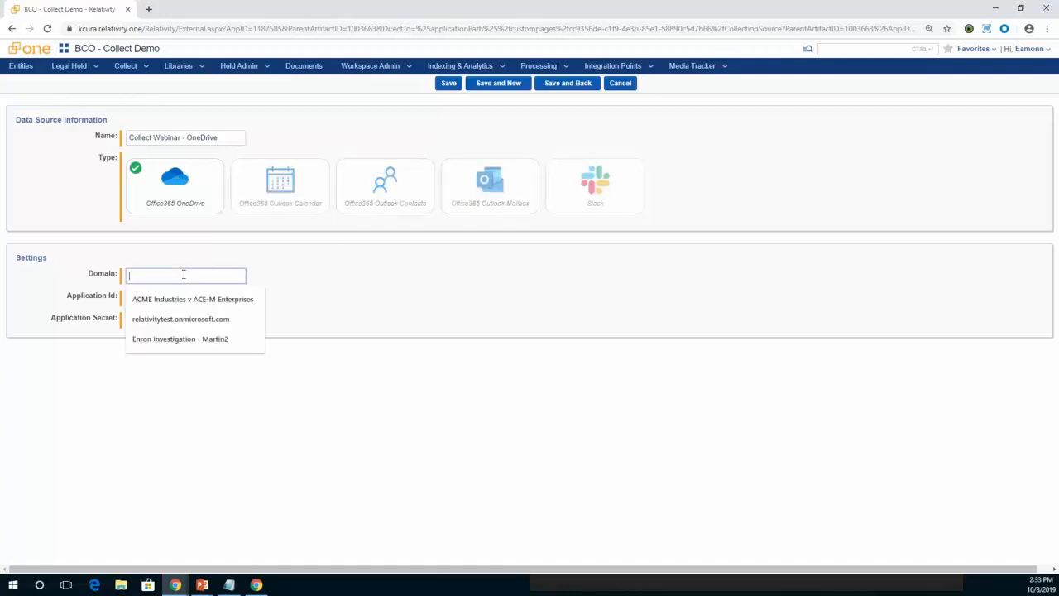
click(181, 318)
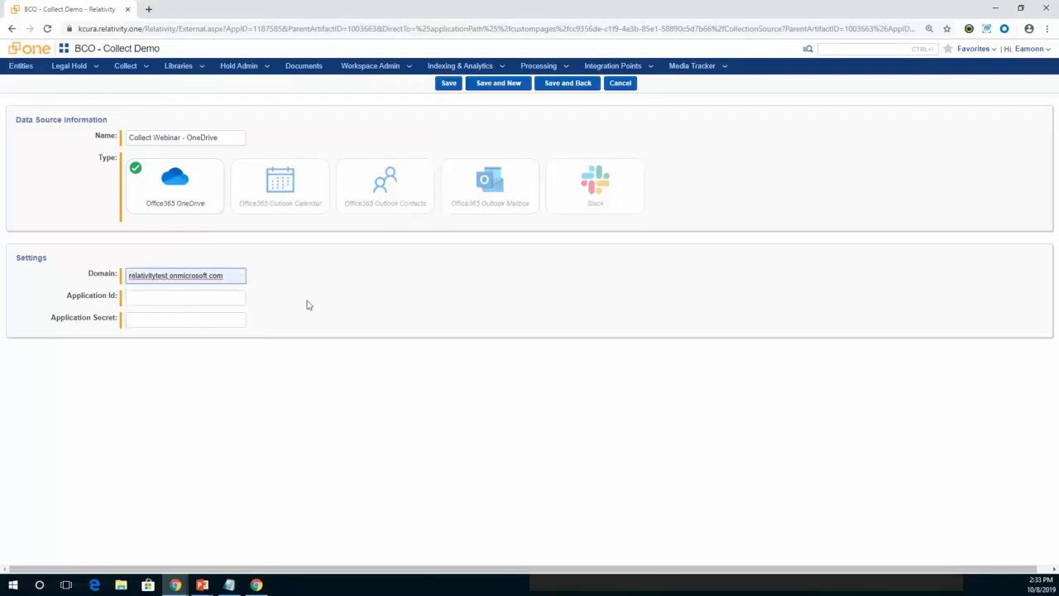
click(229, 584)
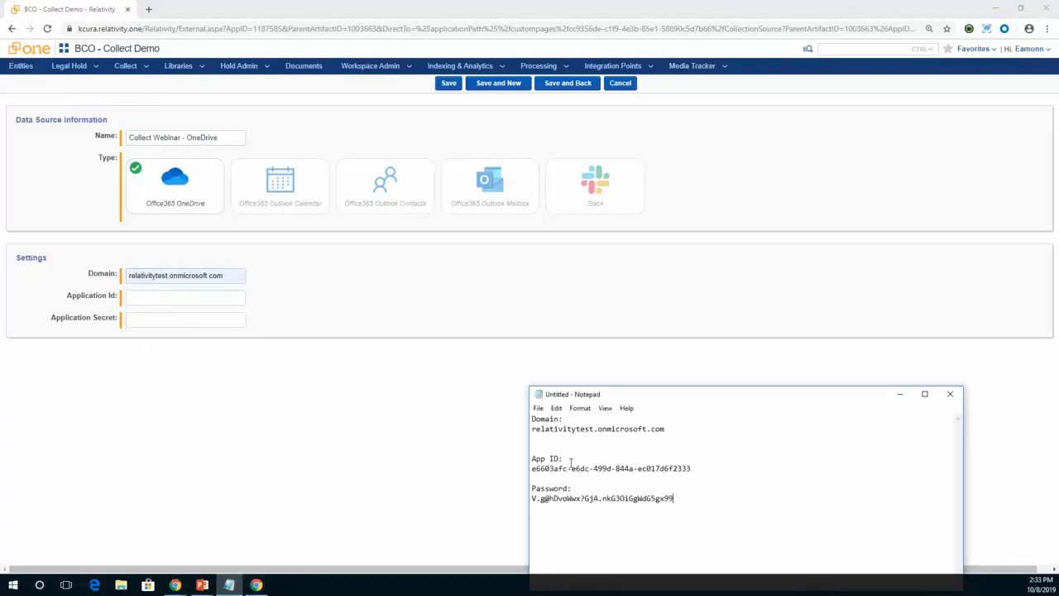
click(533, 467)
drag(532, 469, 571, 468)
key(shift+Right)
key(shift+Right)
key(shift+Right)
key(shift+Right)
key(shift+Right)
key(shift+Right)
key(shift+Right)
key(shift+Right)
key(shift+Right)
key(shift+Right)
key(shift+Right)
key(shift+Right)
key(shift+Right)
key(shift+Right)
key(shift+Right)
key(shift+Right)
key(shift+Right)
key(shift+Right)
key(shift+Right)
key(shift+Right)
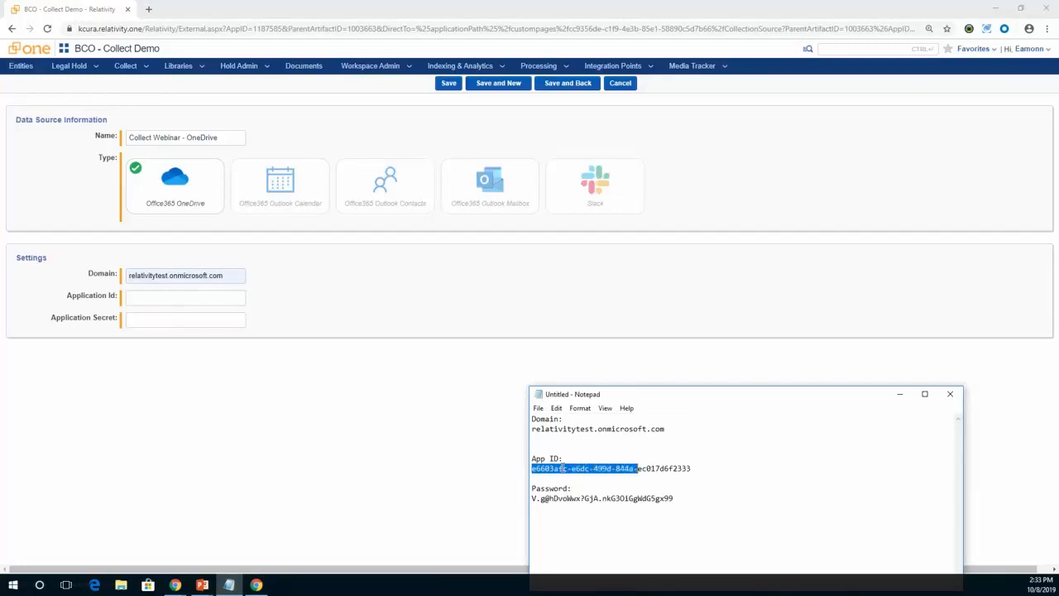
key(shift+Left)
key(shift+Left)
key(shift+Left)
key(shift+Left)
key(shift+Left)
key(shift+Left)
key(shift+Left)
key(shift+Left)
key(shift+Left)
key(shift+Left)
key(shift+Left)
key(shift+Left)
key(shift+Left)
key(shift+Right)
key(shift+Right)
key(shift+Right)
key(shift+Right)
key(shift+Right)
key(shift+Right)
key(shift+Right)
key(shift+Right)
key(shift+Right)
key(shift+Right)
key(shift+Right)
key(shift+Right)
key(ctrl+c)
click(137, 299)
key(ctrl+v)
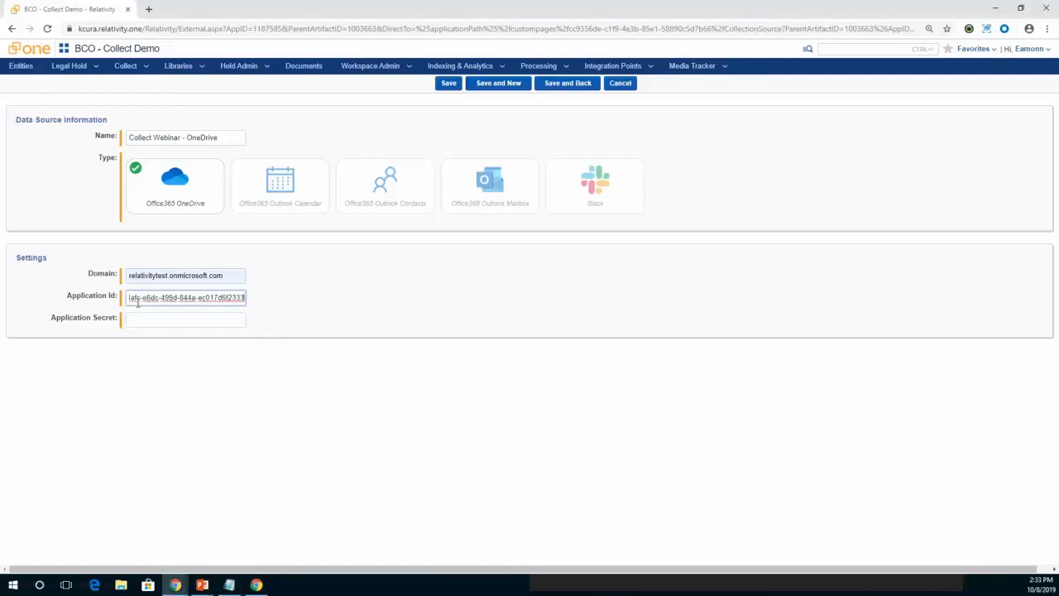
Paste the client secret from the Notepad notes as the application secret and save the data source.
click(230, 585)
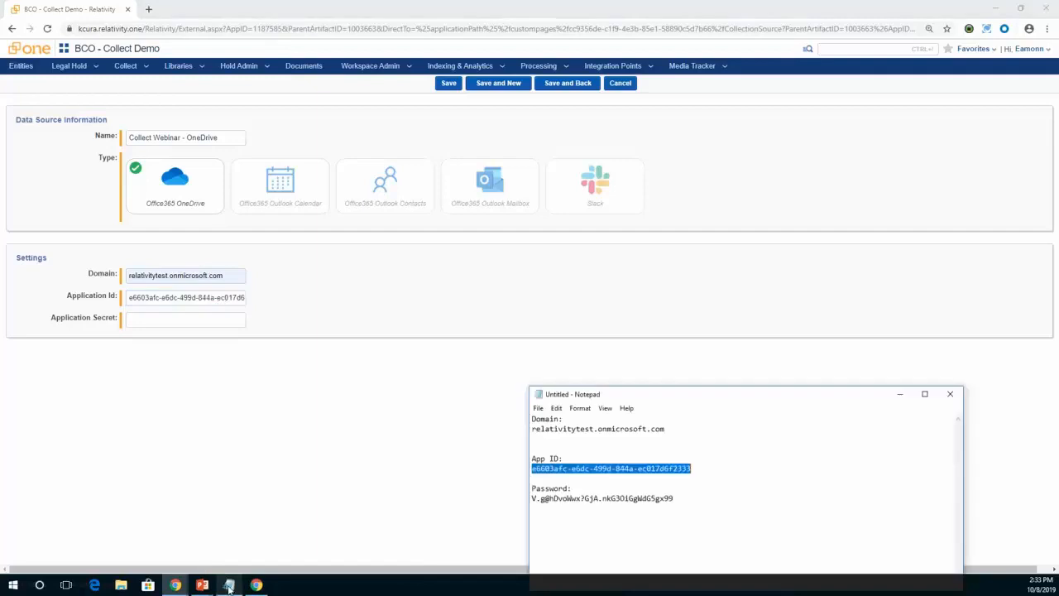
click(542, 498)
key(shift+Right)
key(shift+Right)
key(shift+Right)
key(shift+Right)
key(shift+Right)
key(shift+Right)
key(shift+Right)
key(shift+Right)
key(shift+Right)
key(shift+Right)
key(shift+Right)
key(shift+Right)
key(shift+Right)
key(shift+Right)
key(shift+Right)
key(shift+Right)
key(shift+Right)
key(shift+Right)
key(shift+Right)
key(shift+Right)
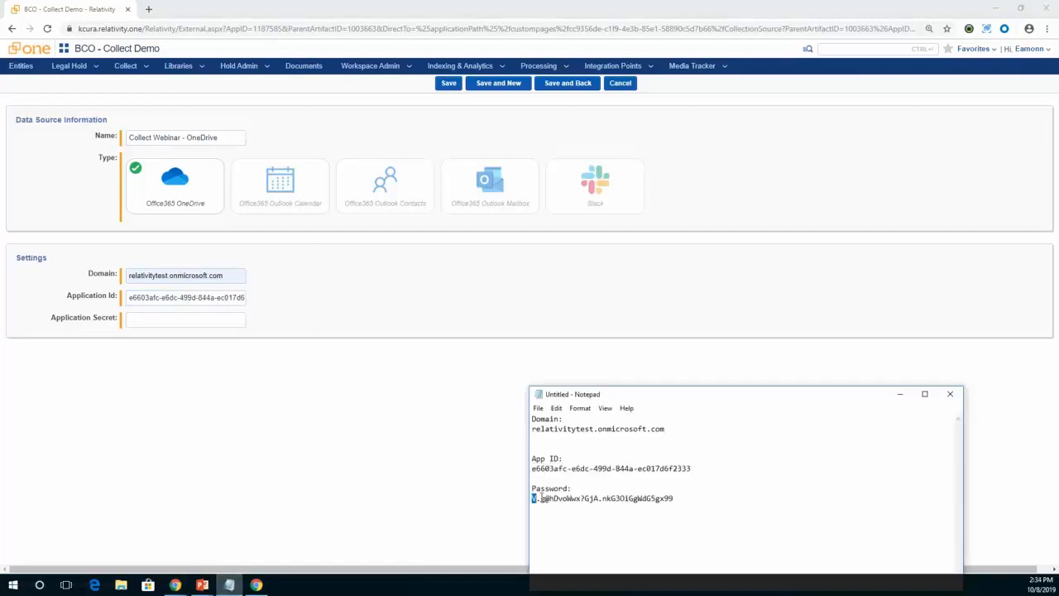
key(shift+Right)
key(shift+Right)
key(shift+Right)
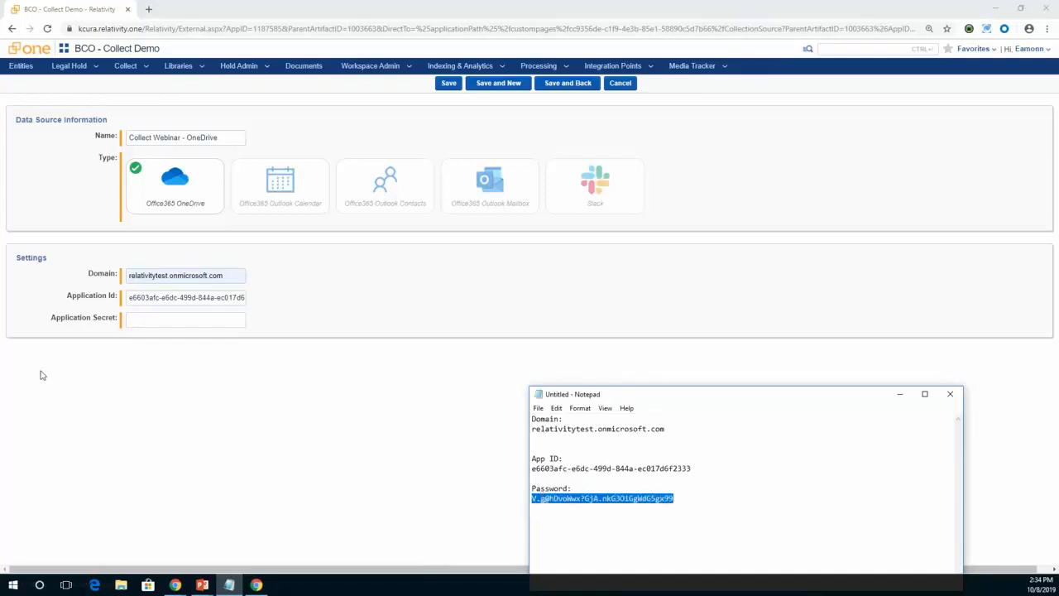
click(152, 318)
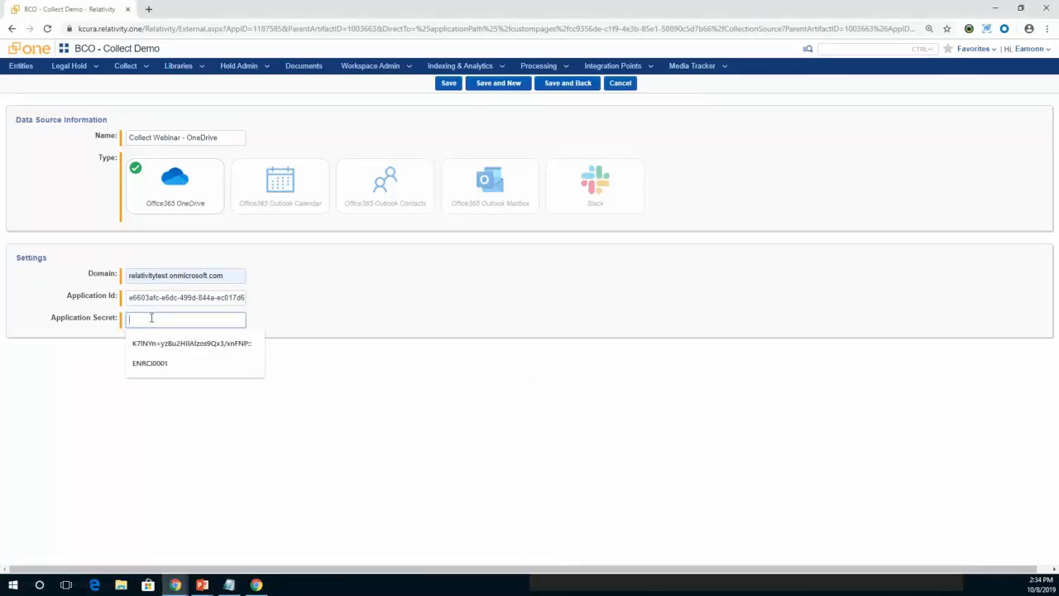
key(ctrl+v)
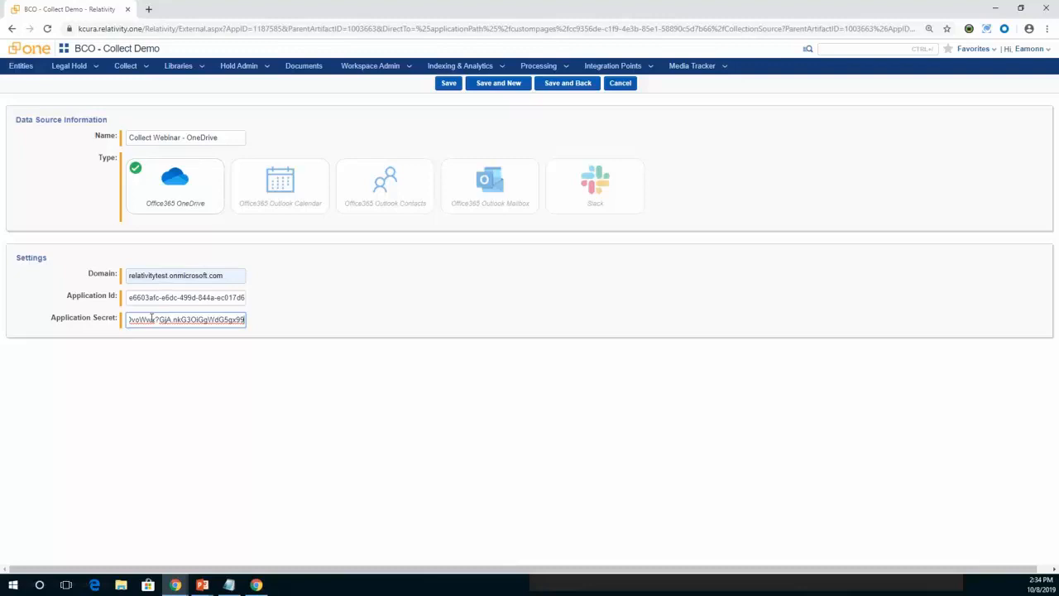
click(447, 85)
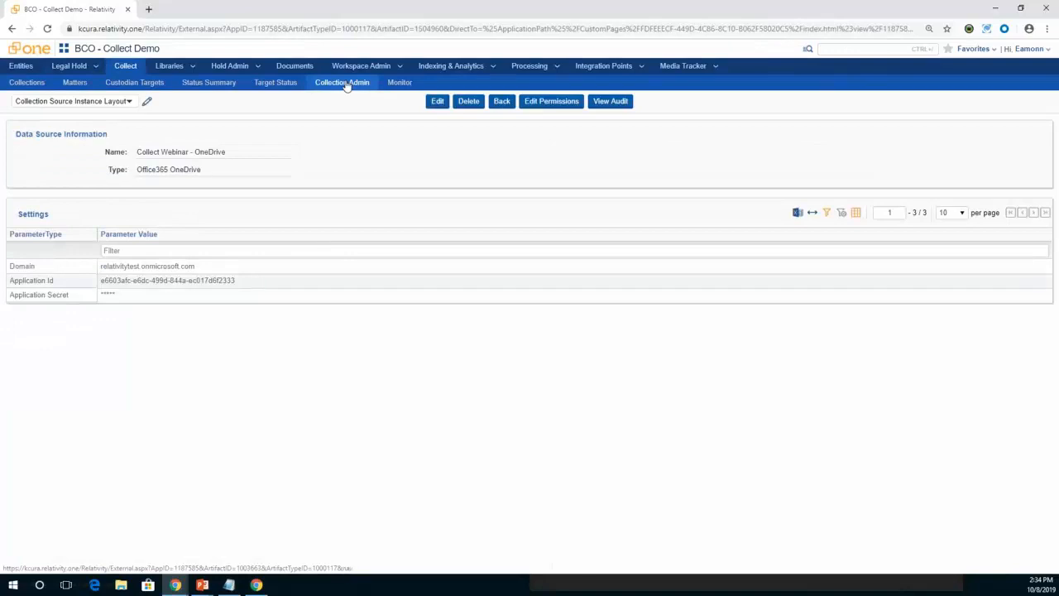
Create a new custodian target and name it with the custodian's first name followed by "- AtE Webinar - OneDrive".
click(347, 87)
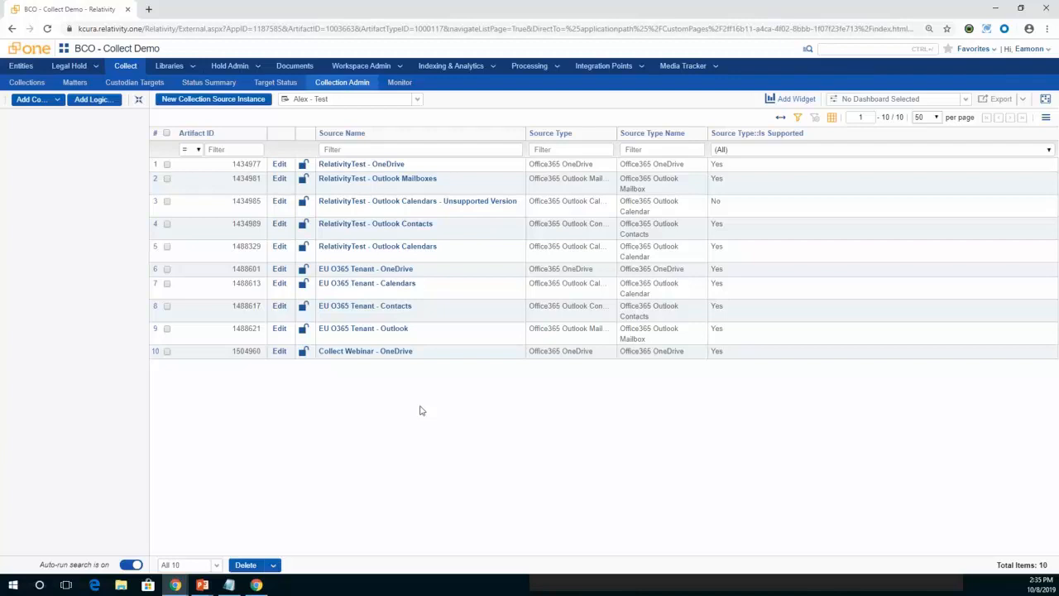
click(153, 86)
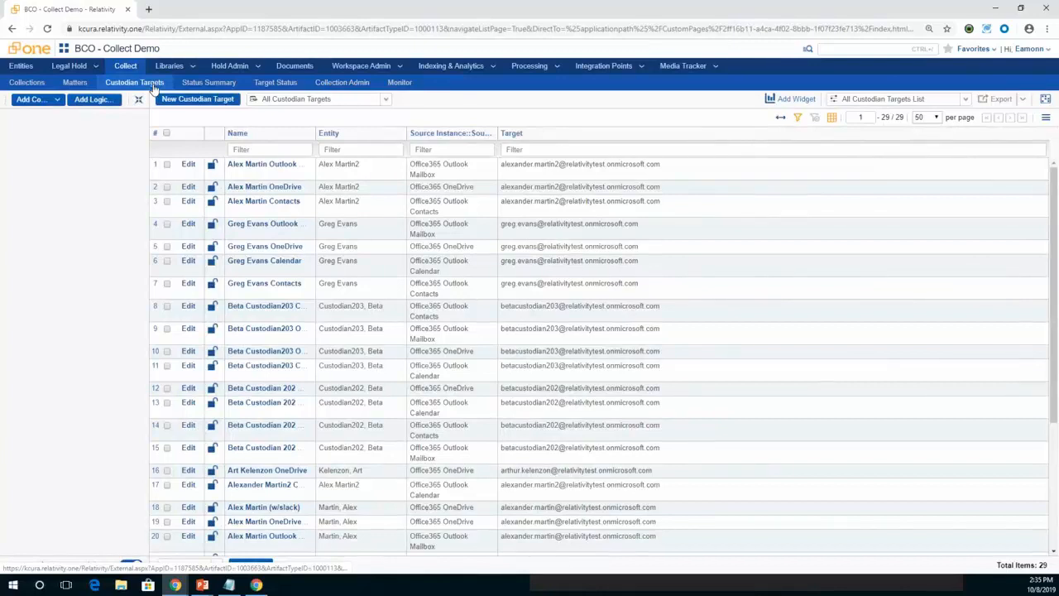
click(198, 100)
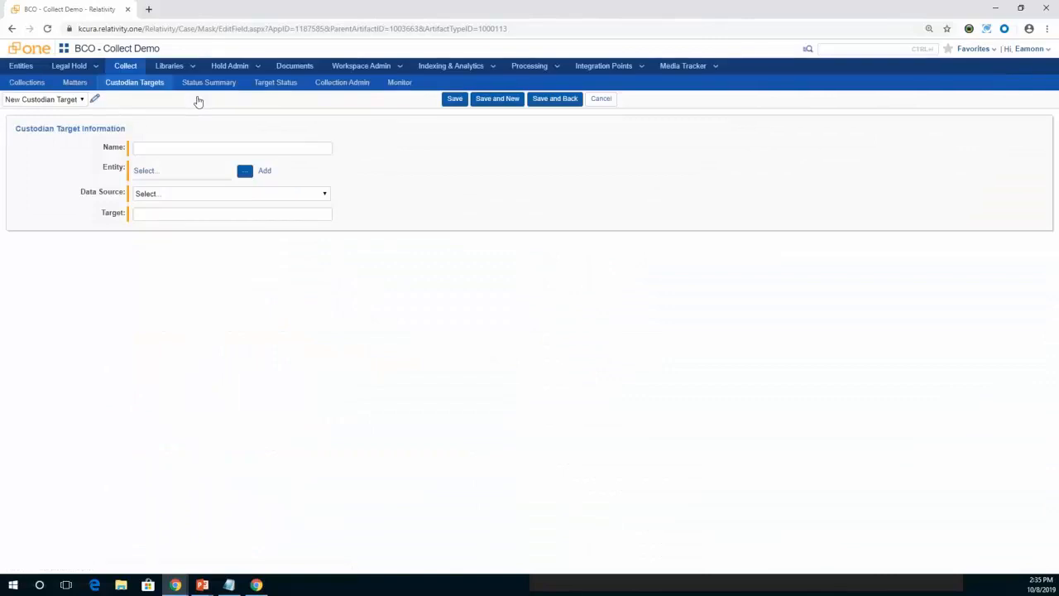
click(193, 147)
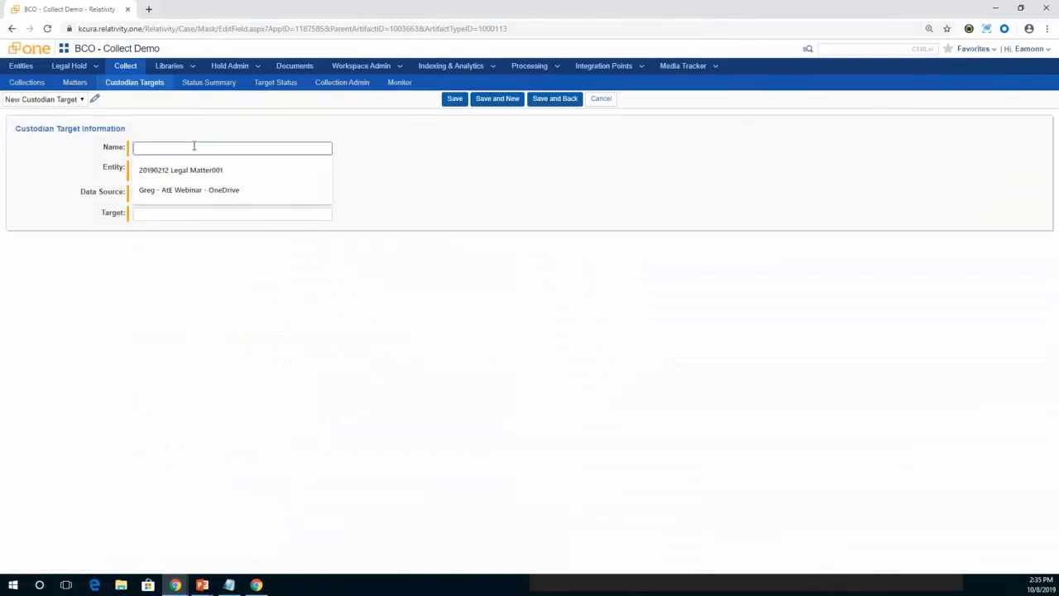
click(212, 197)
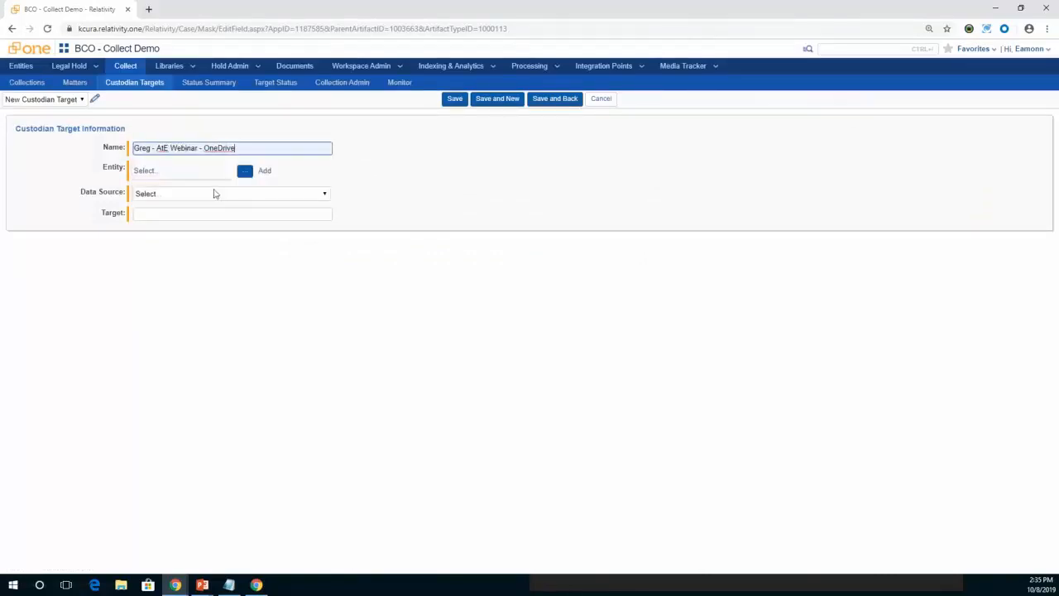
Filter the entity list by the custodian's first name and set the matching person entity as the target's entity.
click(244, 173)
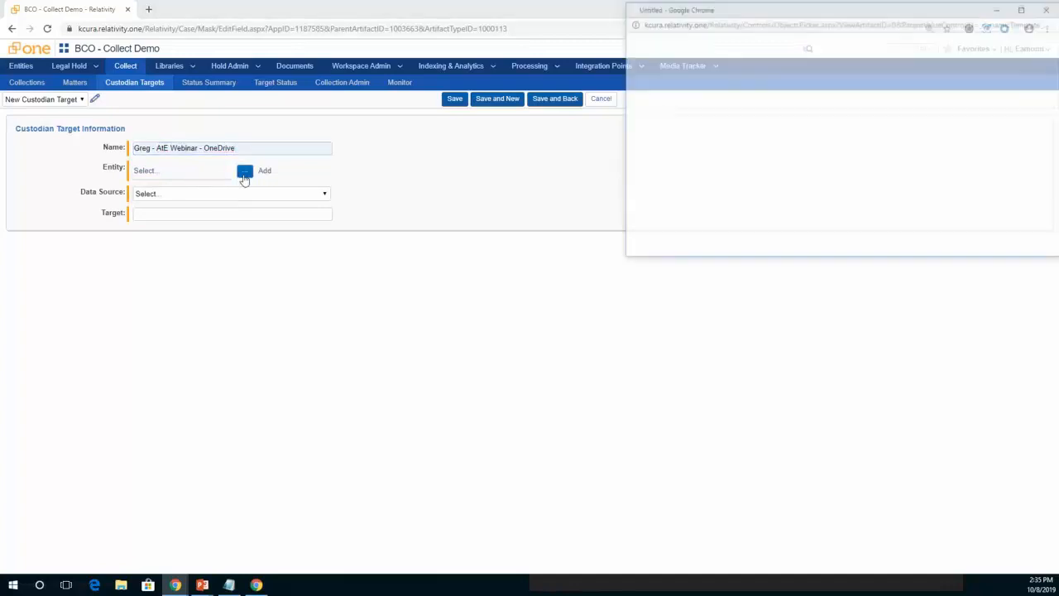
drag(775, 19, 722, 31)
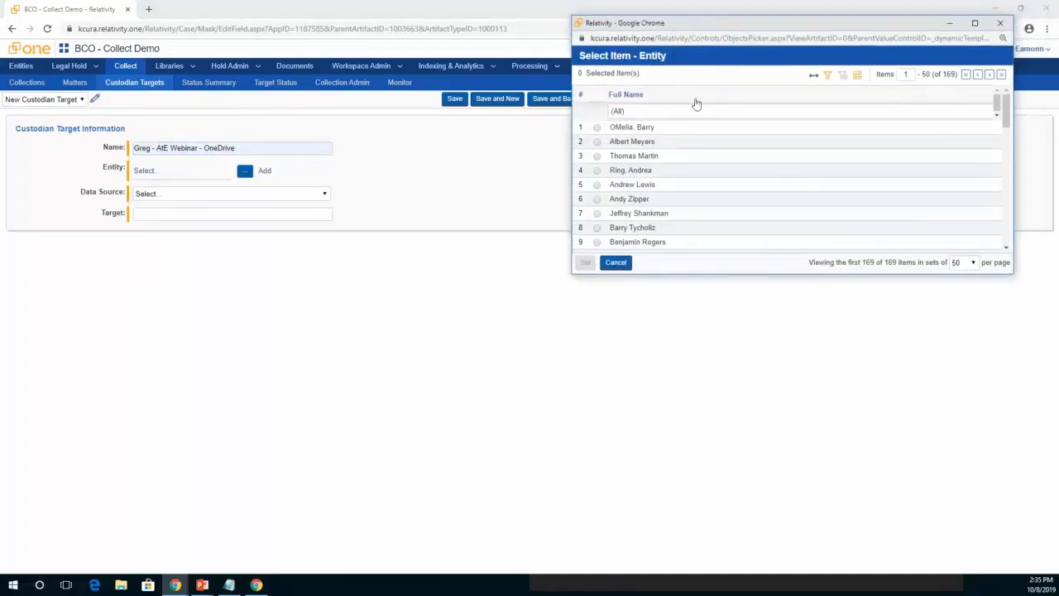
click(635, 113)
text(greg)
key(Return)
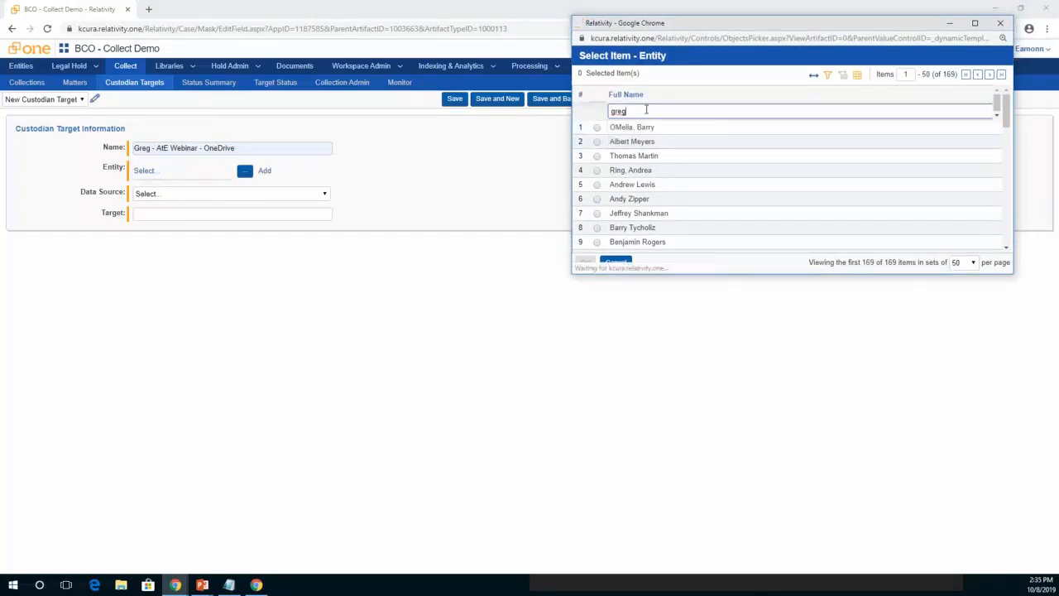
click(592, 141)
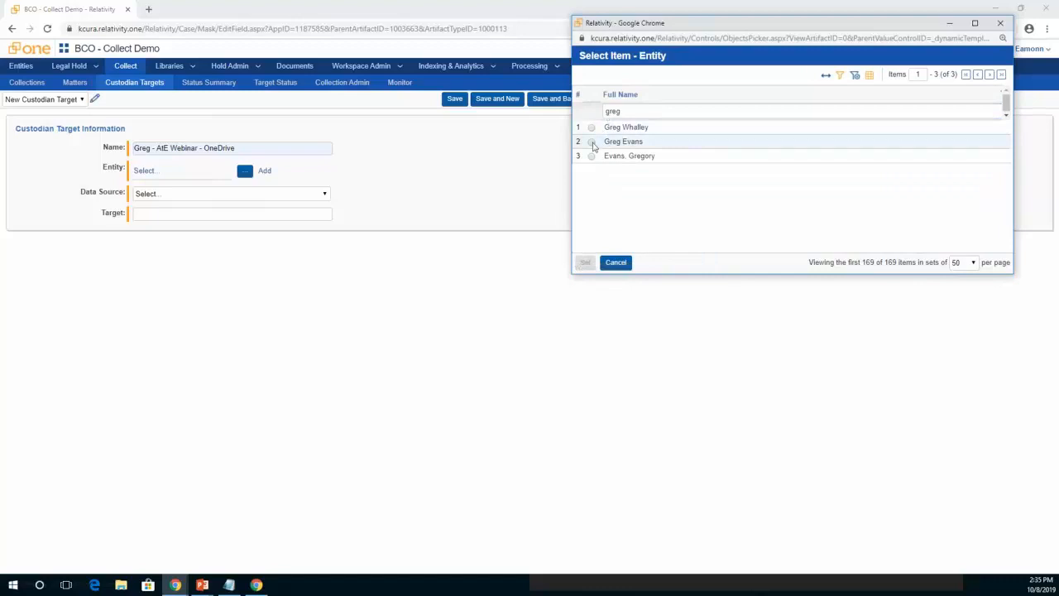
click(586, 264)
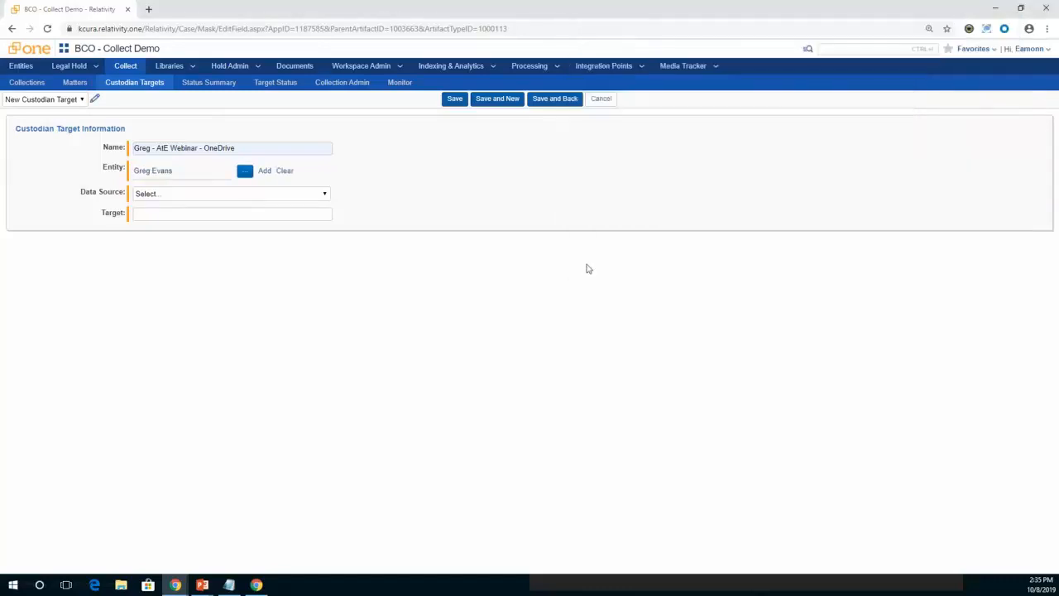
Set the data source to Collect Webinar - OneDrive, enter the custodian's e-mail as the target, and save the custodian target.
click(192, 195)
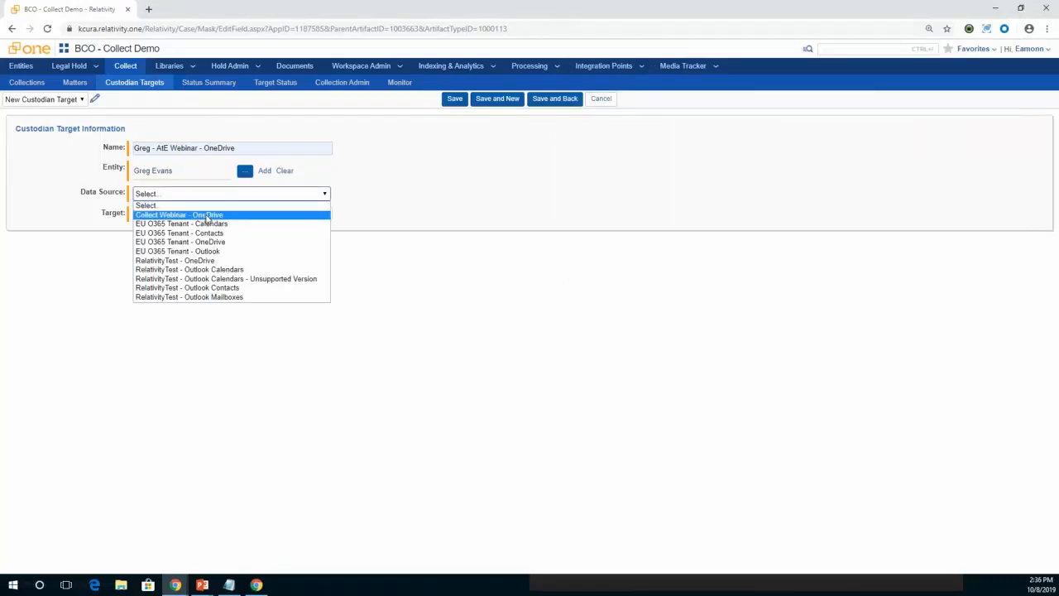
click(207, 215)
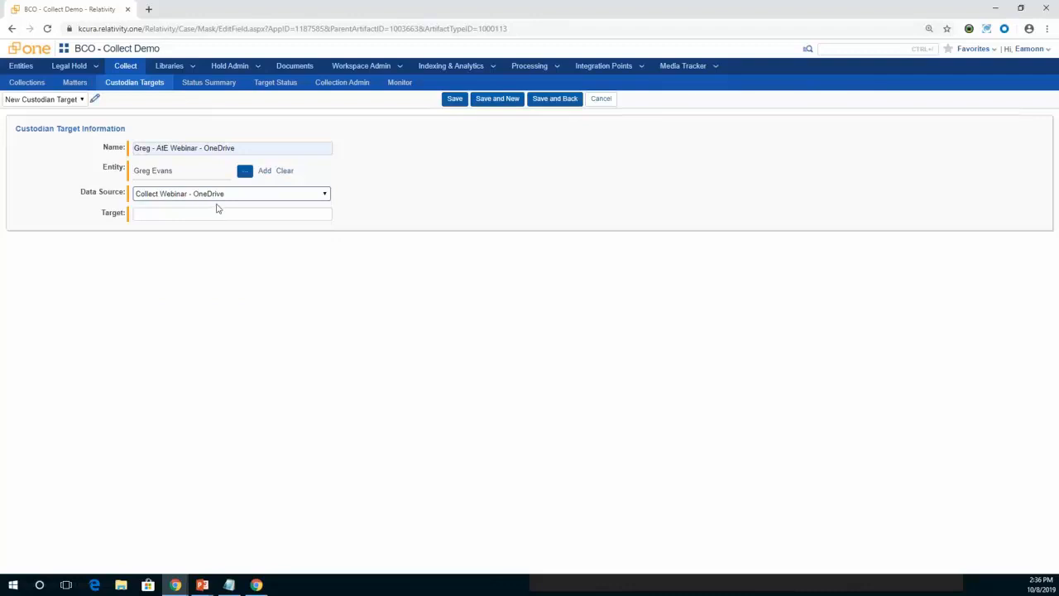
click(204, 213)
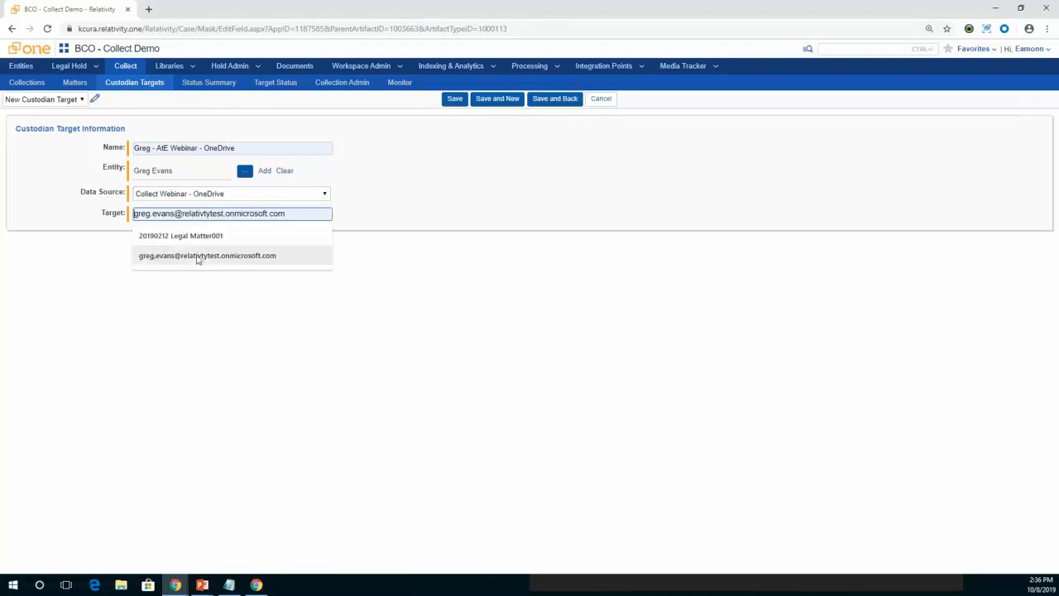
click(198, 255)
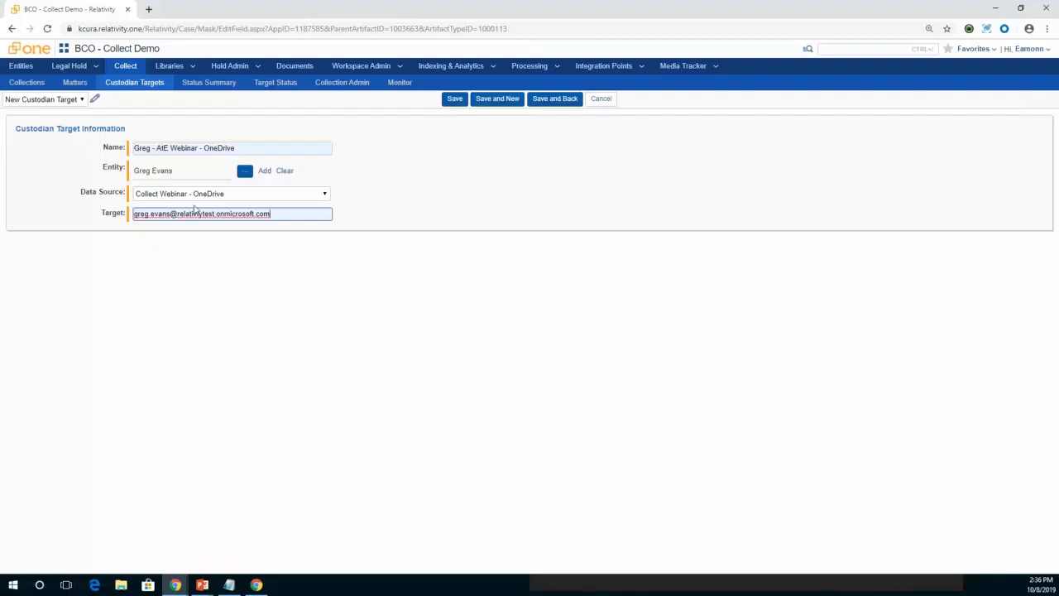
drag(284, 215, 133, 208)
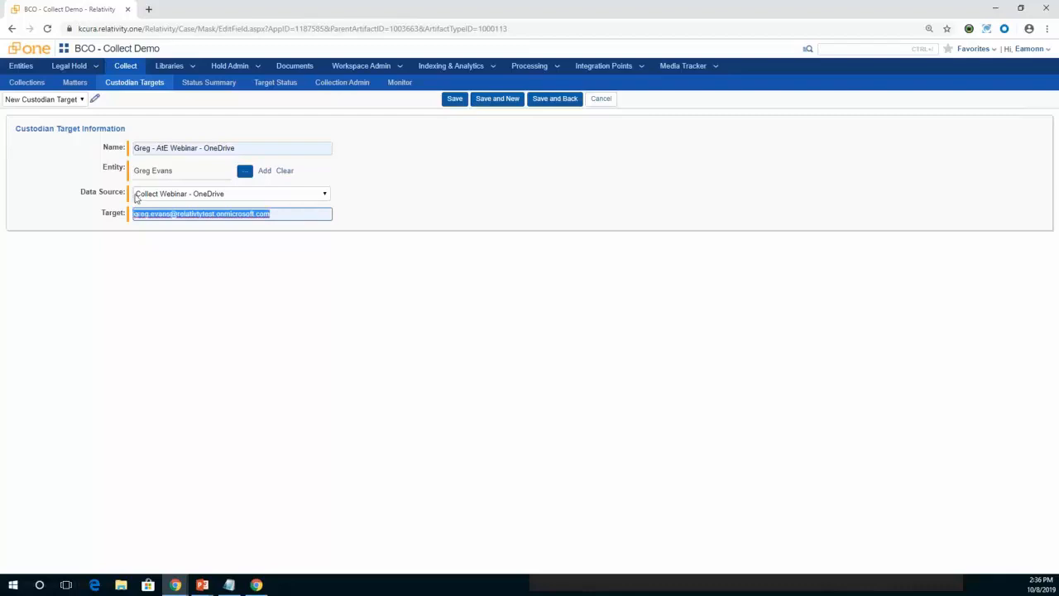
click(467, 225)
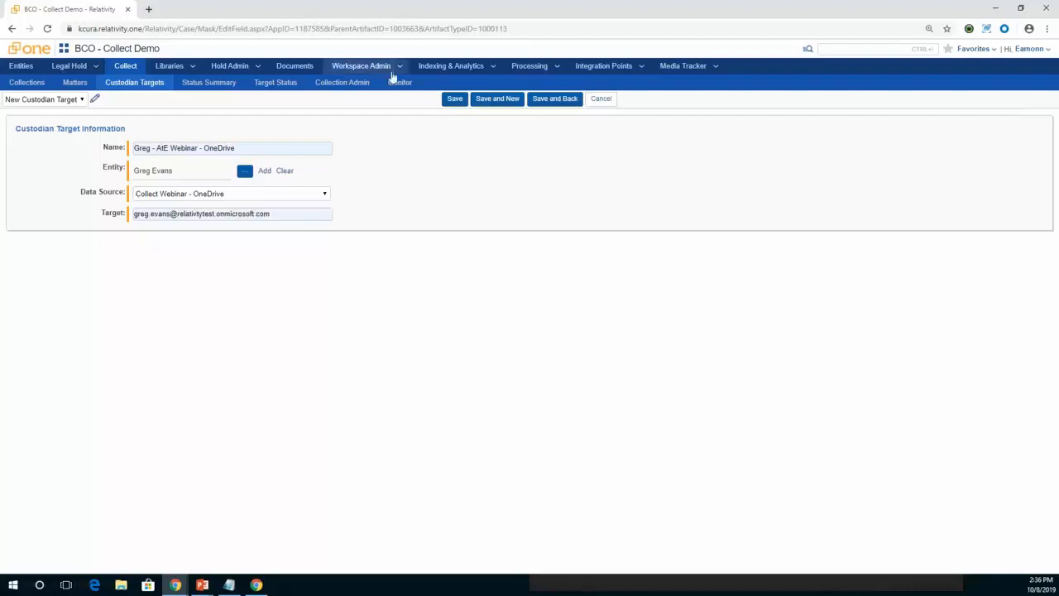
click(447, 100)
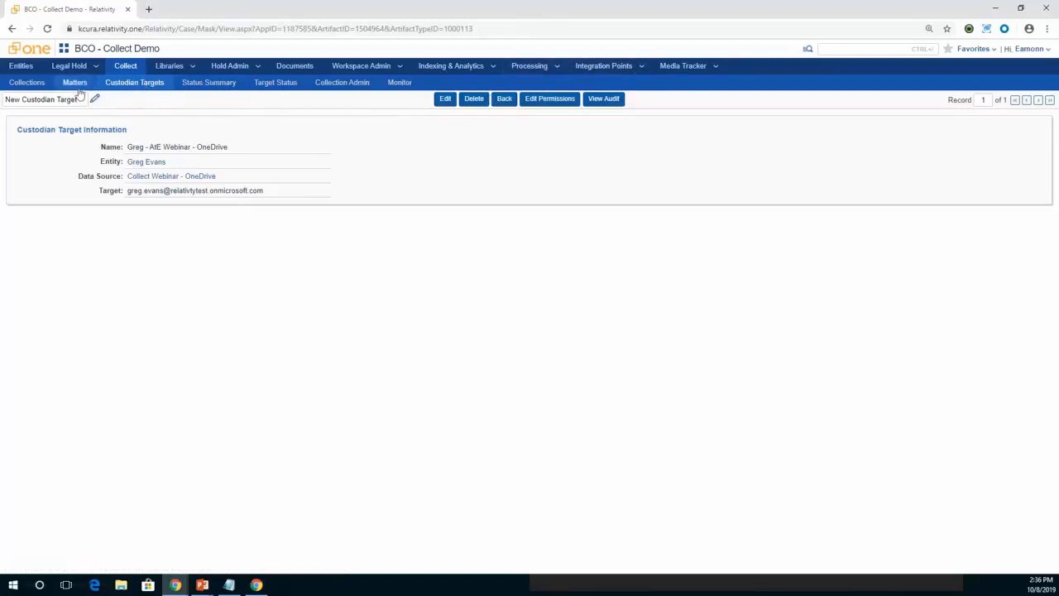
Start a new collection and name it "Ask The Expert" followed by the custodian's full name and "Collection".
click(48, 84)
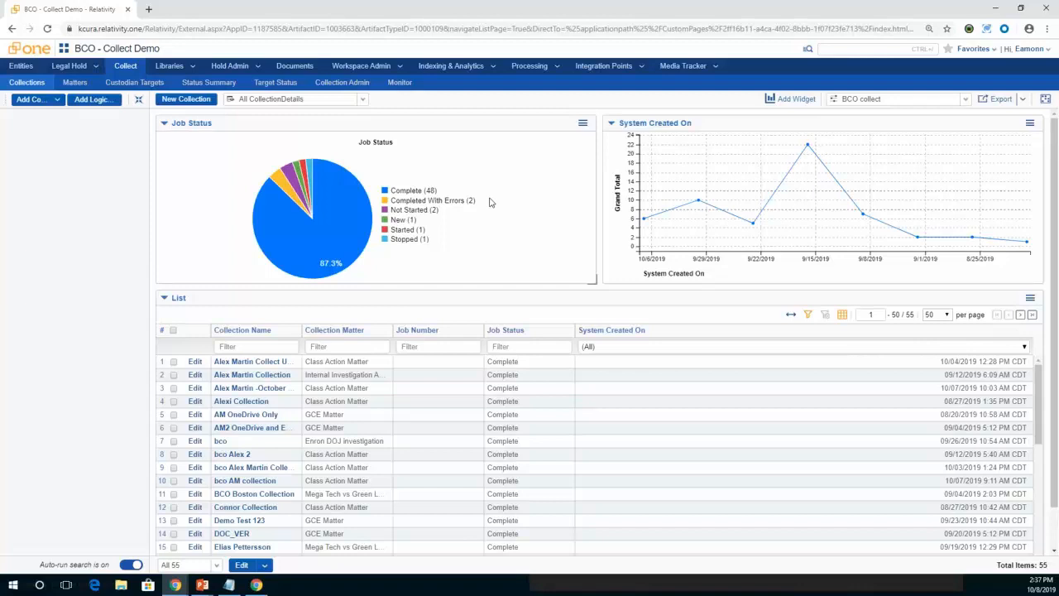
mouse_move(346, 203)
click(186, 99)
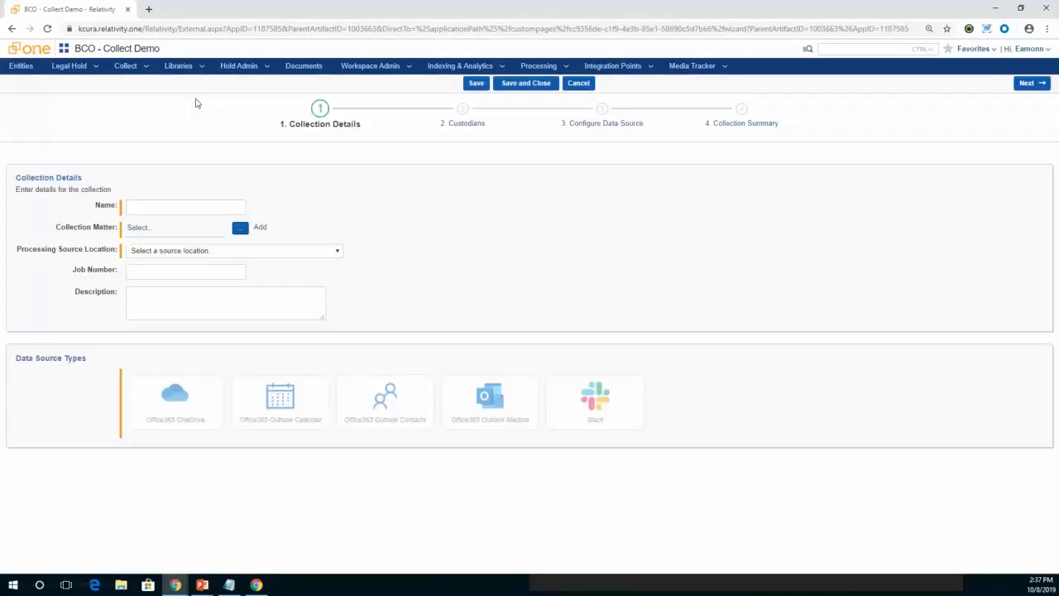
click(177, 204)
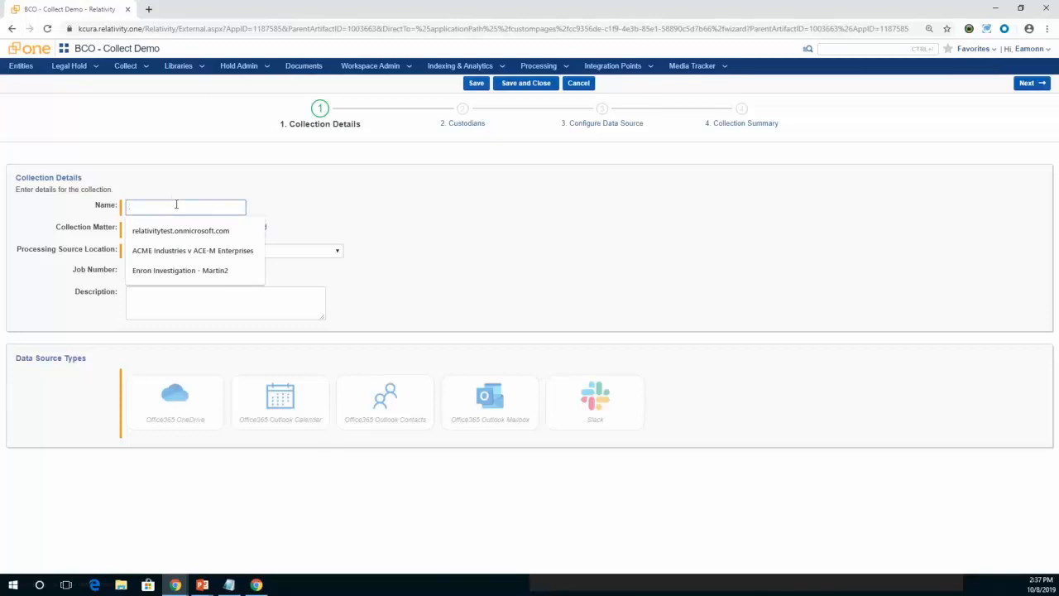
text(Ask The)
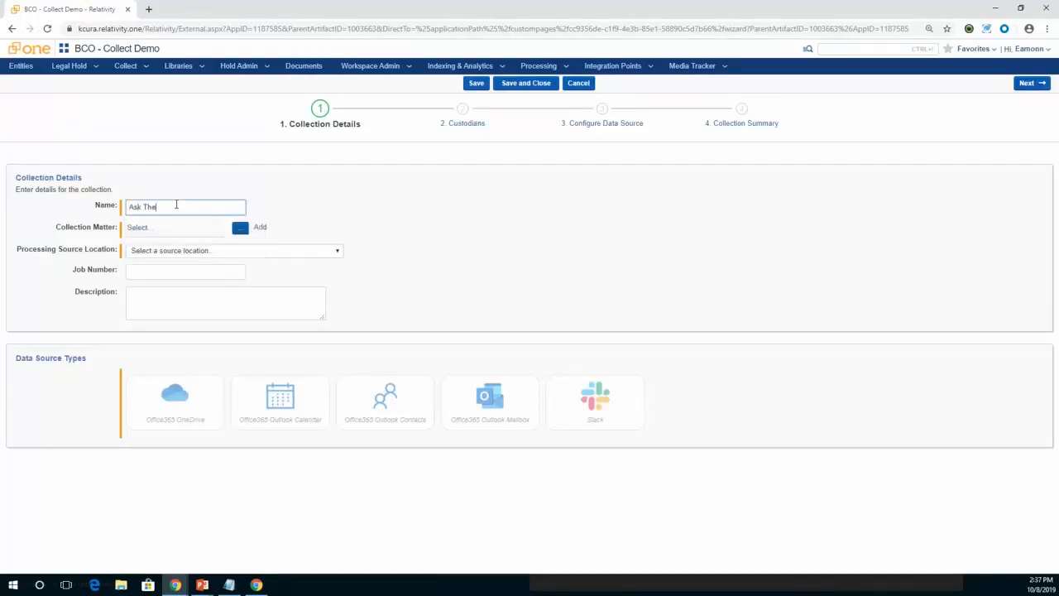
Set the collection matter to Enron DOJ investigation and the processing source location to \\files.t002.ctus010000.relativity.one\T002\ProcessingSource.
click(240, 229)
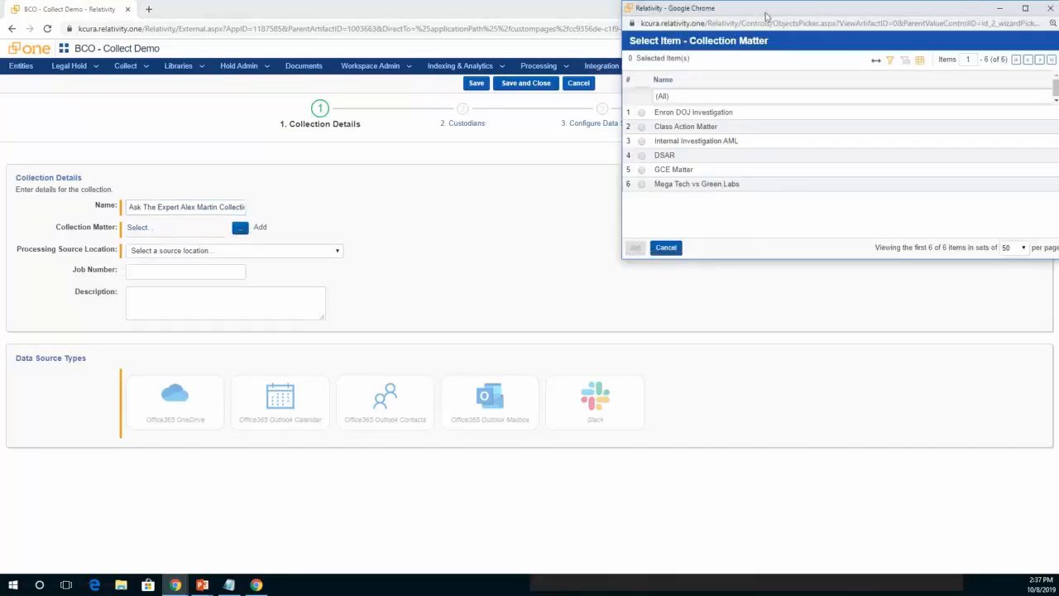
drag(767, 11, 485, 67)
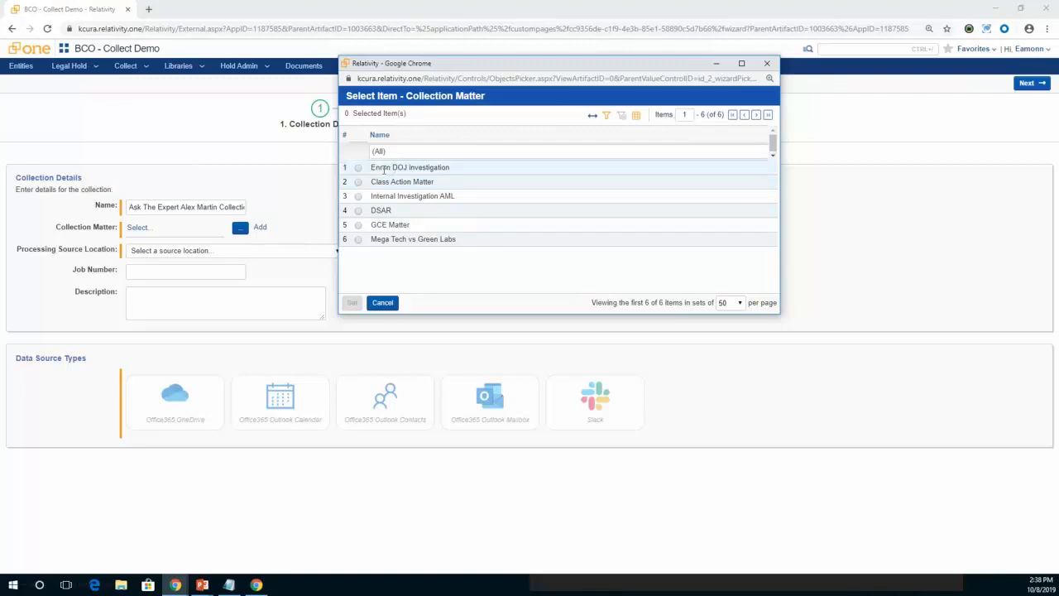
click(357, 168)
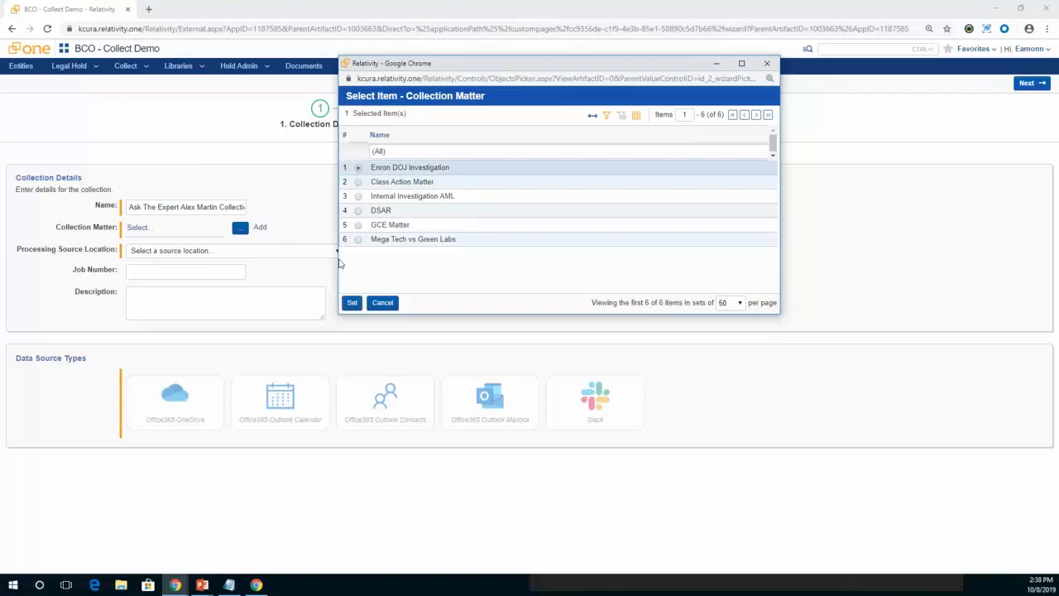
click(352, 304)
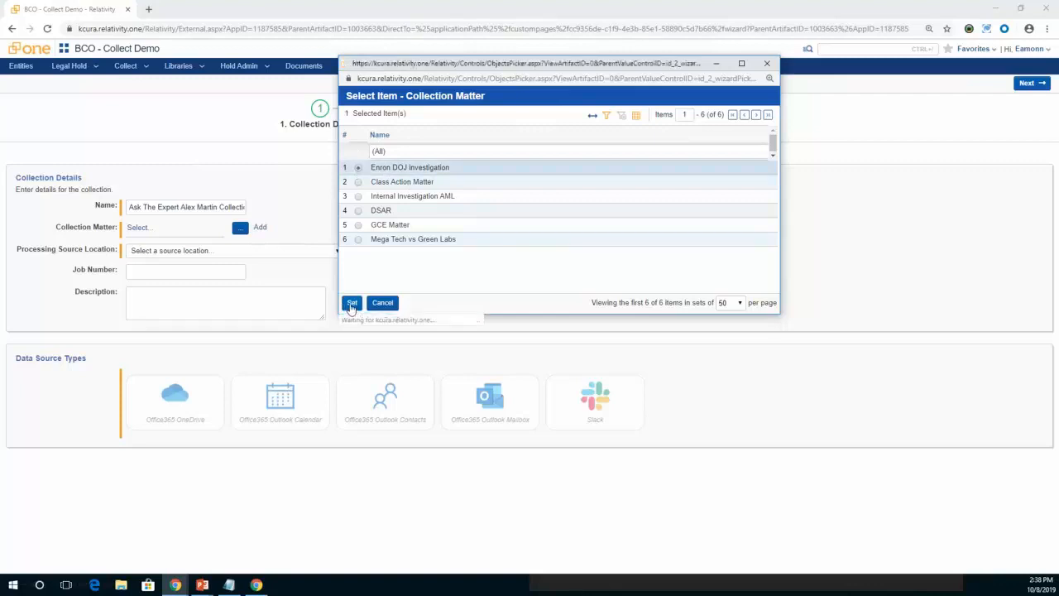
click(198, 254)
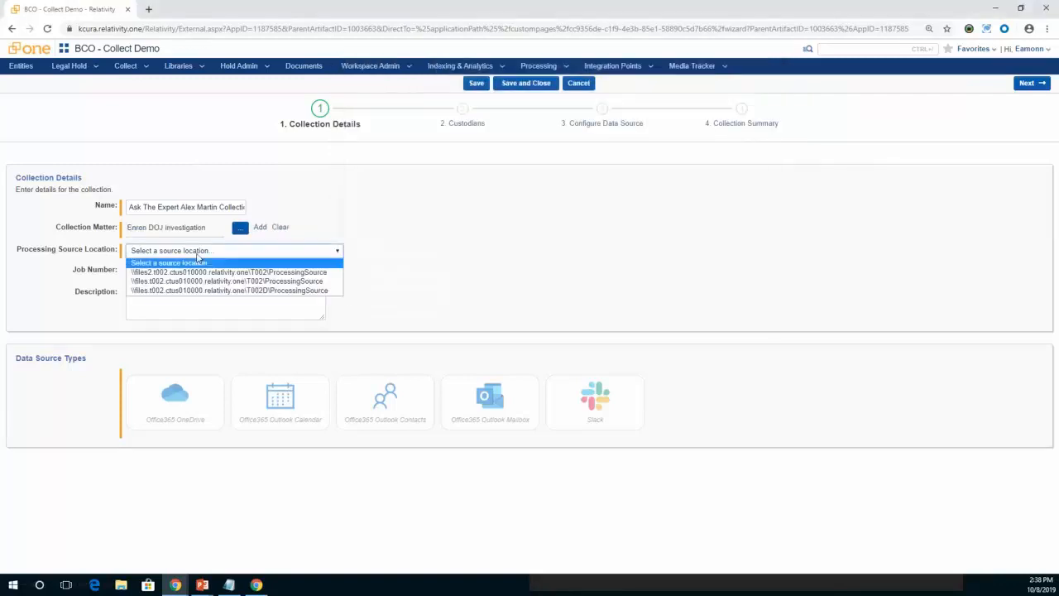
click(208, 282)
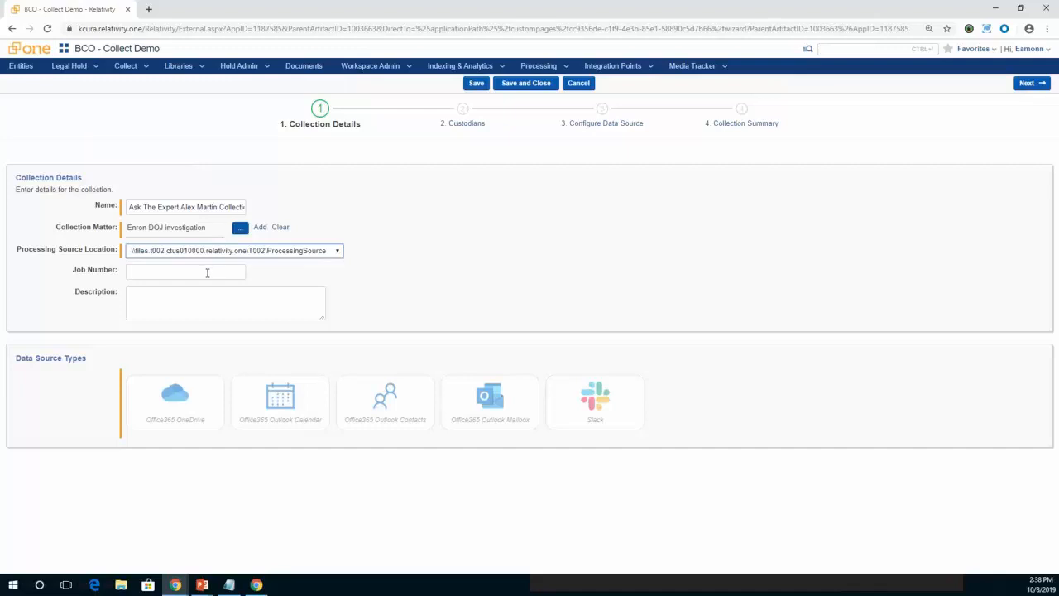
Enter AtE0001 as the job number and describe the collection as the named custodian's data.
click(207, 273)
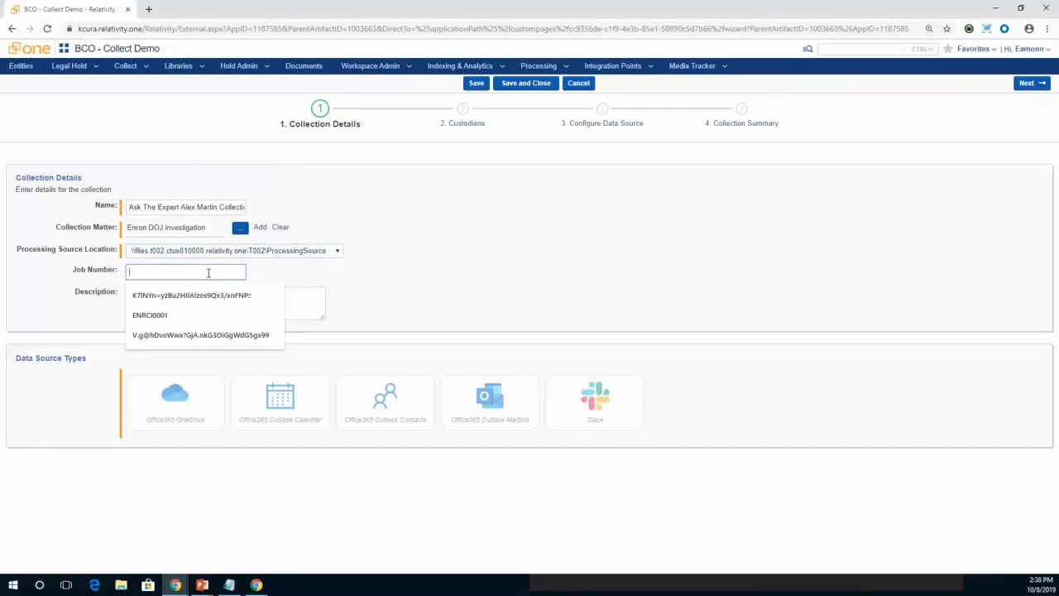
text(AtE0001)
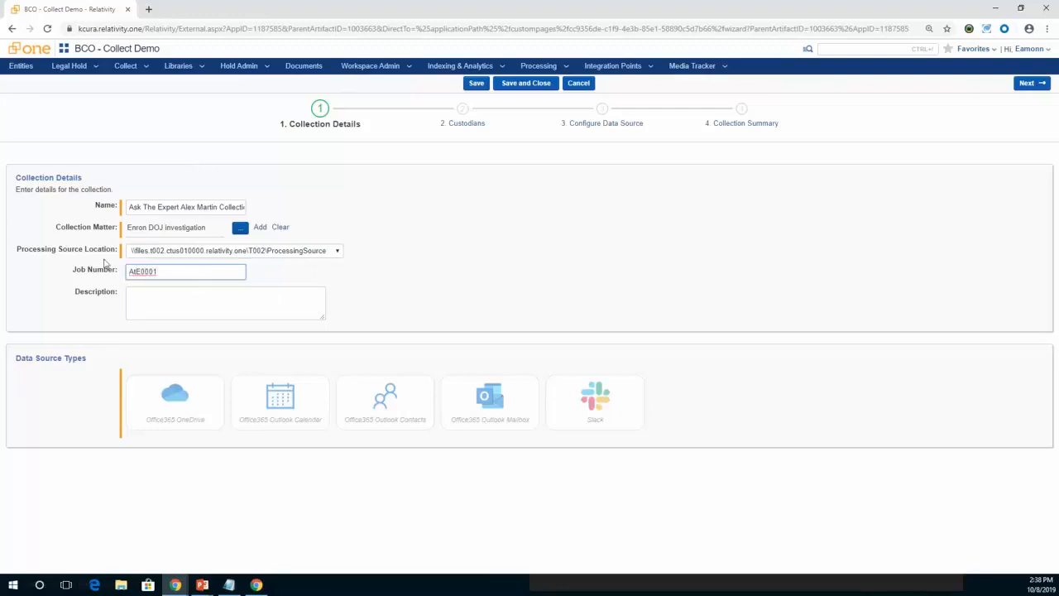
click(162, 306)
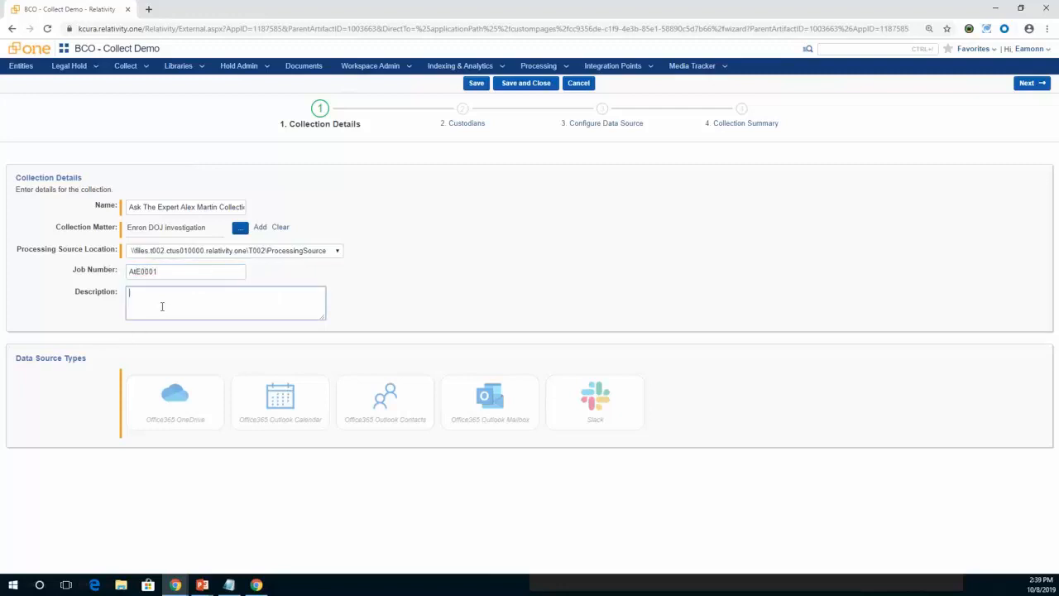
text(ta)
Select the Office365 OneDrive, Outlook Calendar, Outlook Contacts and Outlook Mailbox data source types for the collection.
click(168, 408)
click(259, 404)
click(387, 398)
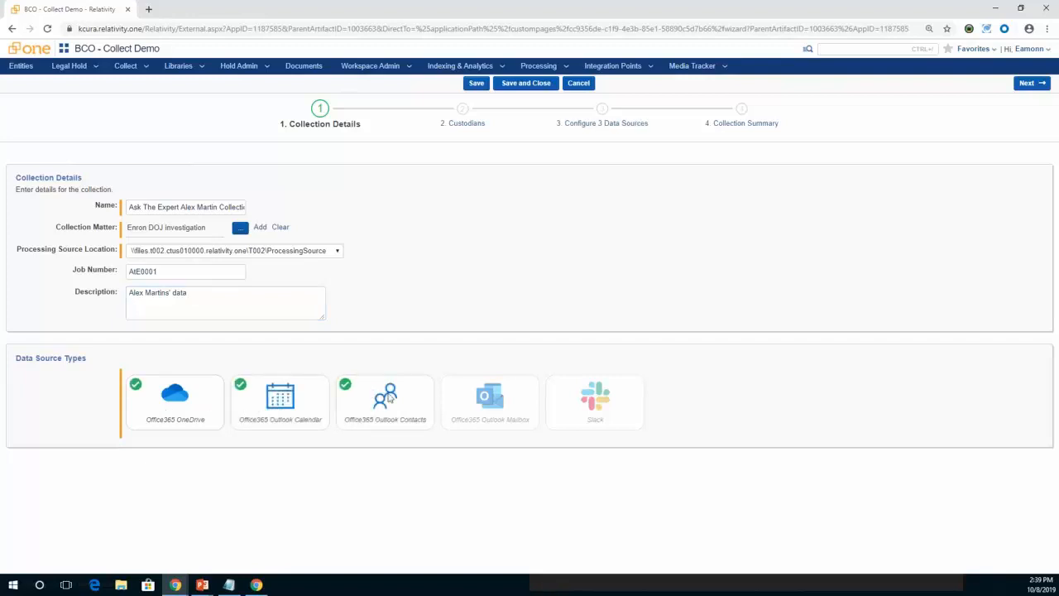
click(499, 403)
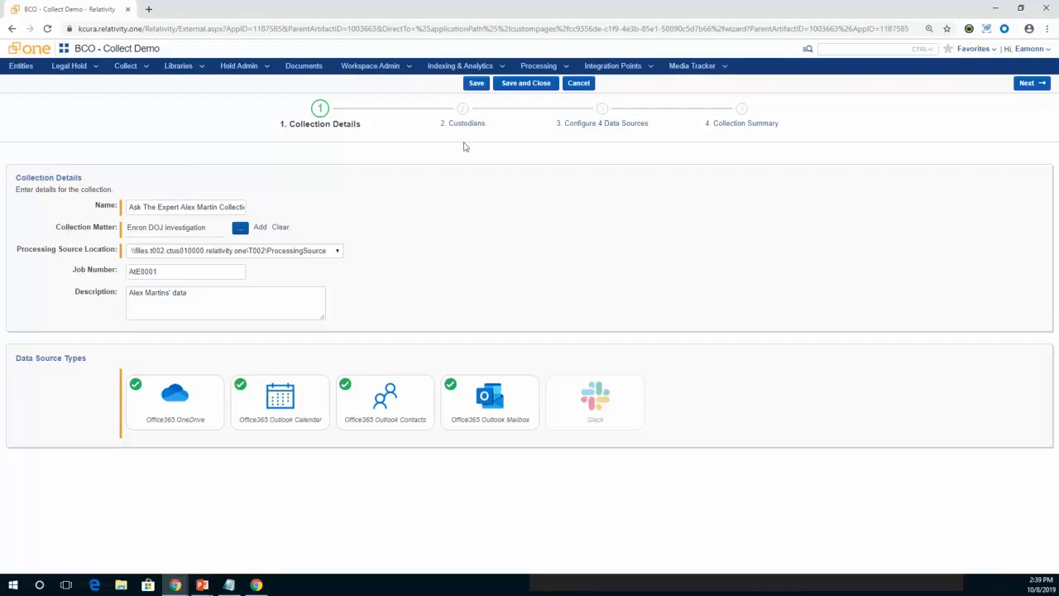
Proceed to the Custodians stage and add the checked person custodian to the selected custodians.
click(1032, 86)
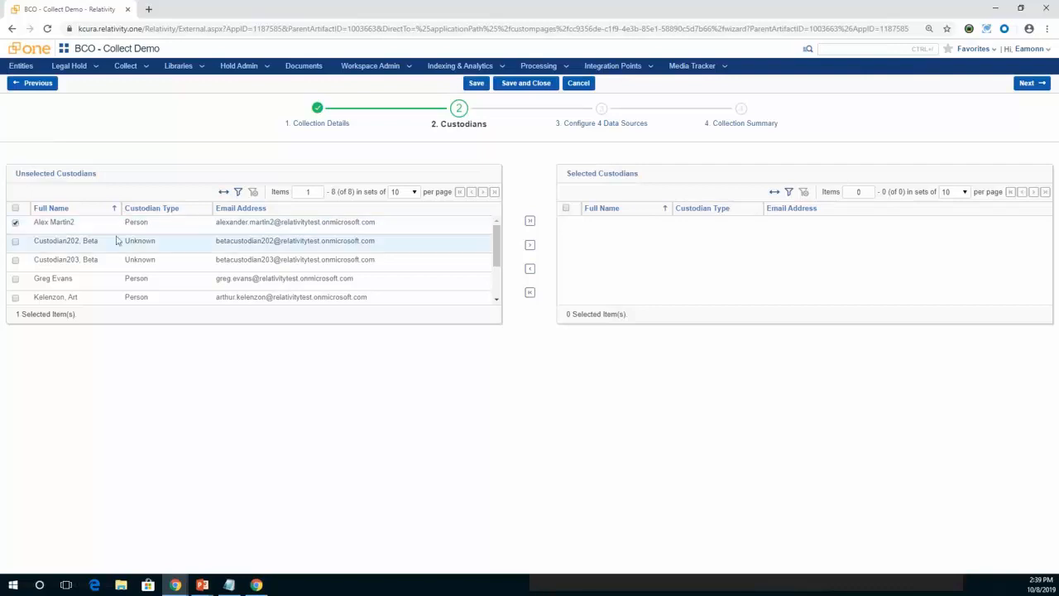
scroll(67, 253, down, 3)
scroll(68, 253, up, 3)
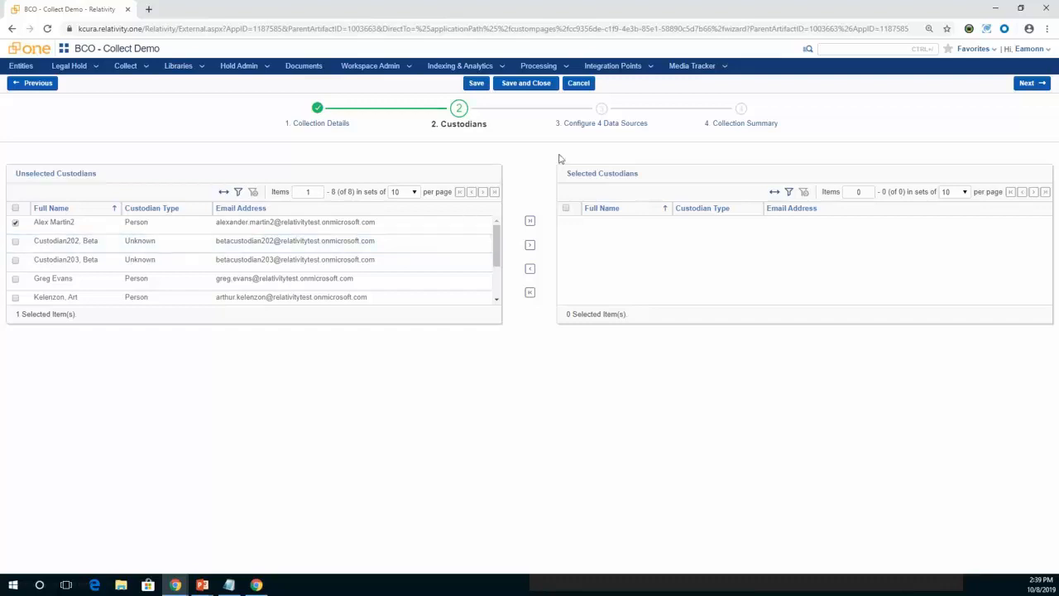
click(531, 245)
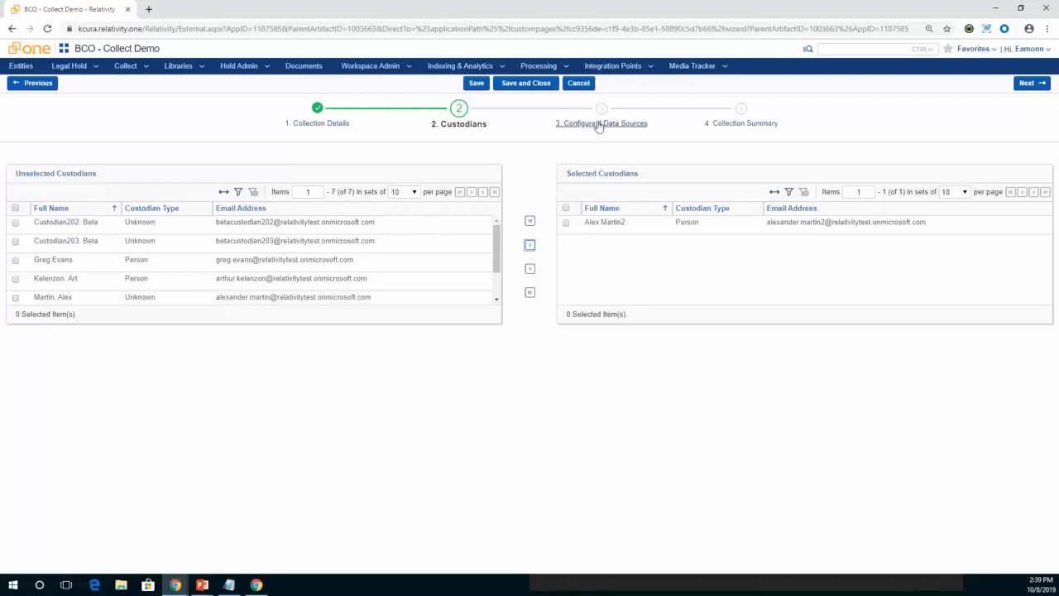
Proceed to the data source configuration stage and add RelativityTest - OneDrive to the selected OneDrive sources, leaving its criteria unset.
click(598, 124)
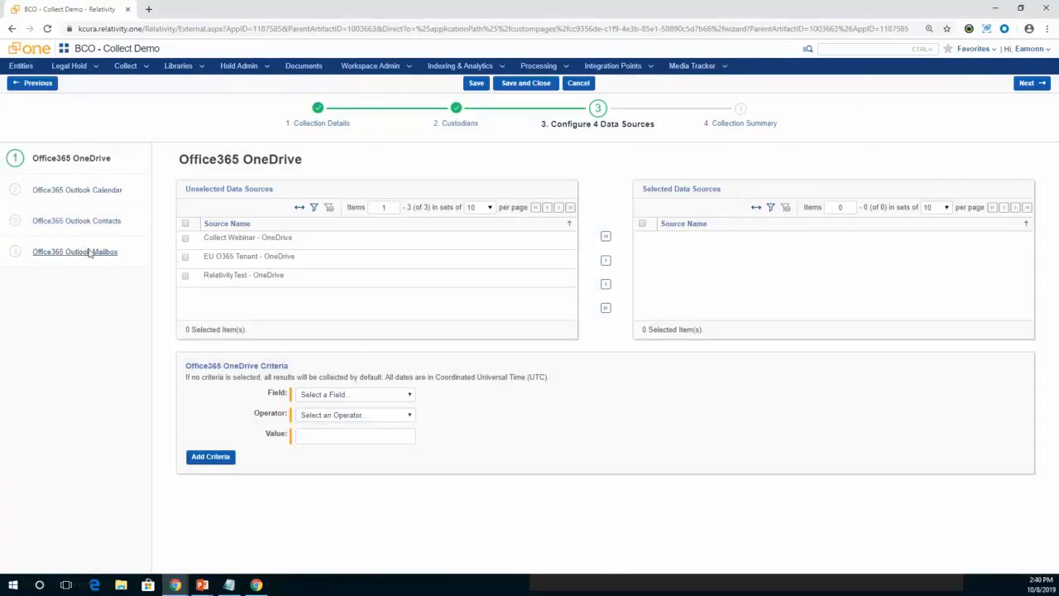
click(90, 253)
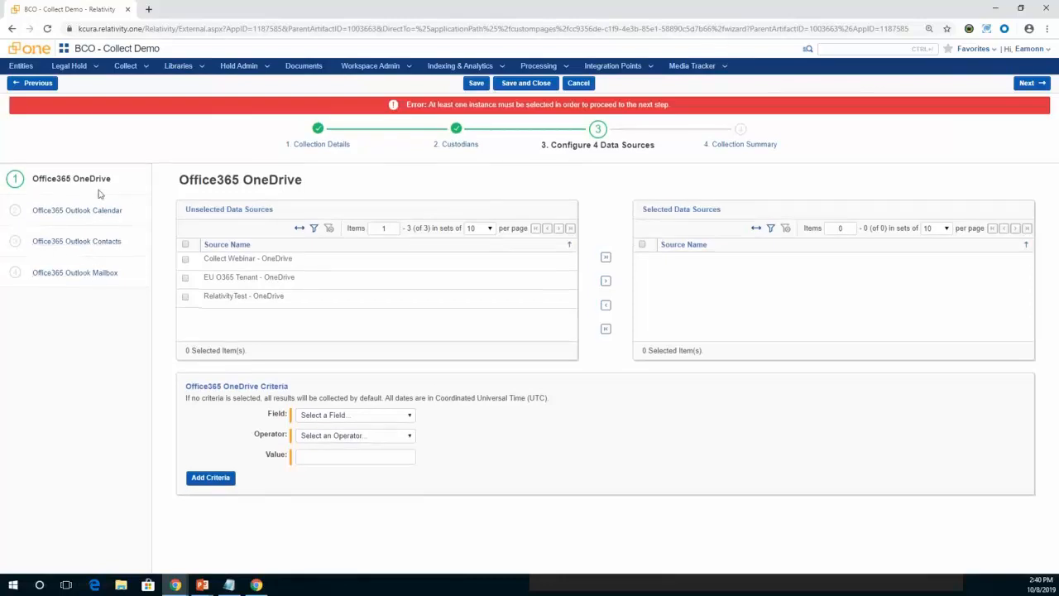
click(186, 298)
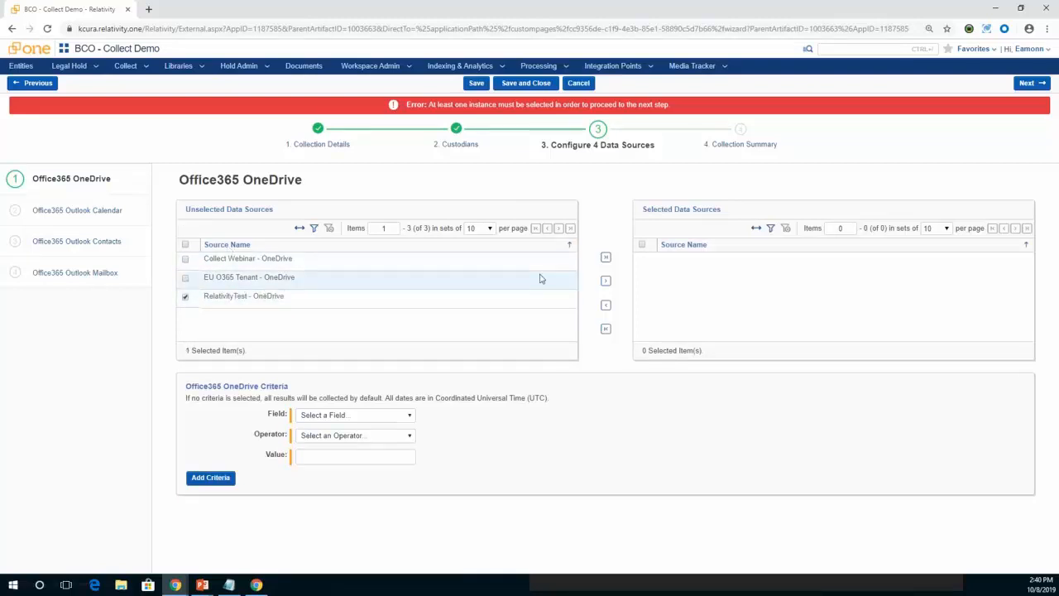
click(605, 283)
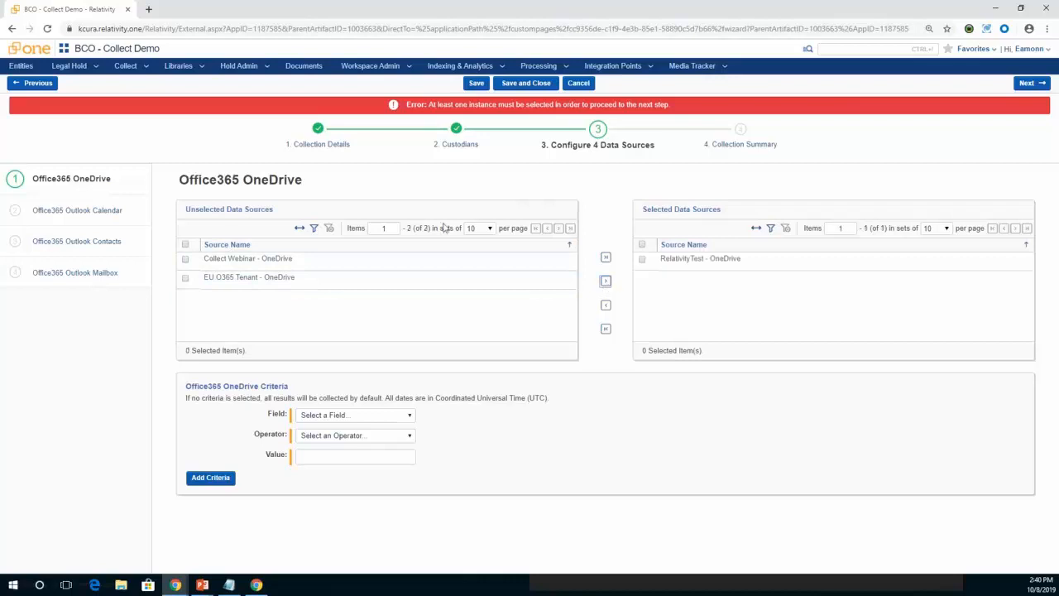
click(346, 417)
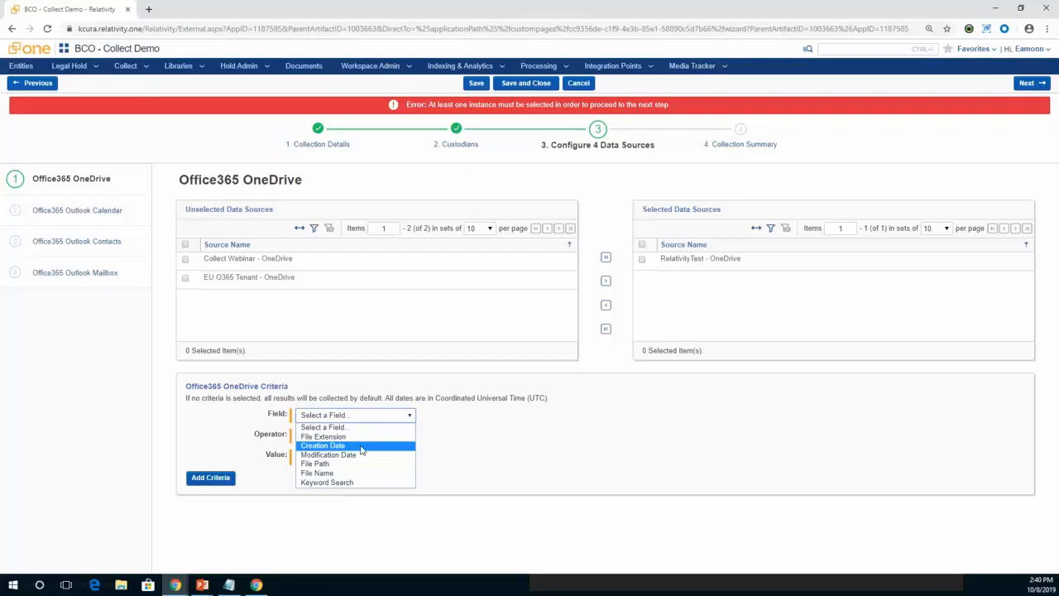
click(357, 428)
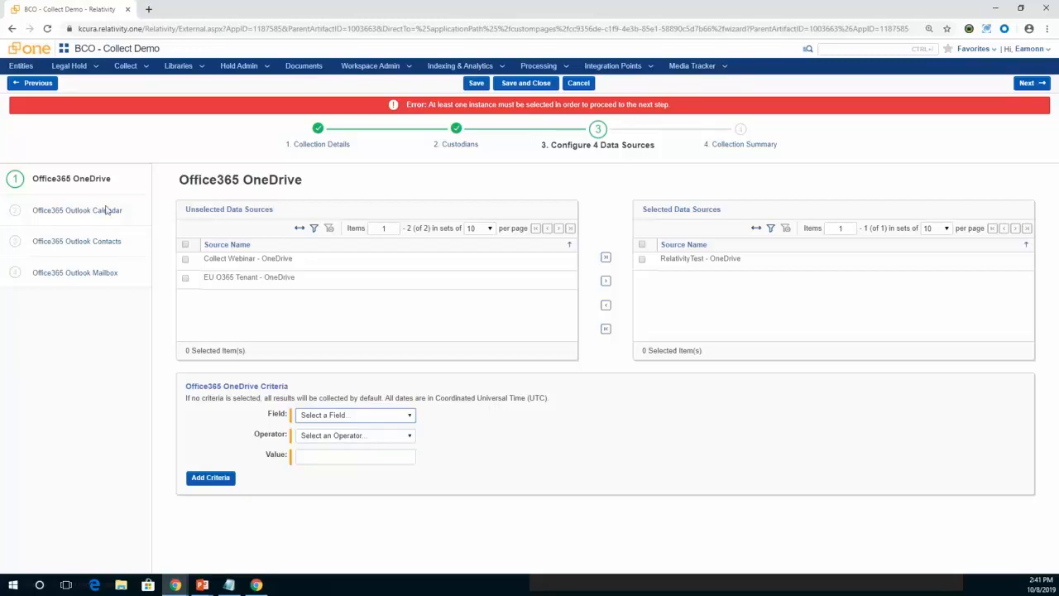
Move on to the Office365 Outlook Calendar source and set its criterion to Start Date with the Equals operator.
click(83, 274)
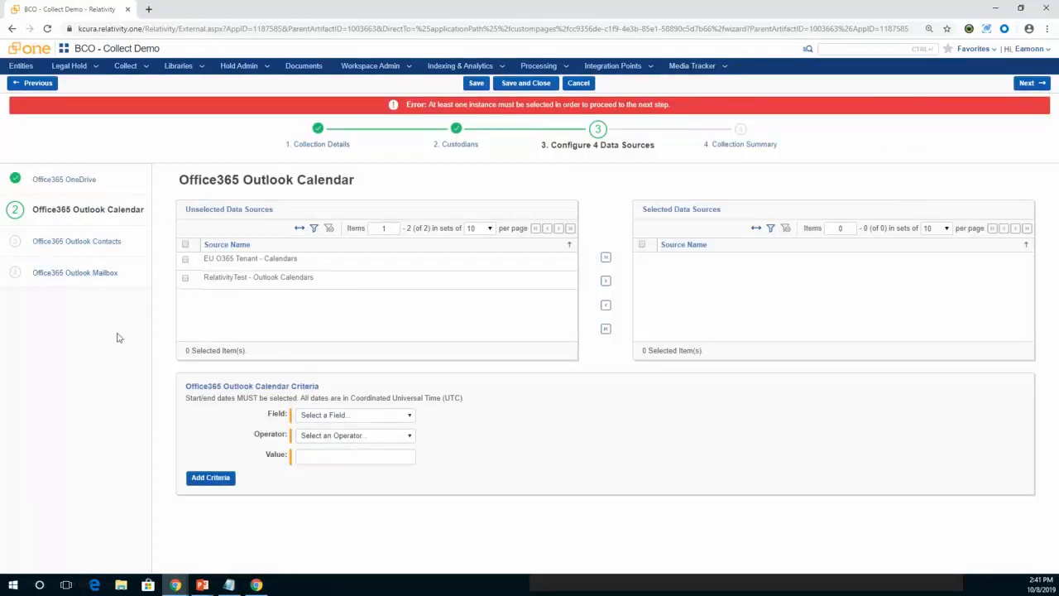
click(391, 416)
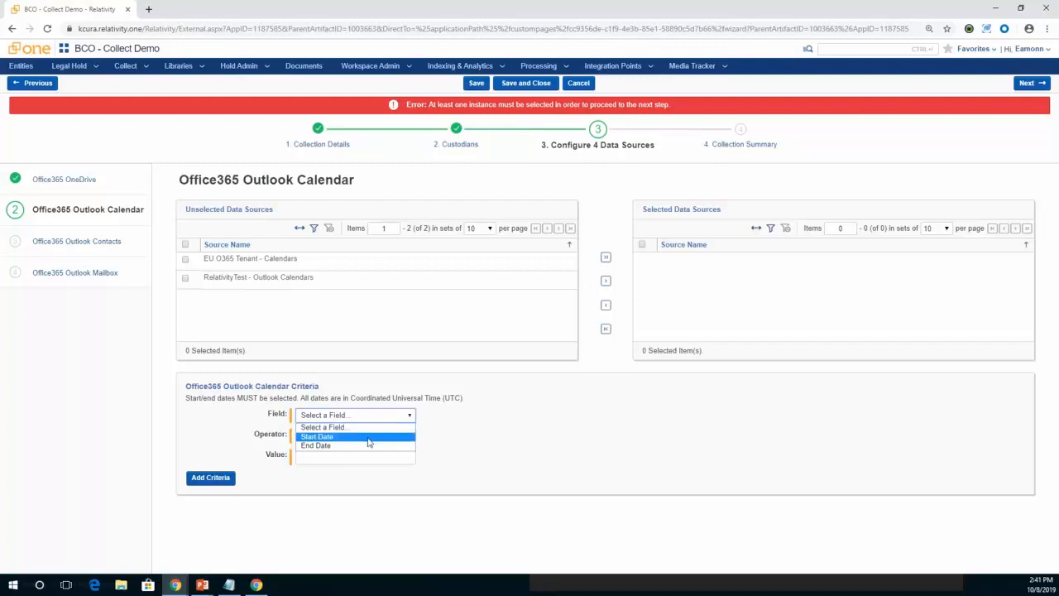
click(369, 437)
click(376, 436)
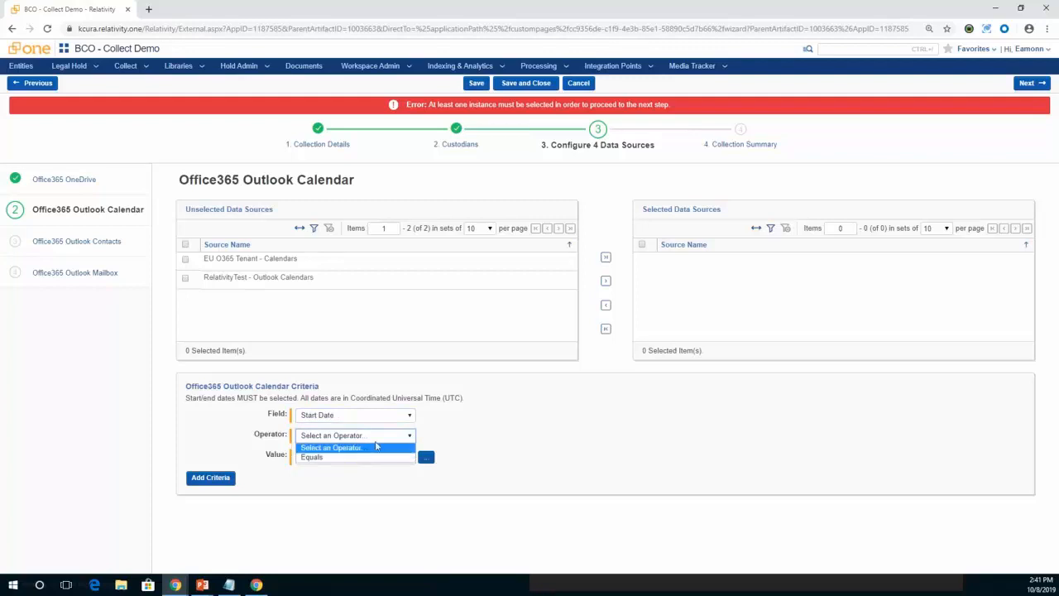
click(389, 418)
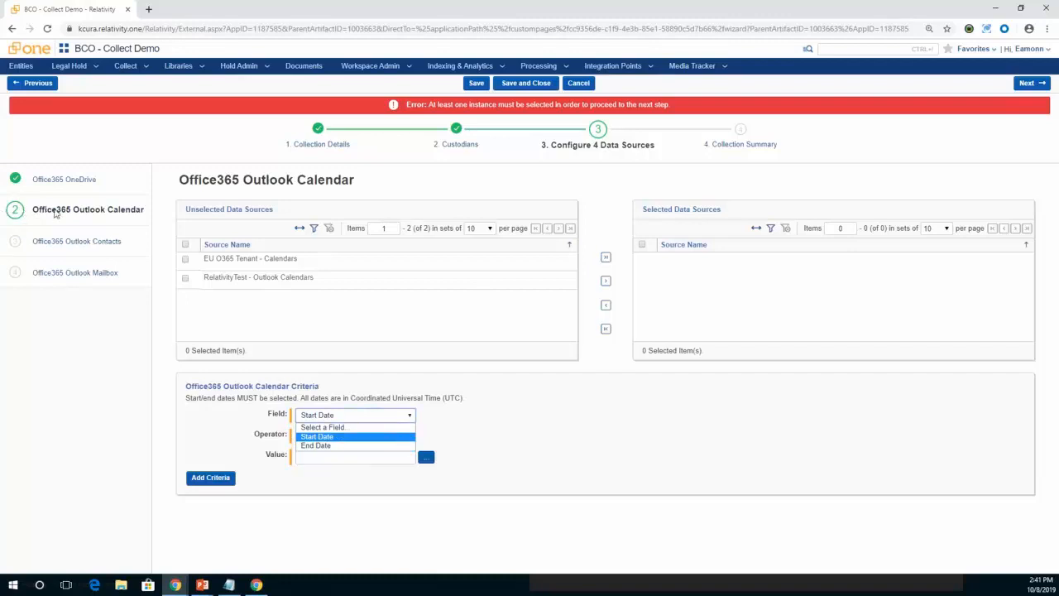
click(59, 212)
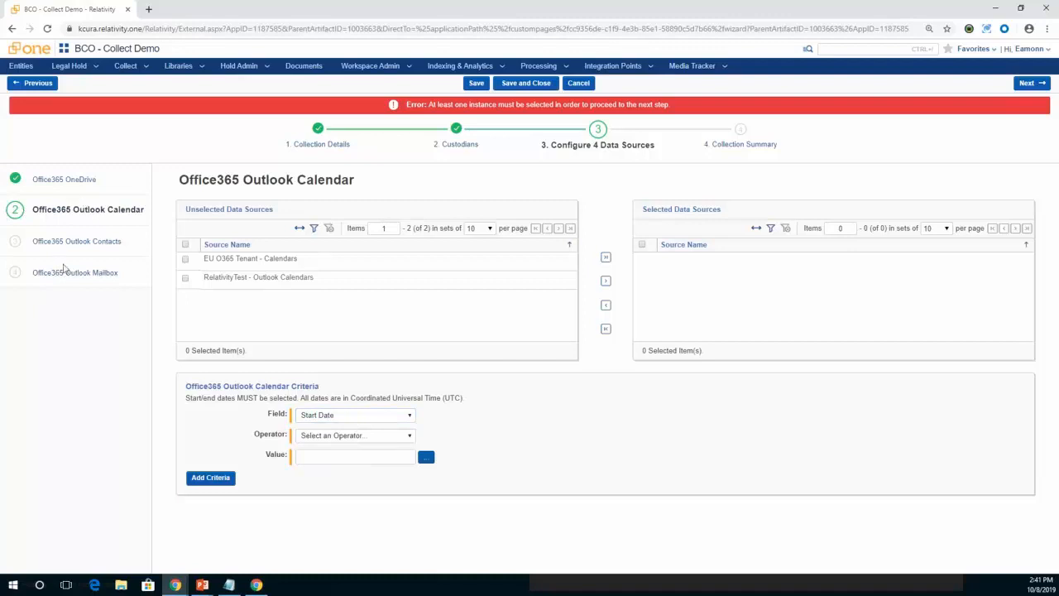
click(376, 418)
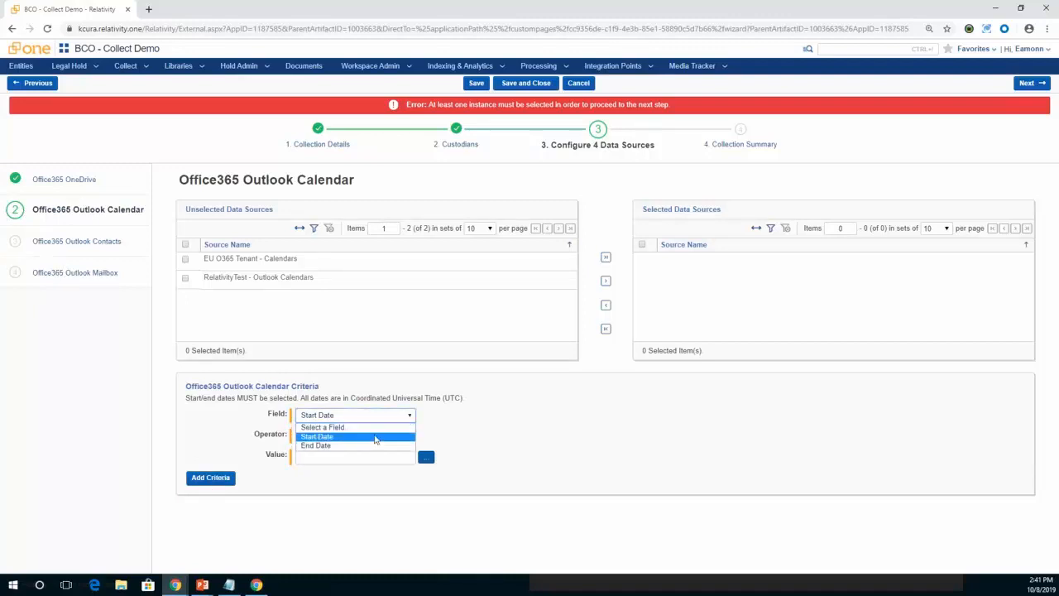
click(376, 437)
click(376, 436)
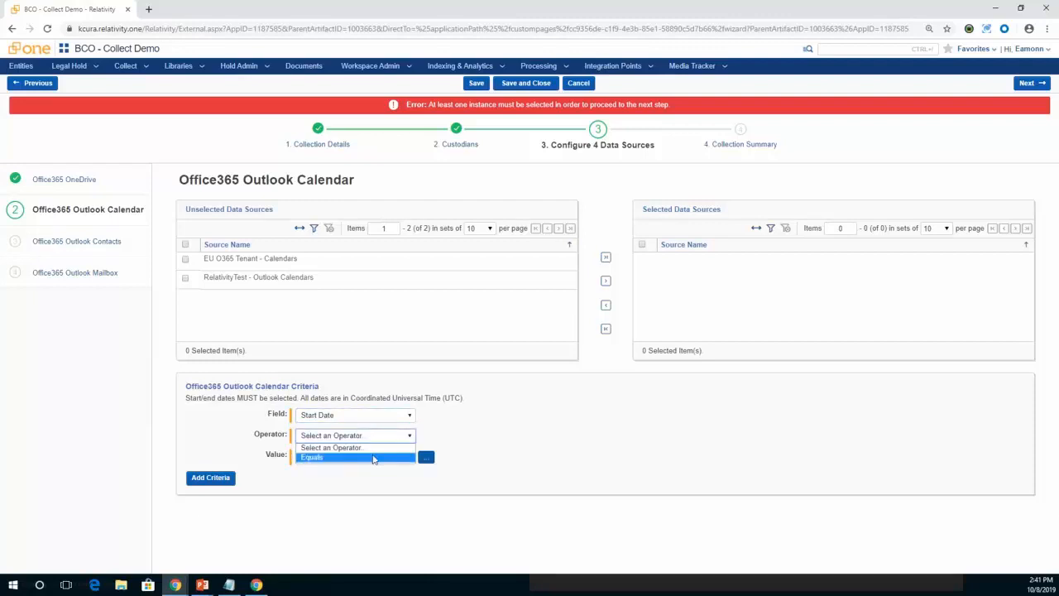
click(373, 458)
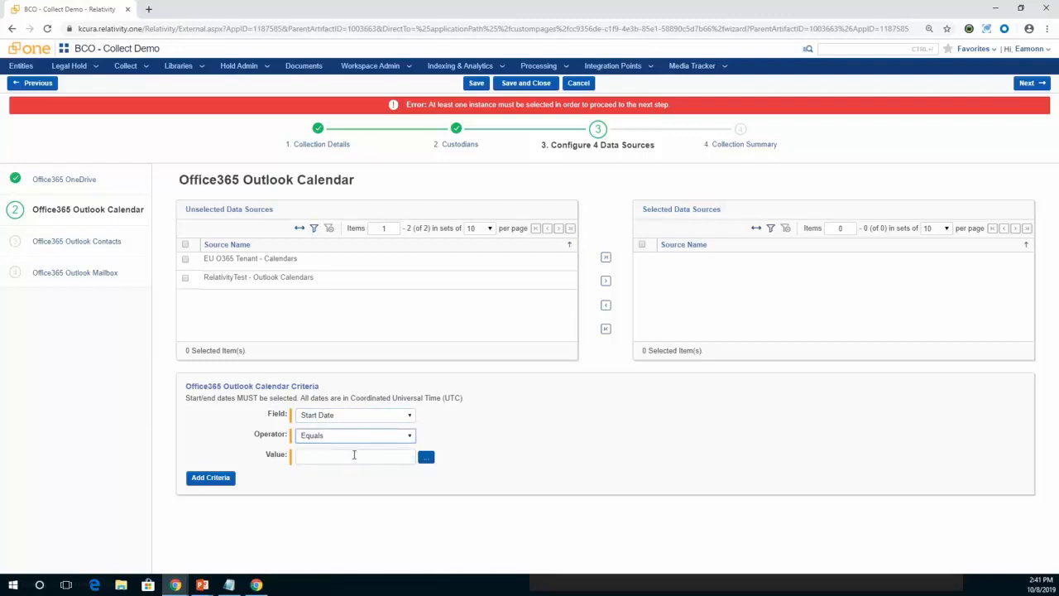
Set the Start Date value to 09/01/2019 and add it to the calendar criteria.
click(344, 455)
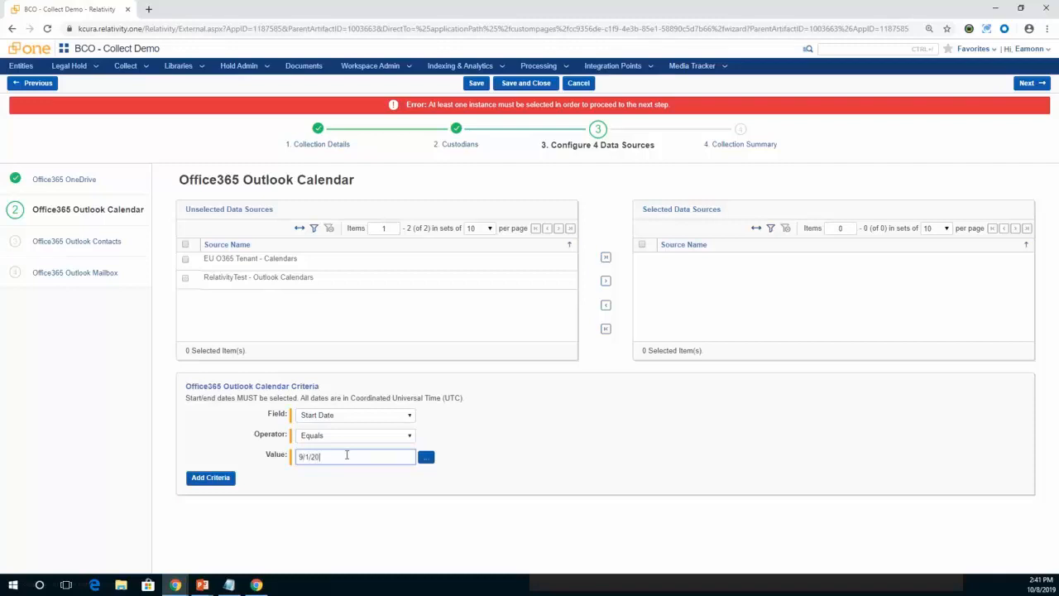
click(222, 478)
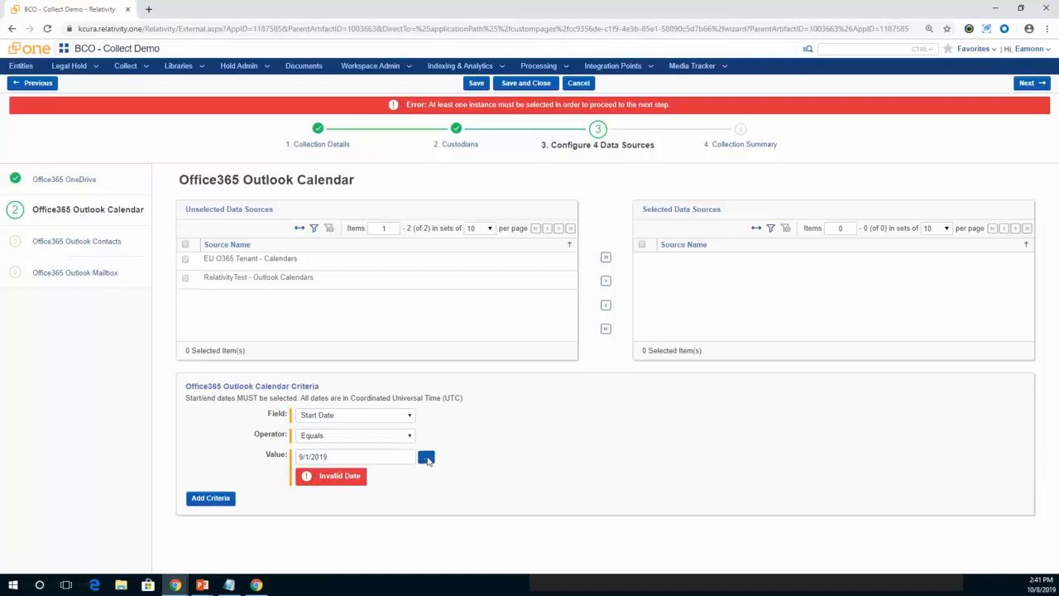
click(425, 457)
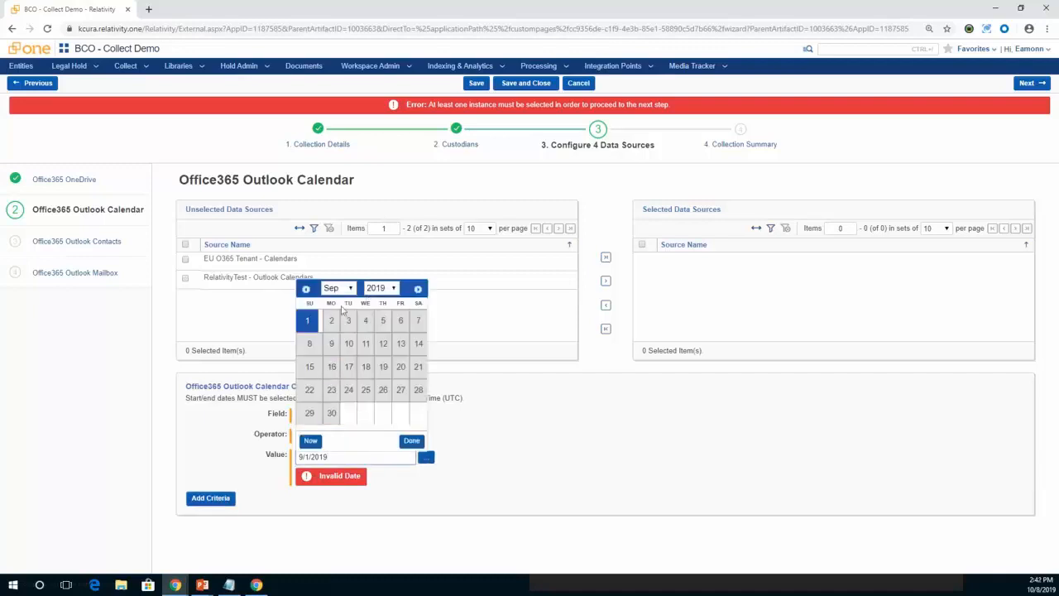
click(315, 325)
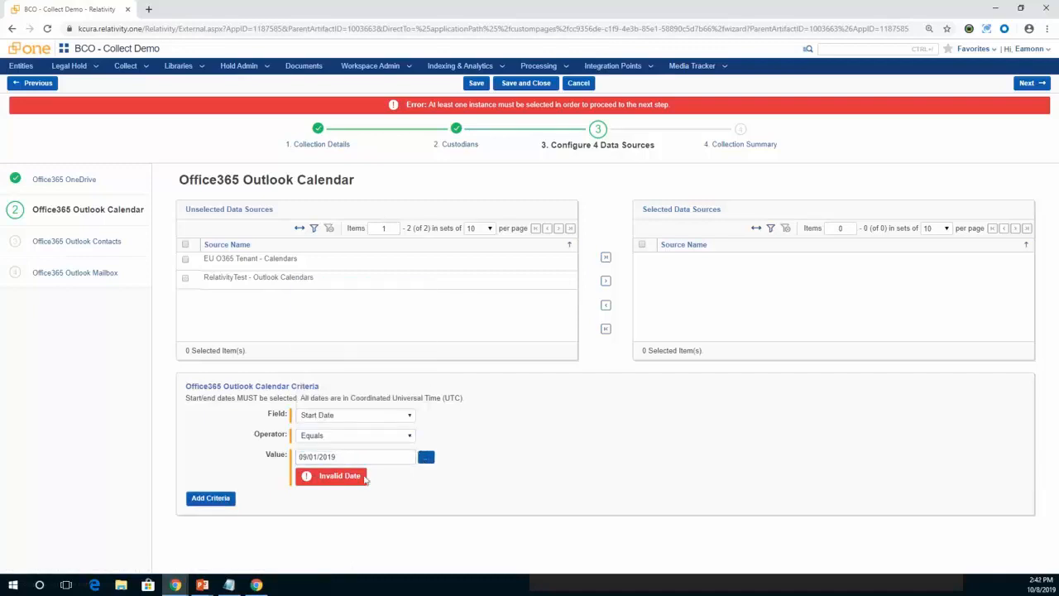
click(209, 499)
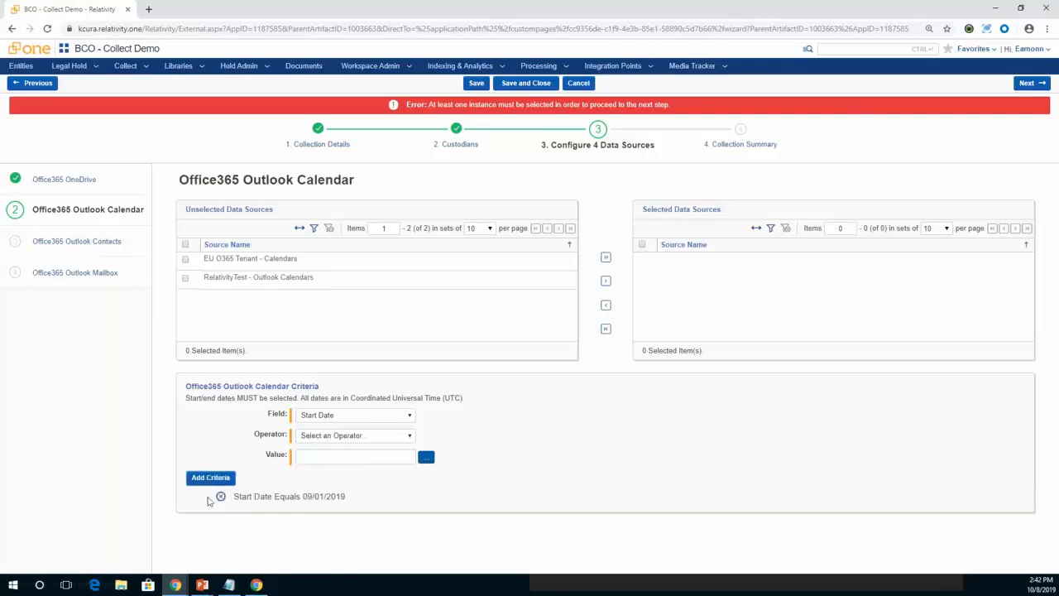
Add a second calendar criterion with End Date equal to 10/01/2019.
click(373, 436)
click(365, 458)
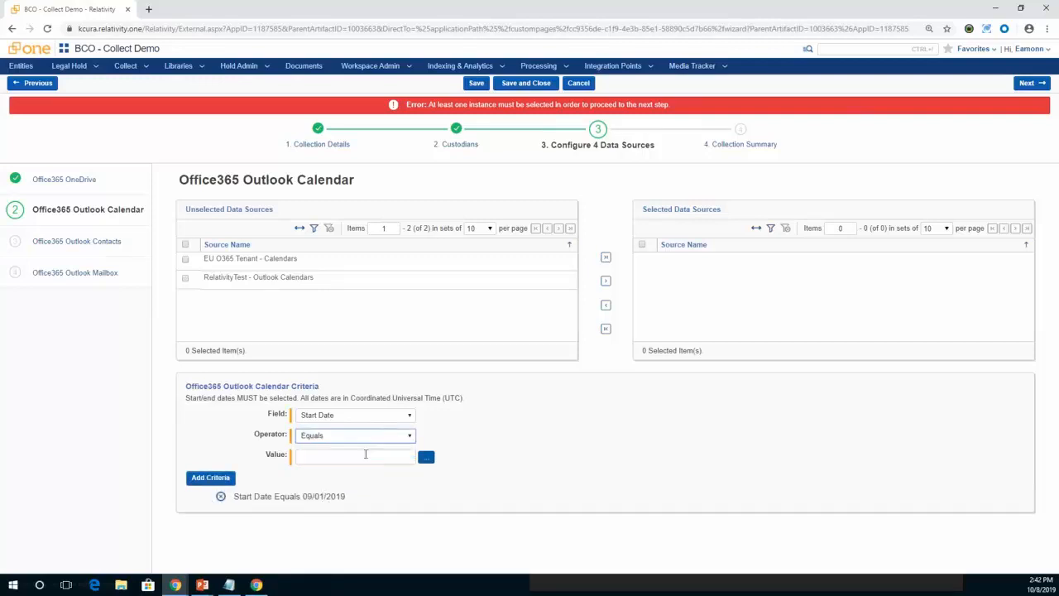
click(366, 418)
click(357, 447)
click(349, 454)
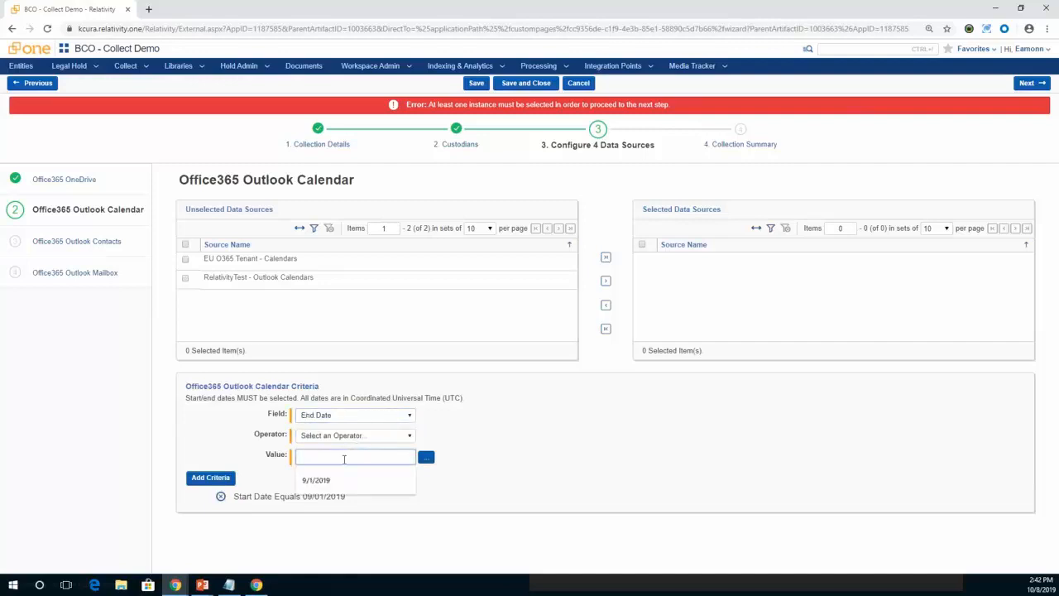
click(429, 458)
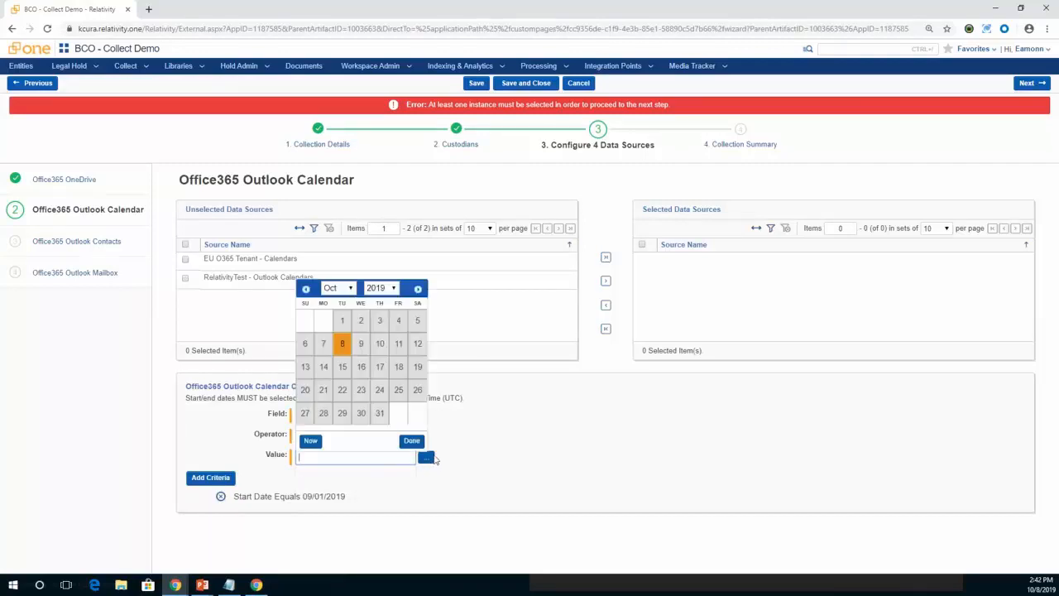
click(343, 320)
click(217, 478)
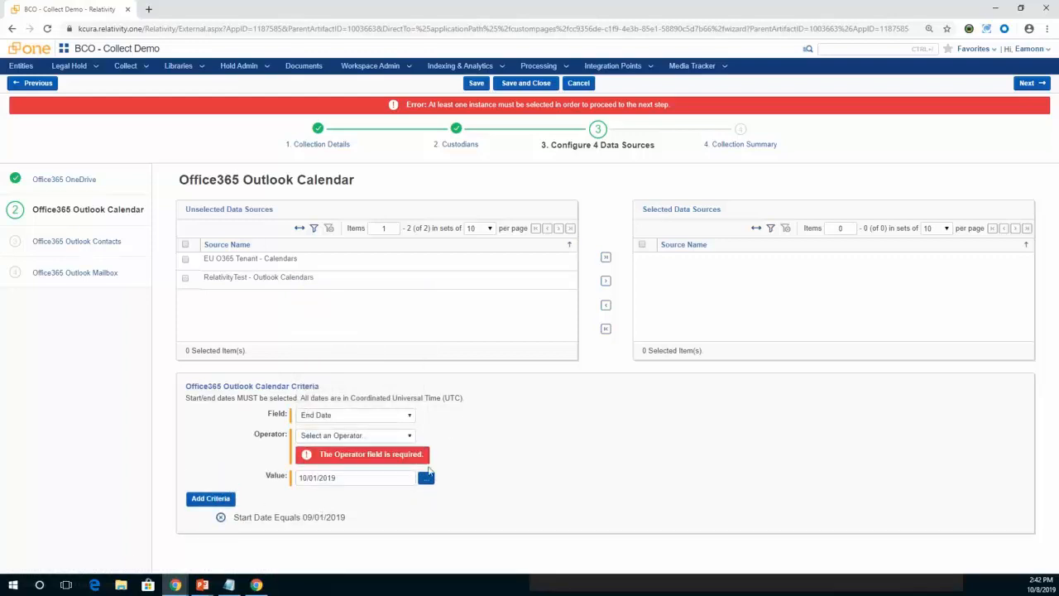
click(406, 436)
click(373, 457)
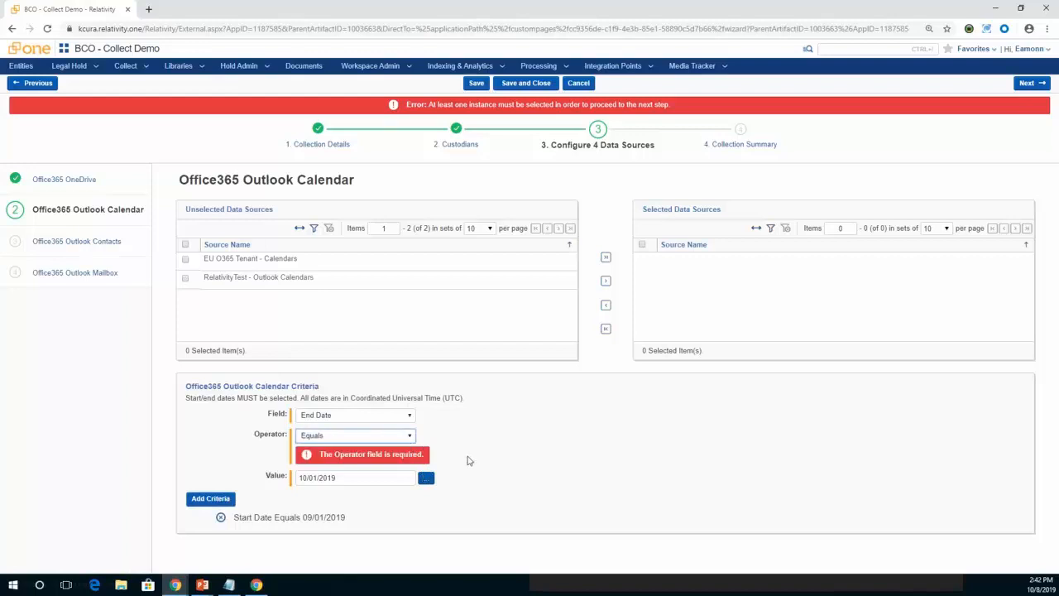
click(210, 500)
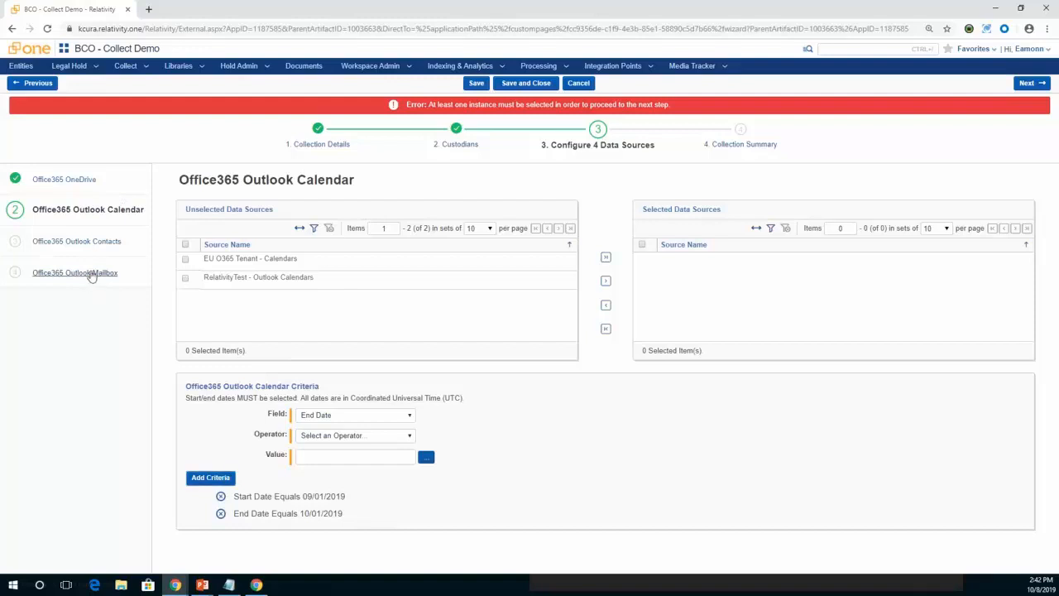
Add RelativityTest - Outlook Calendars to the selected calendar sources and RelativityTest - Outlook Contacts to the selected contacts sources.
click(186, 279)
click(606, 282)
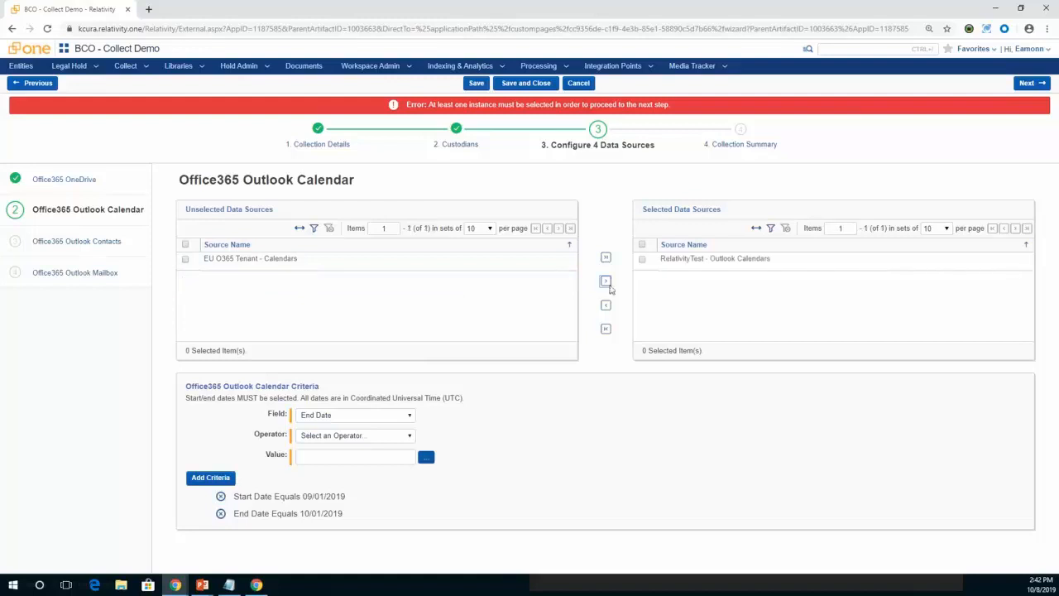
click(80, 241)
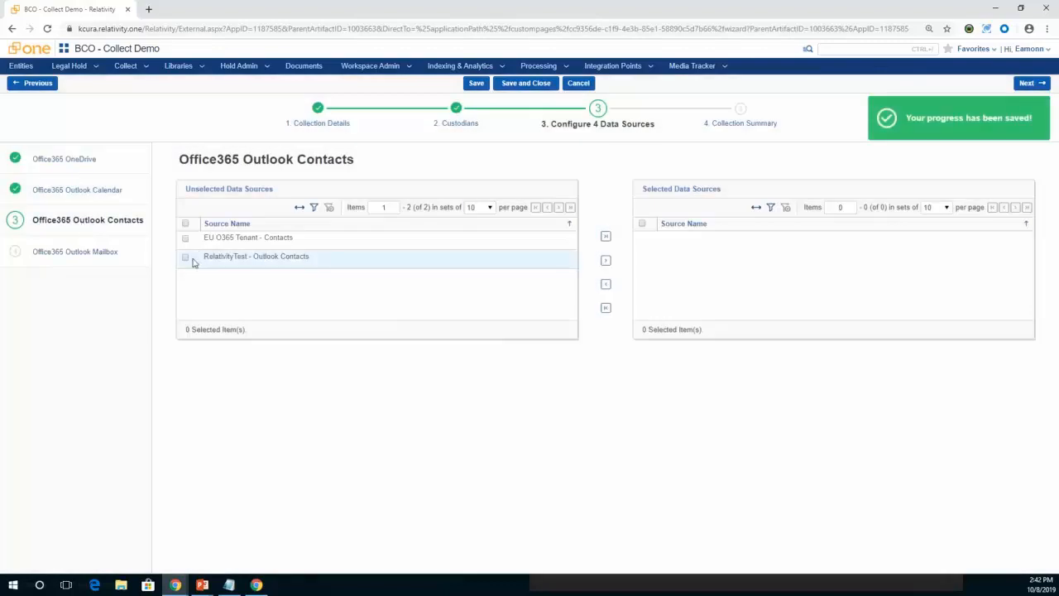
click(186, 258)
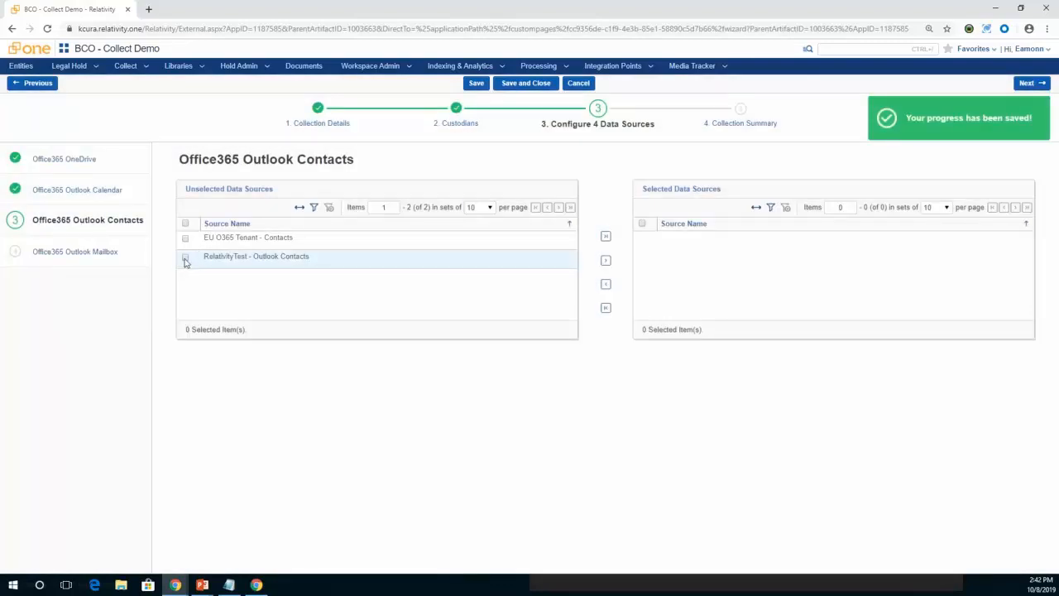
click(606, 261)
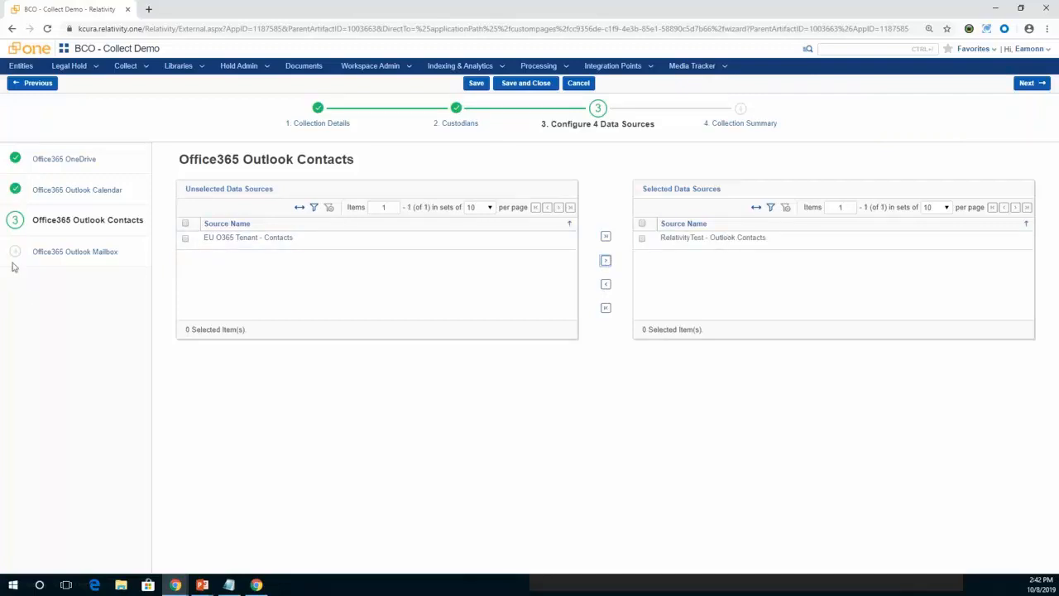
Move on to the Office365 Outlook Mailbox source and set its criterion to Email Sent Date with the Greater Than Or Equals operator.
click(57, 253)
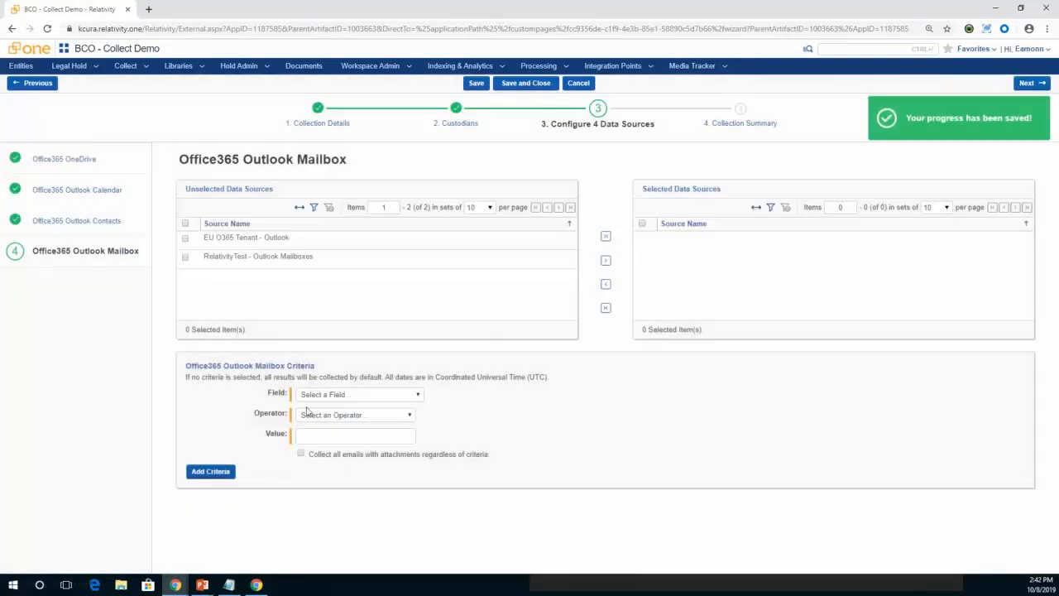
click(370, 397)
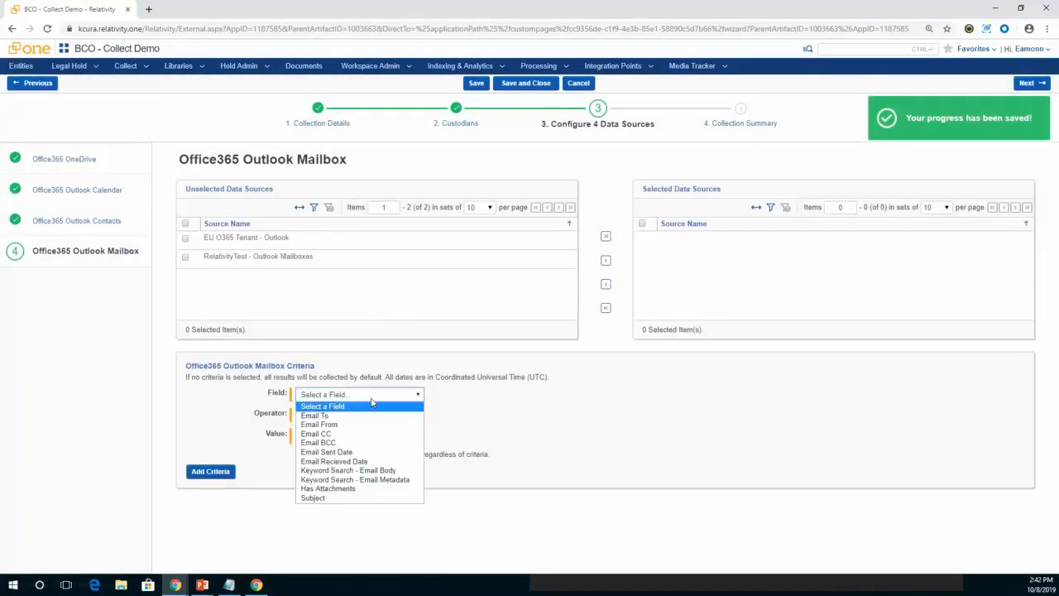
click(380, 452)
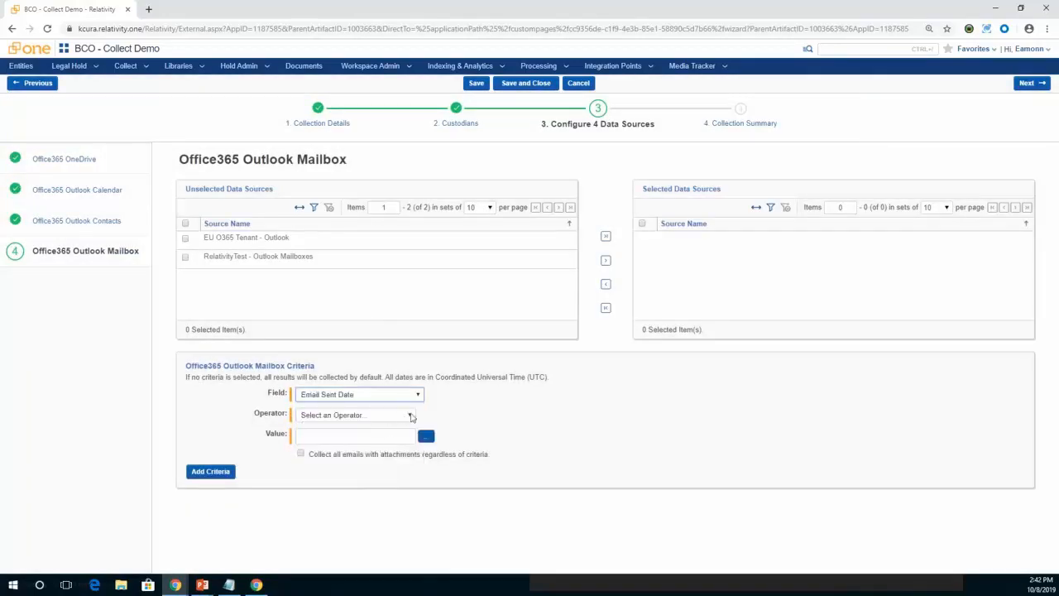
click(410, 416)
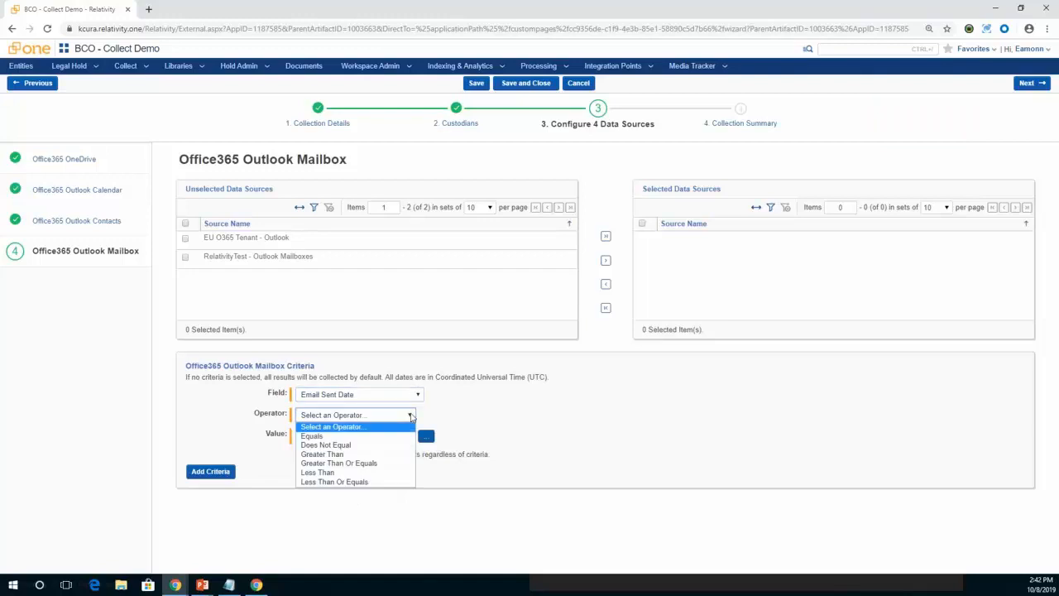
click(372, 464)
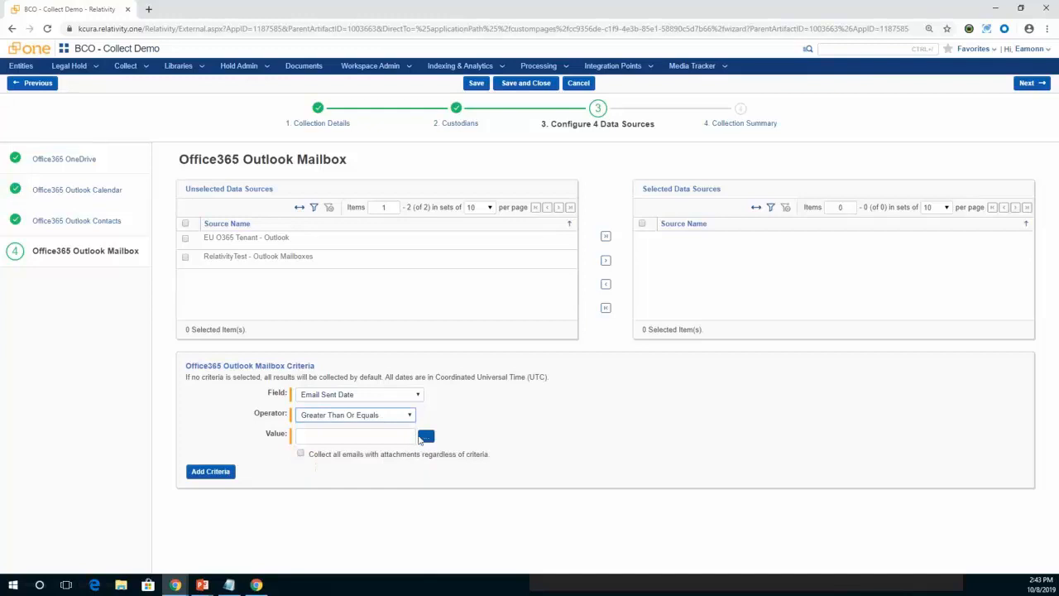
Set the Email Sent Date criterion's value to 10/01/2018.
click(425, 436)
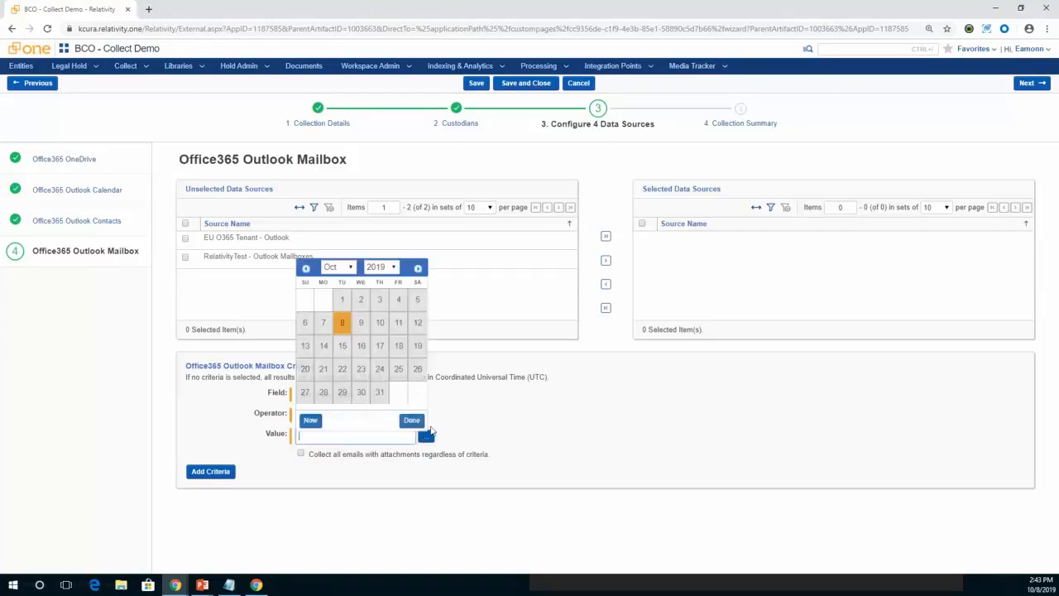
click(383, 266)
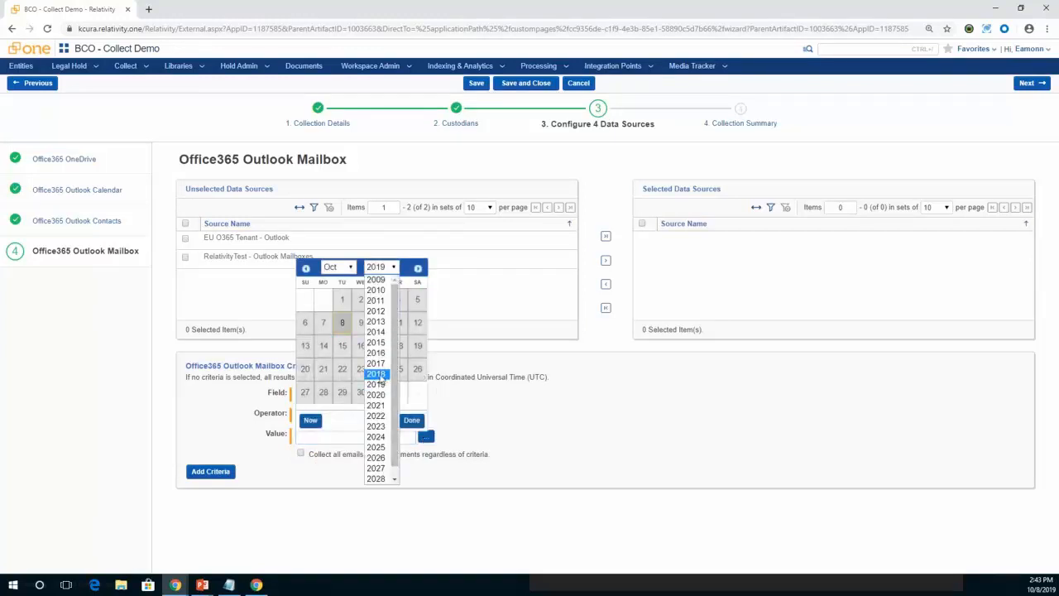
click(376, 374)
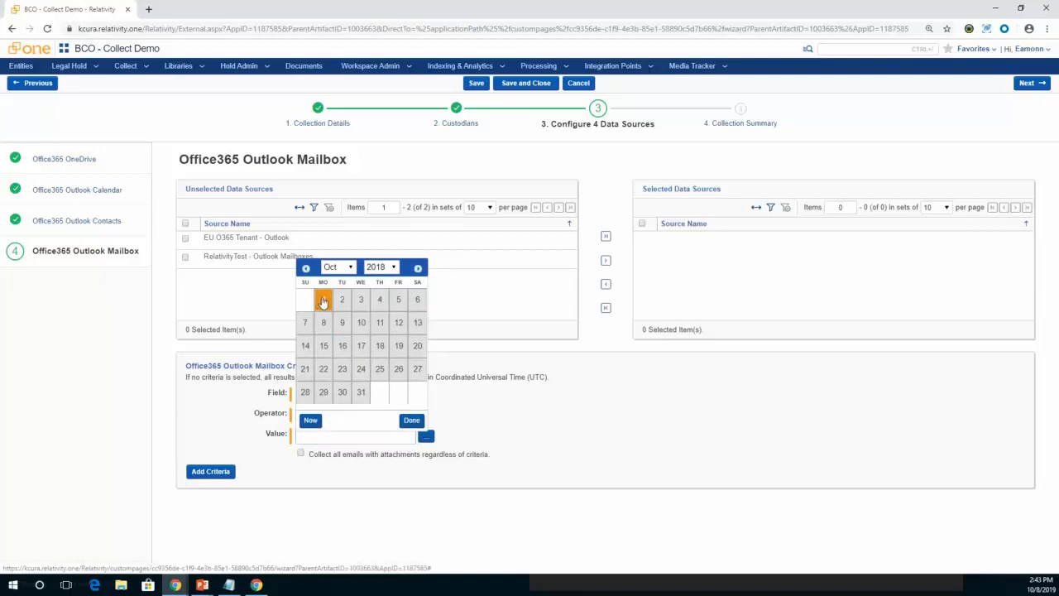
click(323, 301)
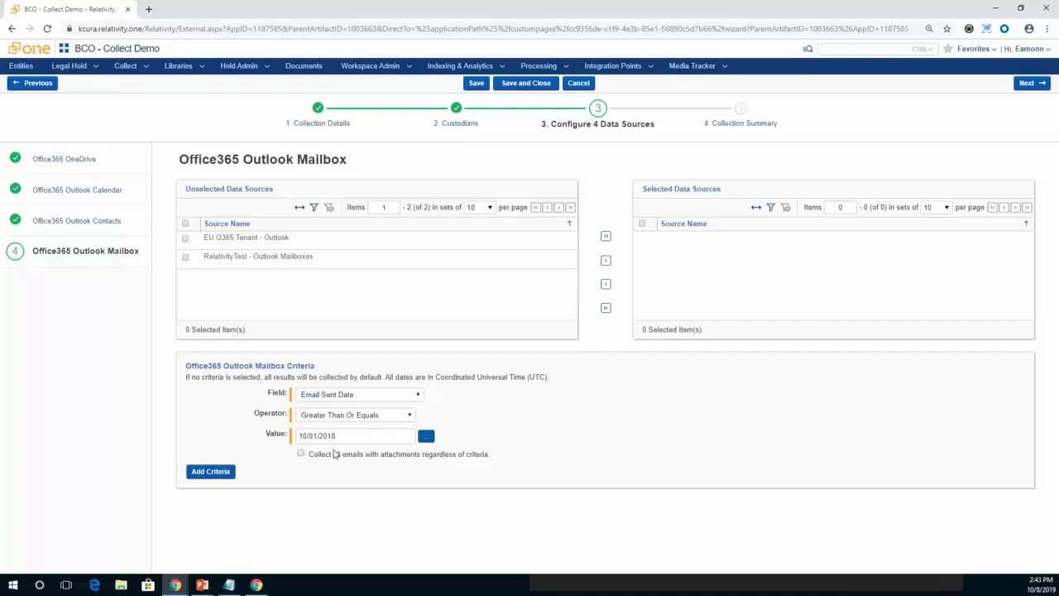
click(302, 455)
click(301, 455)
click(405, 414)
click(405, 415)
click(419, 395)
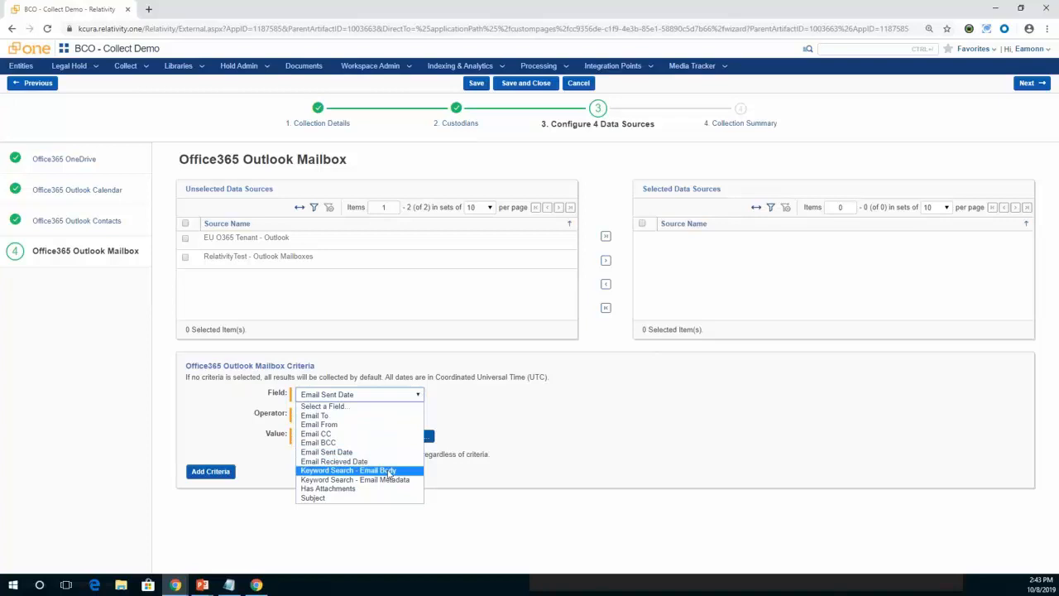
click(487, 406)
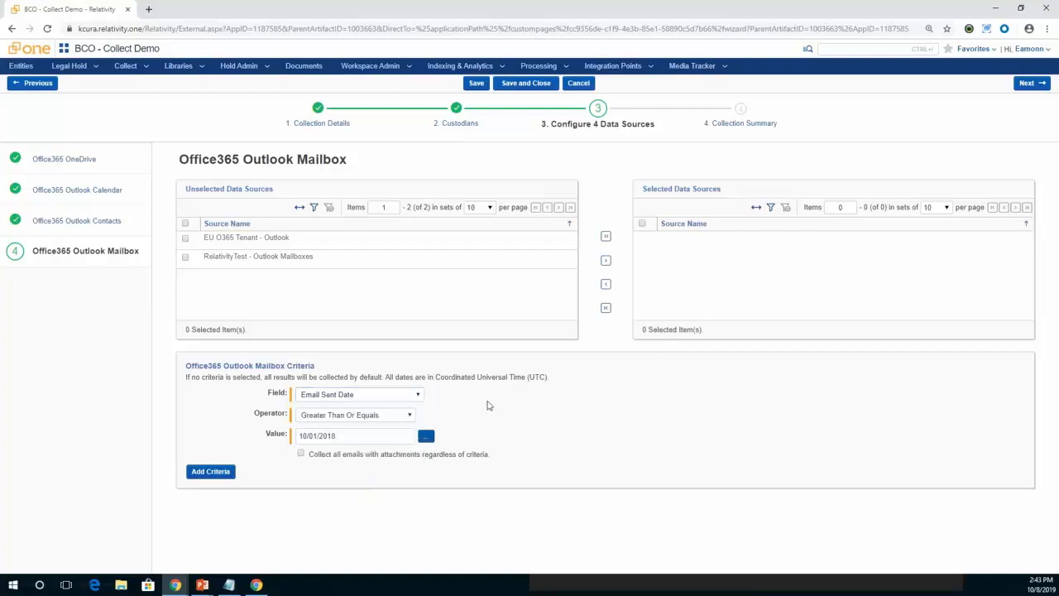
click(302, 456)
click(301, 455)
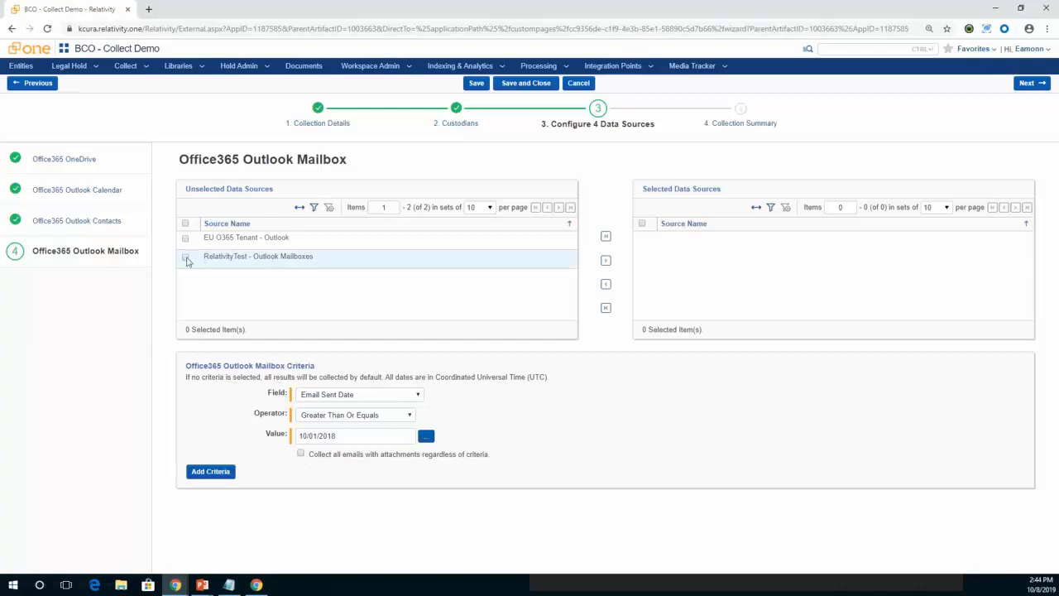
Add RelativityTest - Outlook Mailboxes to the selected data sources and add the Email Sent Date criterion to the mailbox criteria.
click(606, 262)
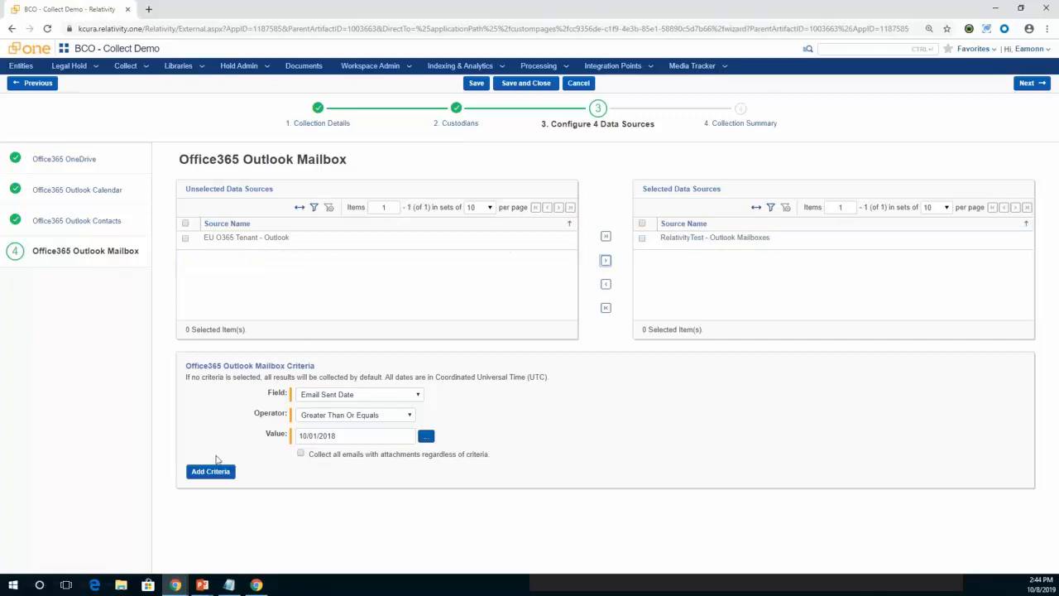
click(212, 471)
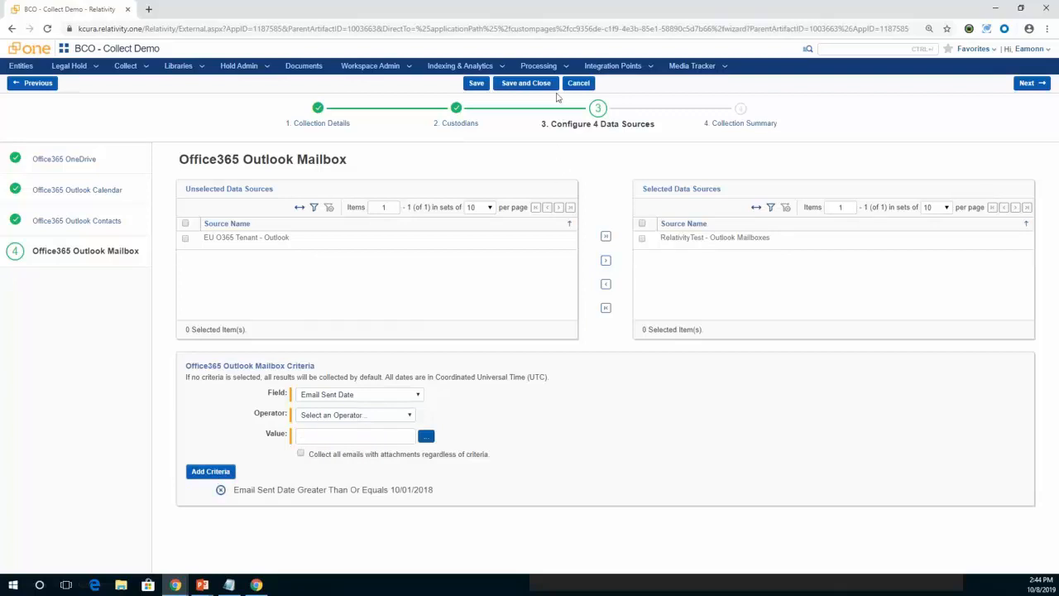
Proceed to the Collection Summary, then save and close the collection.
click(745, 124)
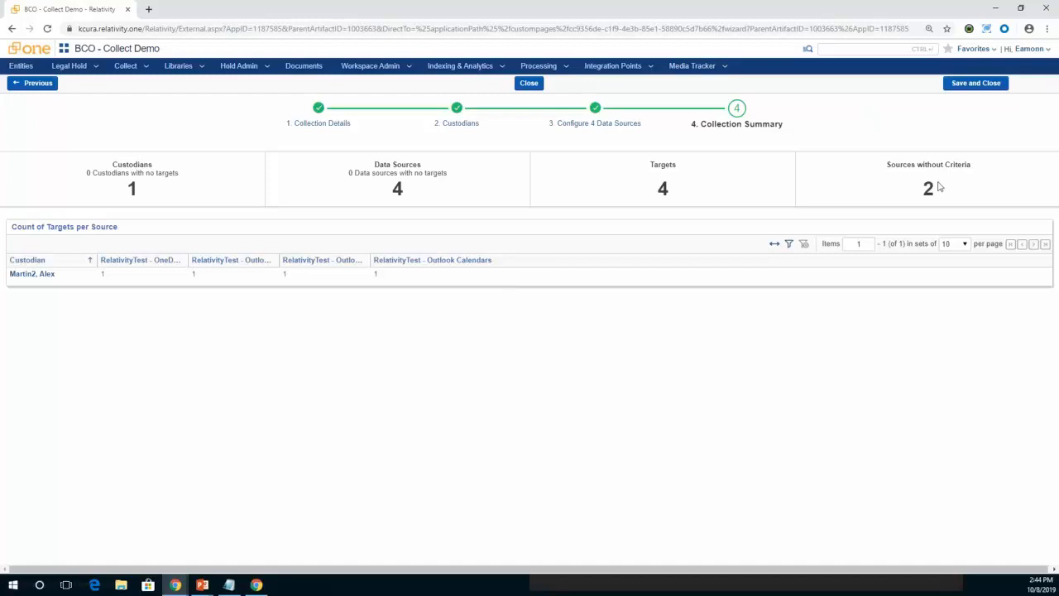
click(973, 85)
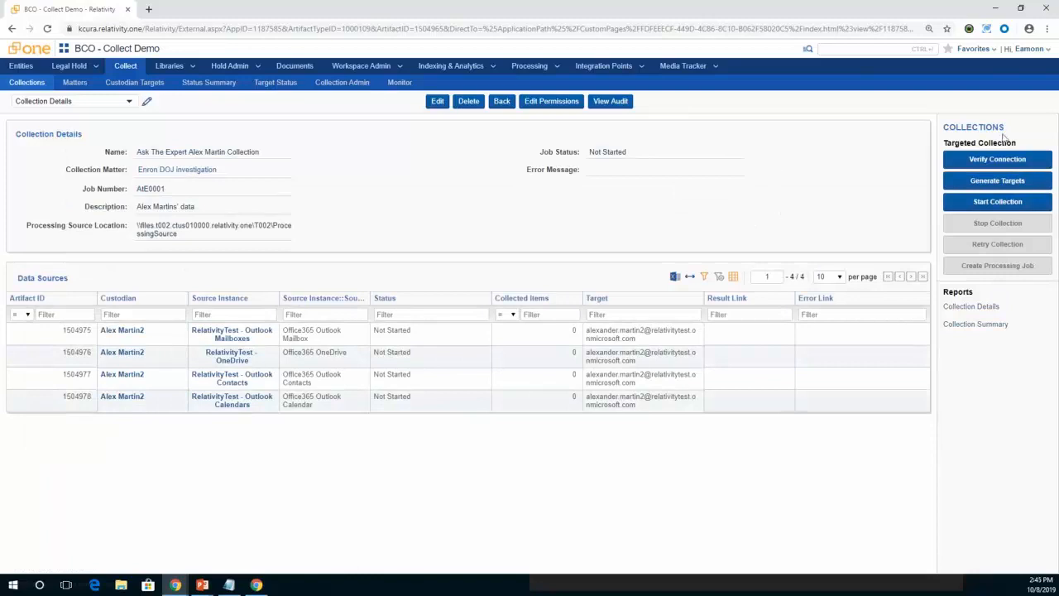
Try twice to start the saved collection, dismissing the result dialog each time.
click(997, 203)
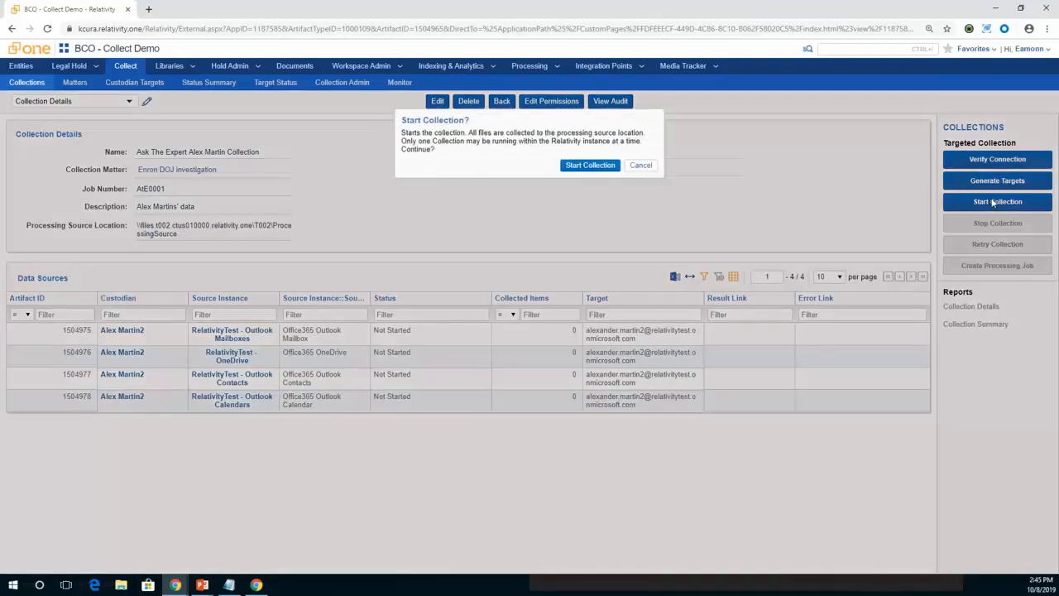
click(586, 166)
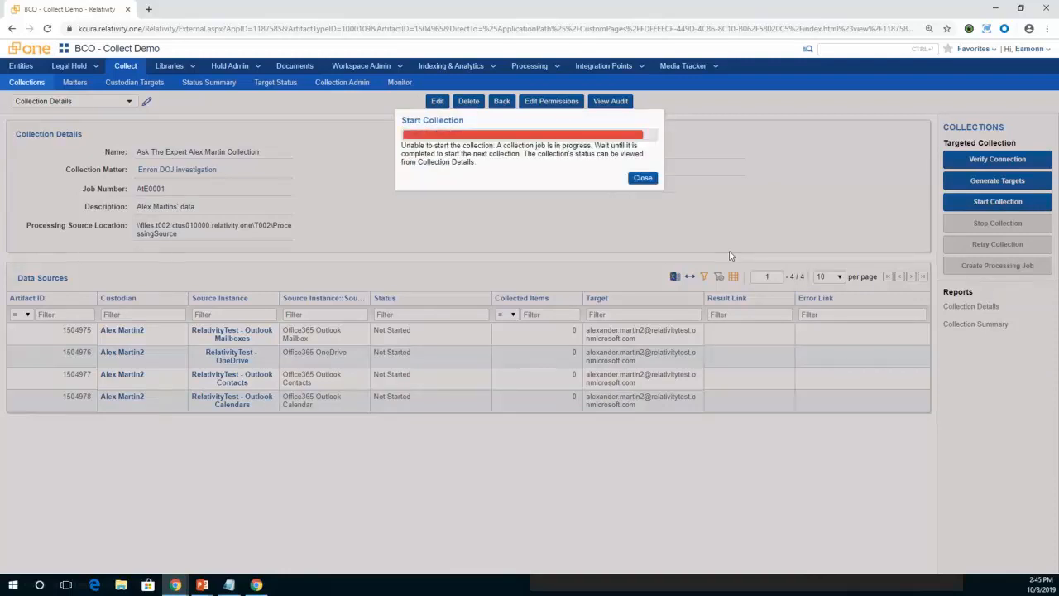
click(642, 179)
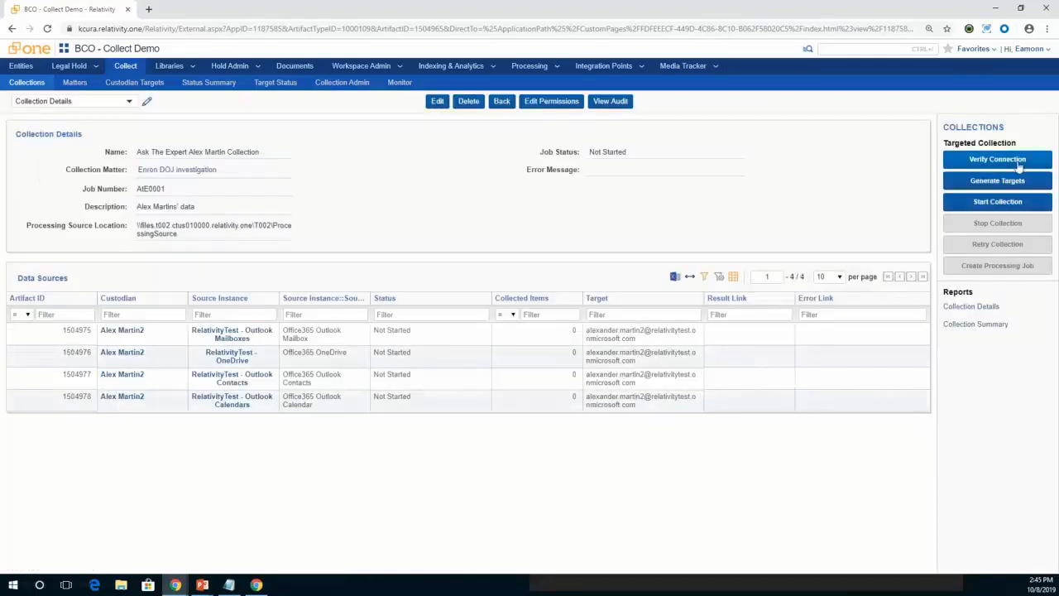
click(996, 204)
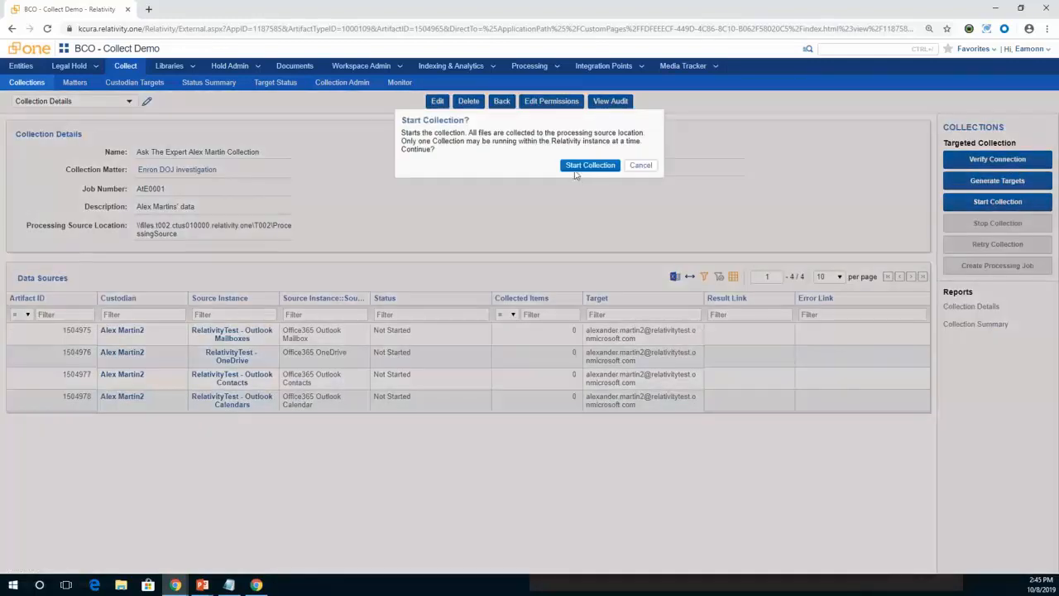
click(587, 165)
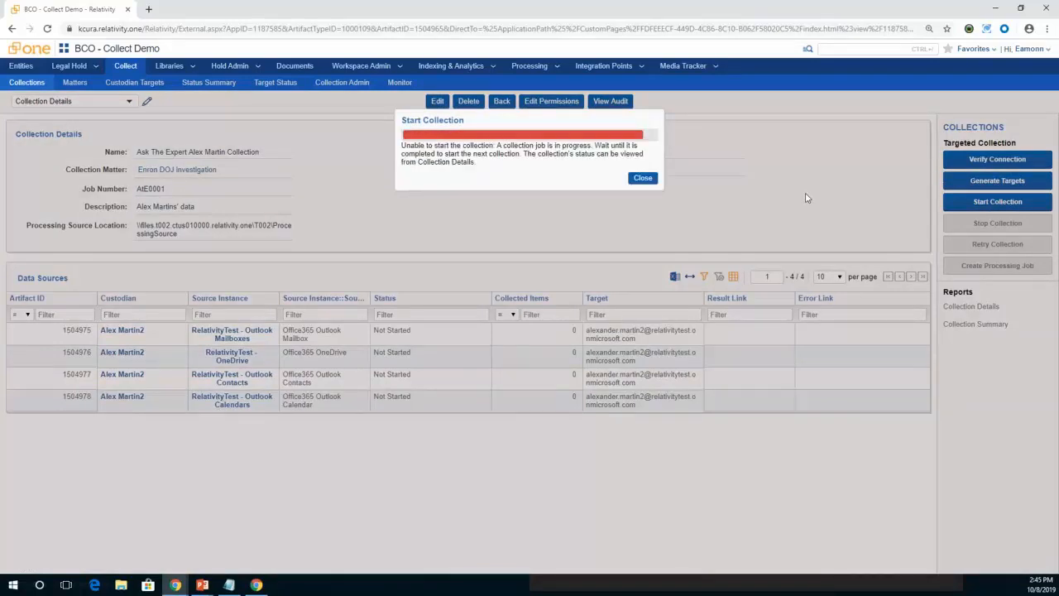
click(642, 178)
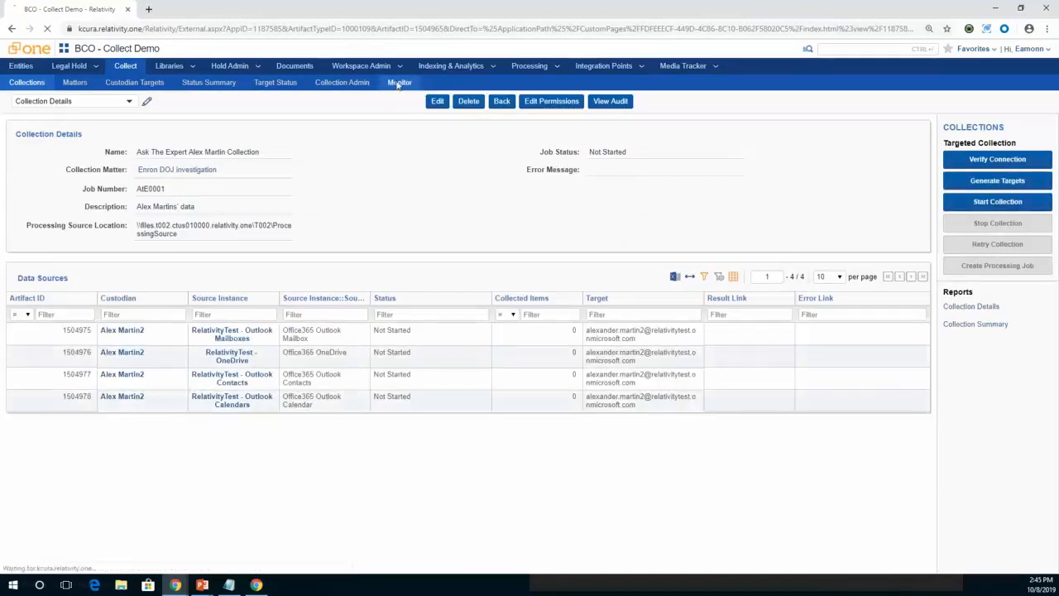
Check the collection monitor for running jobs and reopen the Ask The Expert collection from the AtE Collections view.
click(399, 83)
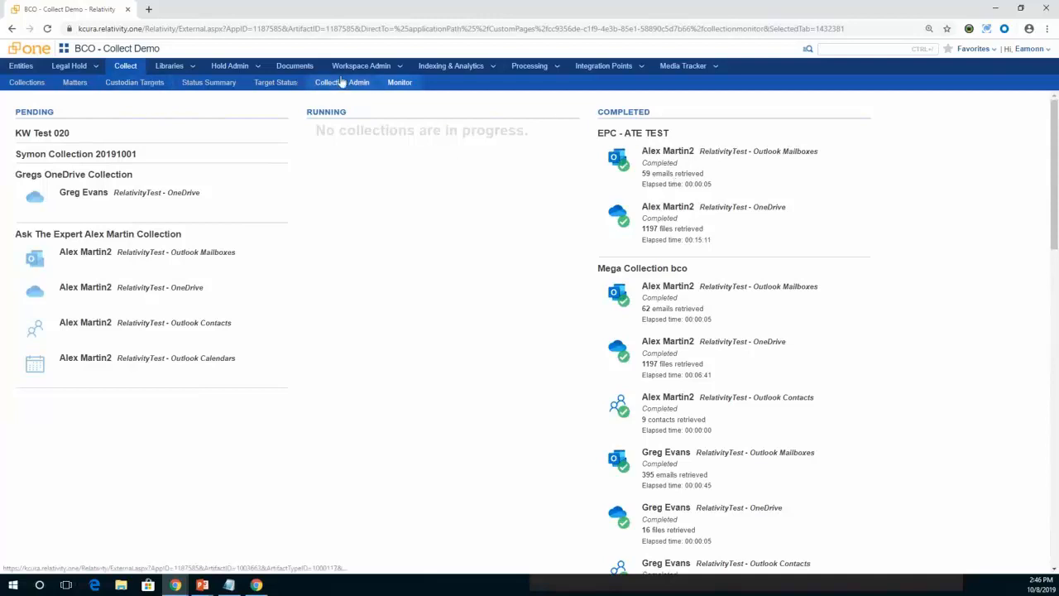
click(22, 86)
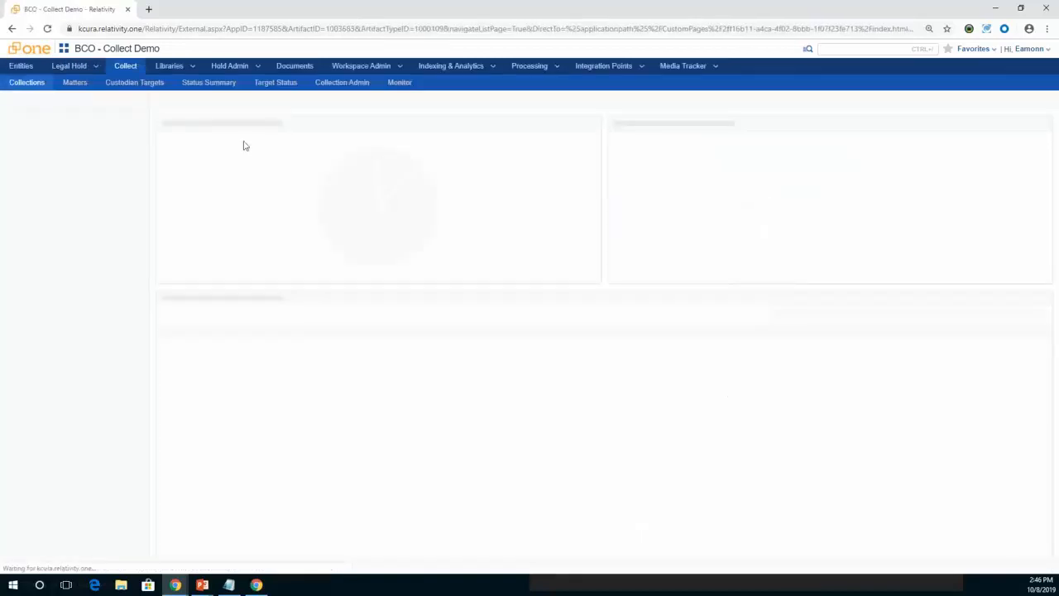
click(297, 99)
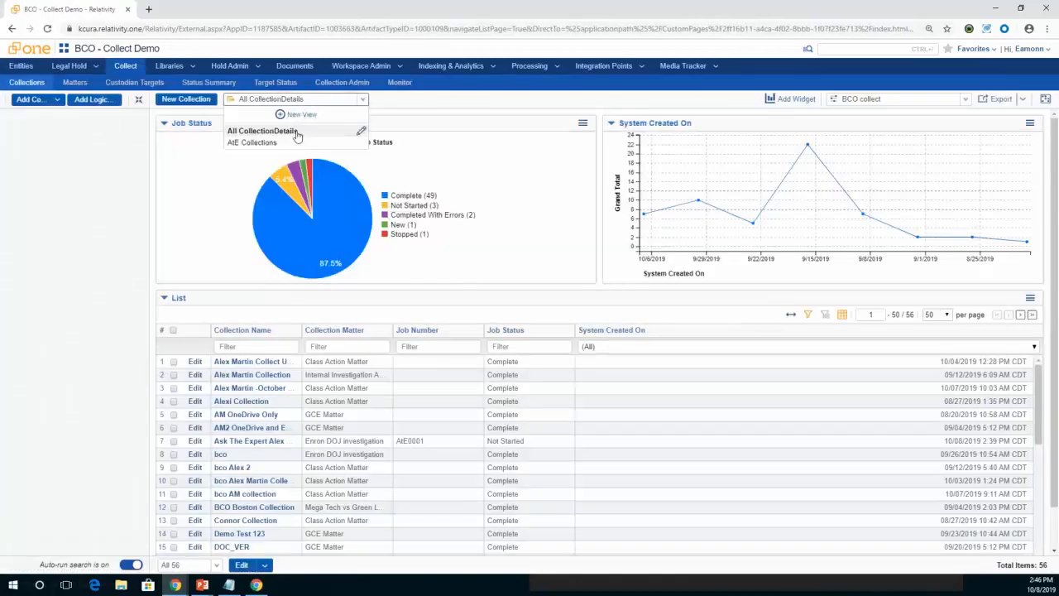
click(298, 143)
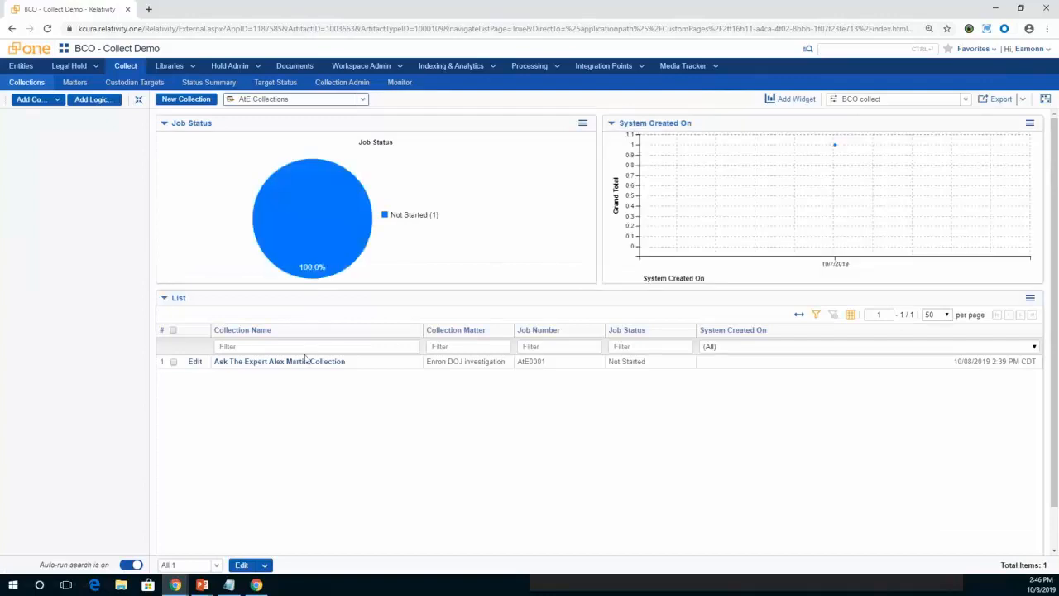
click(307, 364)
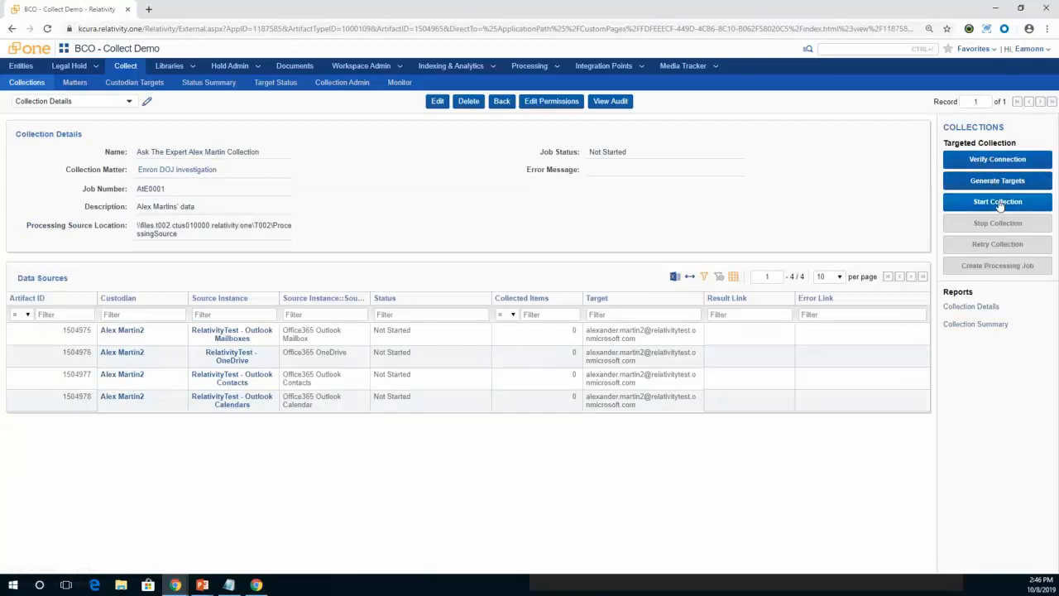
Start the Ask The Expert collection and open the collection monitor to follow its progress.
click(1000, 205)
click(593, 166)
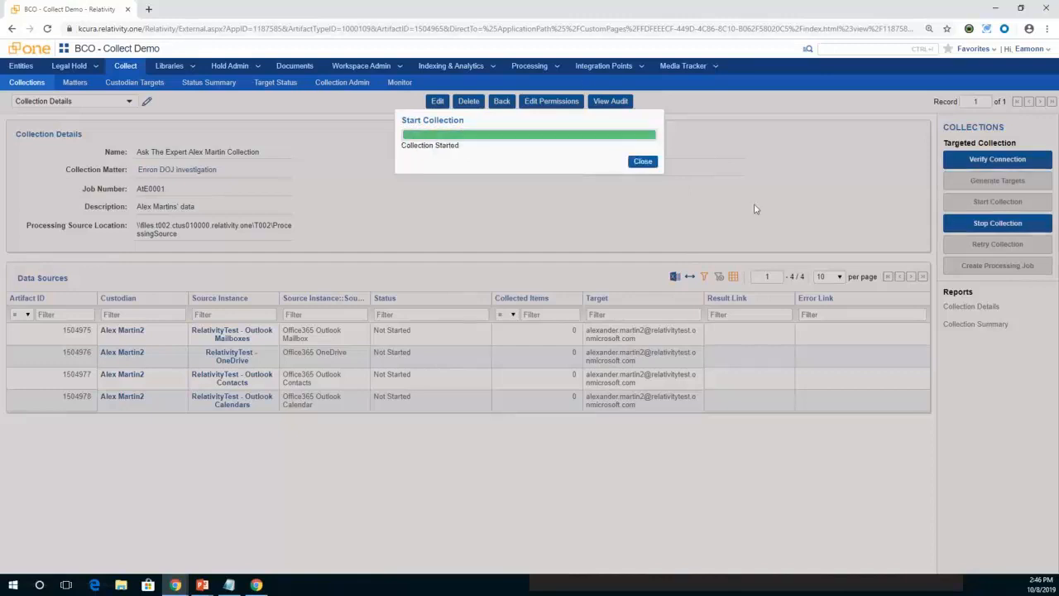
click(639, 162)
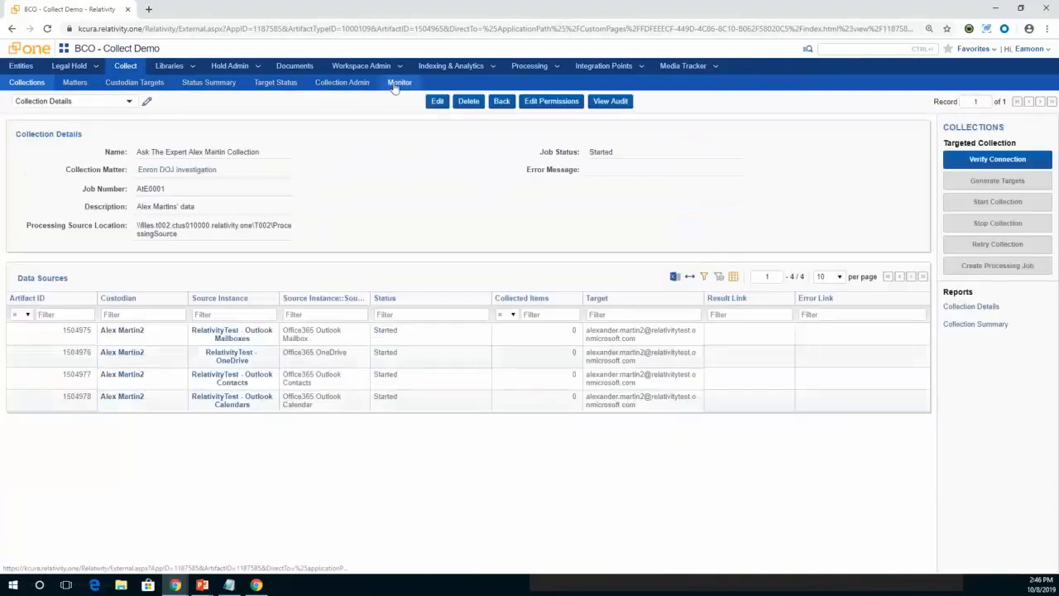
click(399, 84)
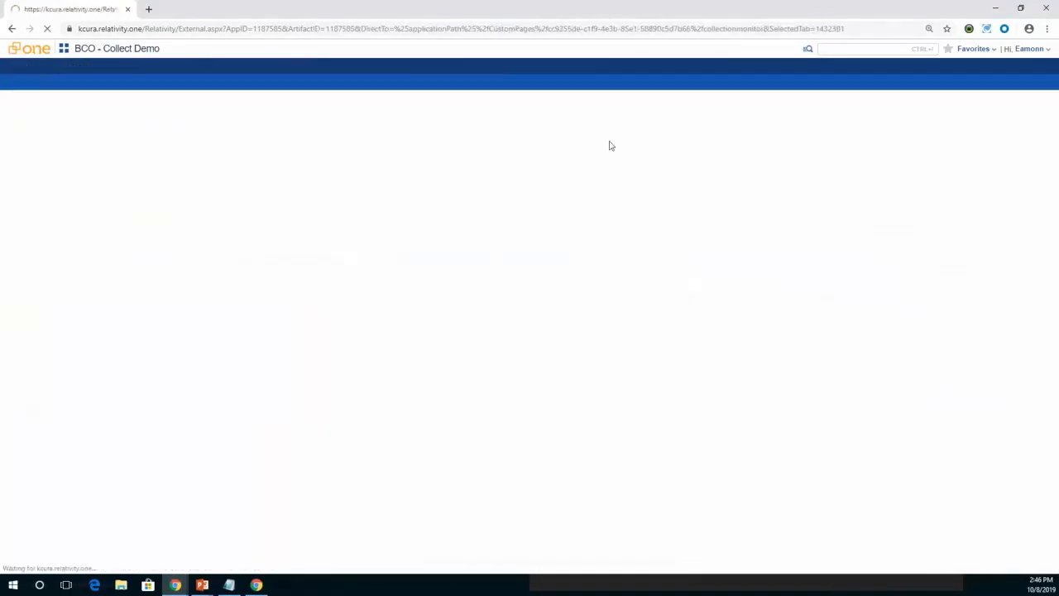
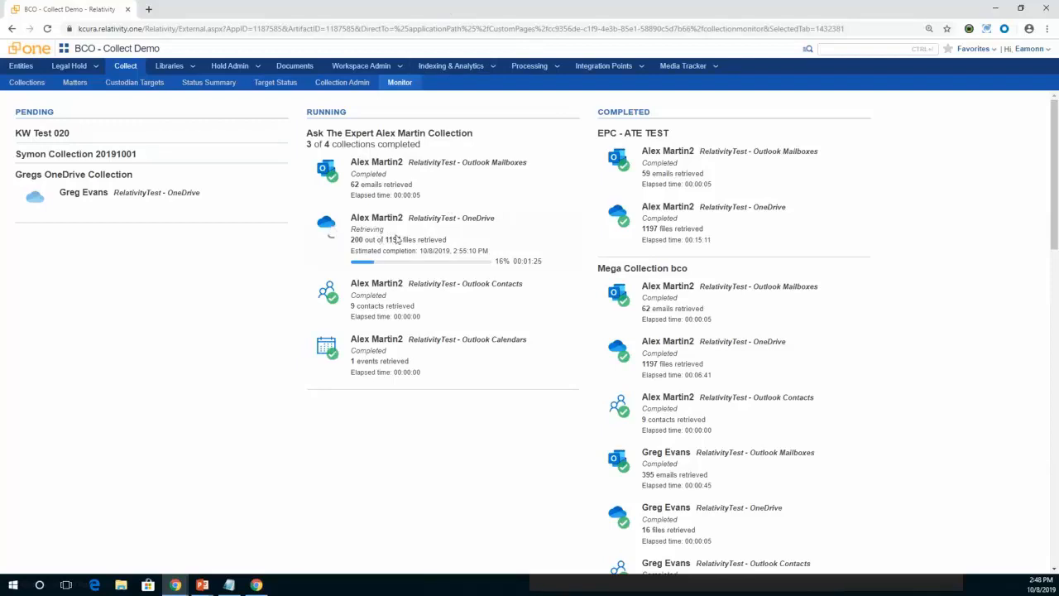
Filter the target status list by a custodian's first name, review the matching targets, and clear the filter.
click(283, 82)
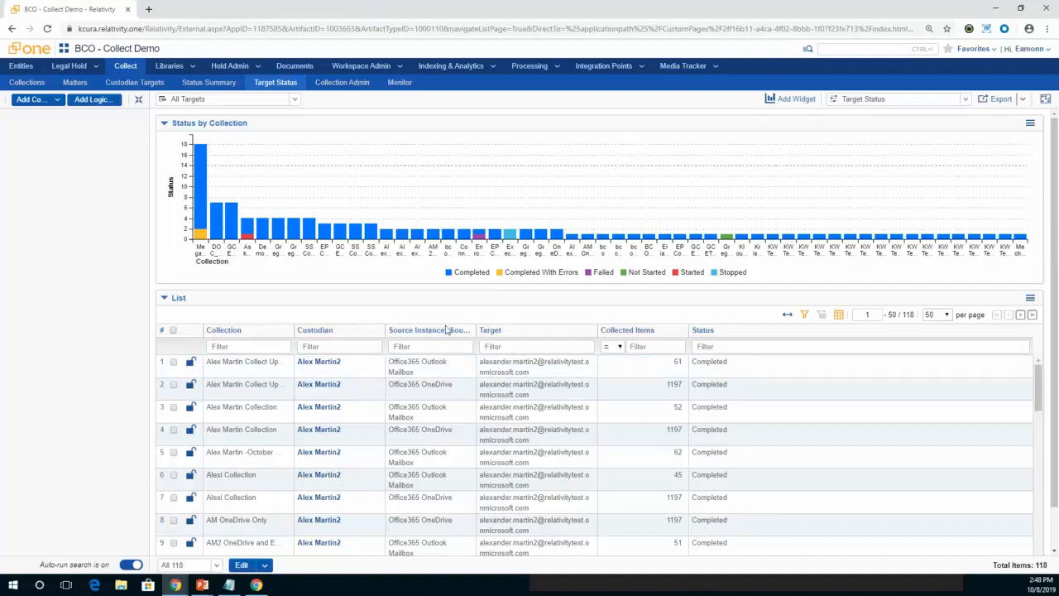
click(348, 346)
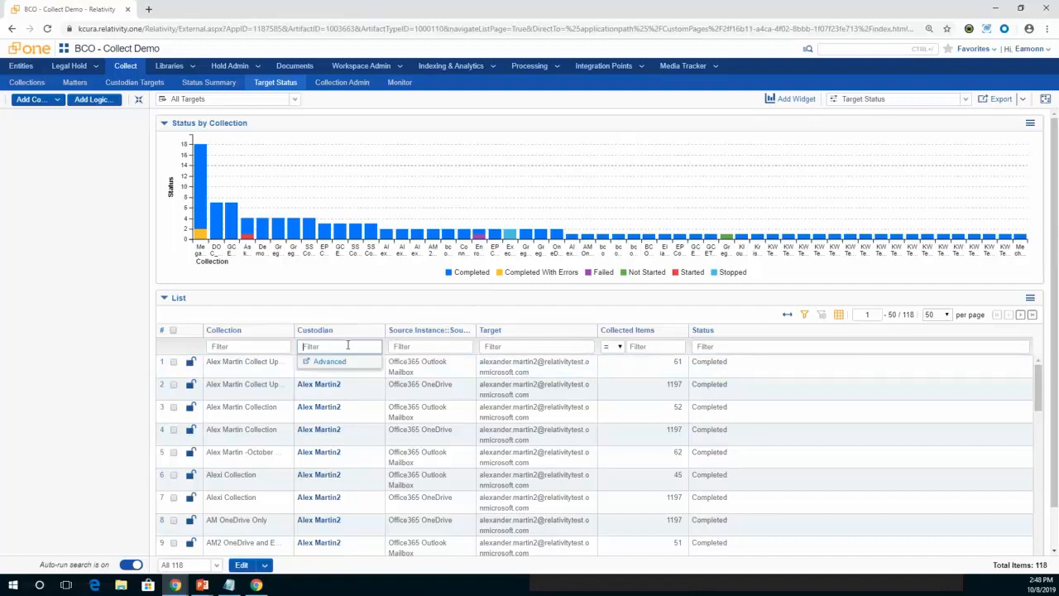
text(greg)
key(Return)
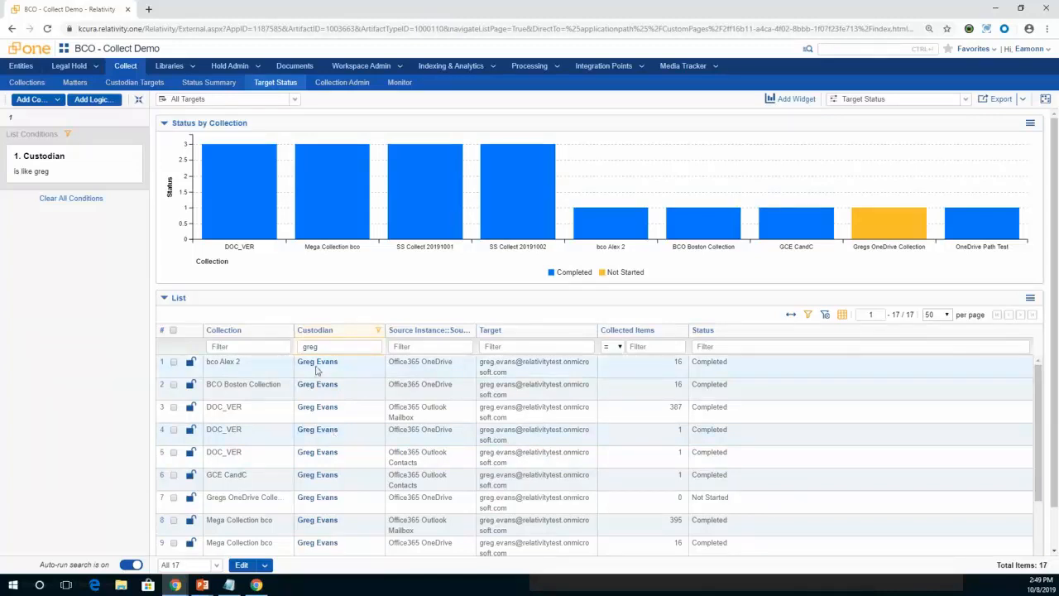
drag(334, 347, 288, 340)
key(BackSpace)
key(Return)
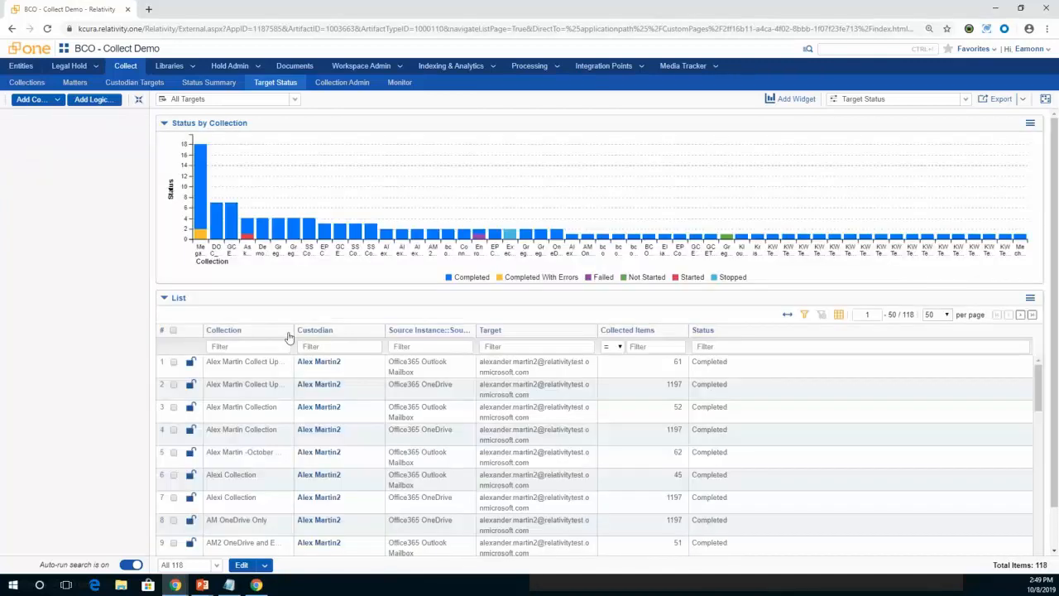
Review the collections in the status summary and check the running job's progress in the collection monitor.
click(209, 83)
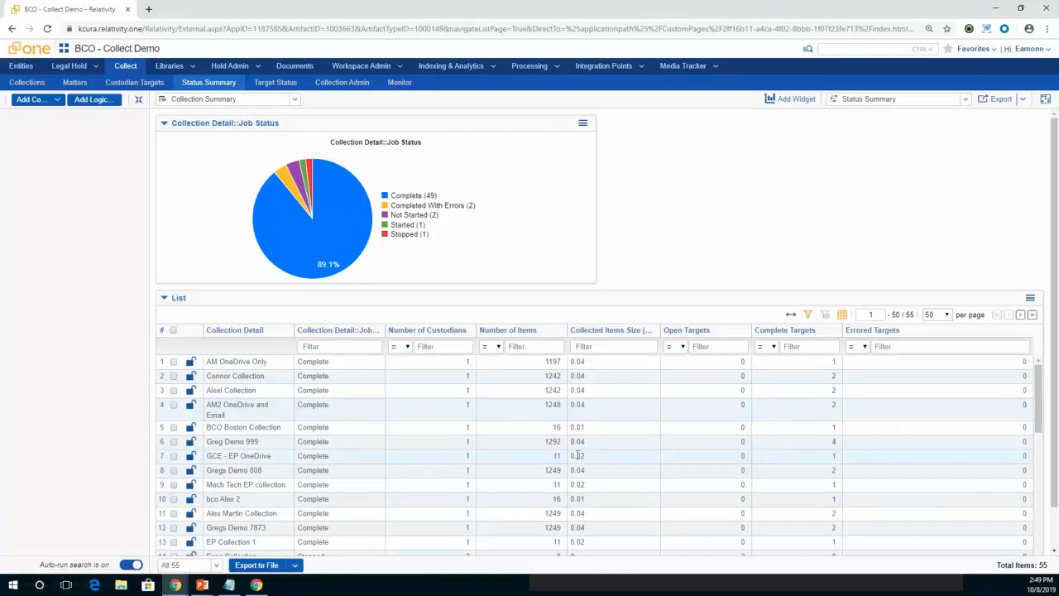
drag(1038, 382, 1043, 422)
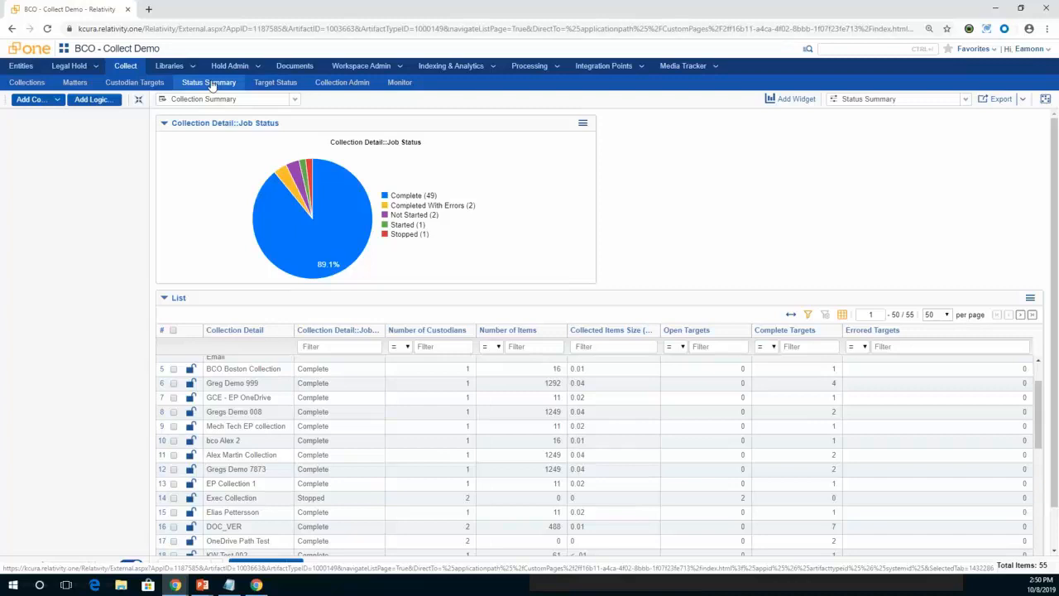
click(399, 83)
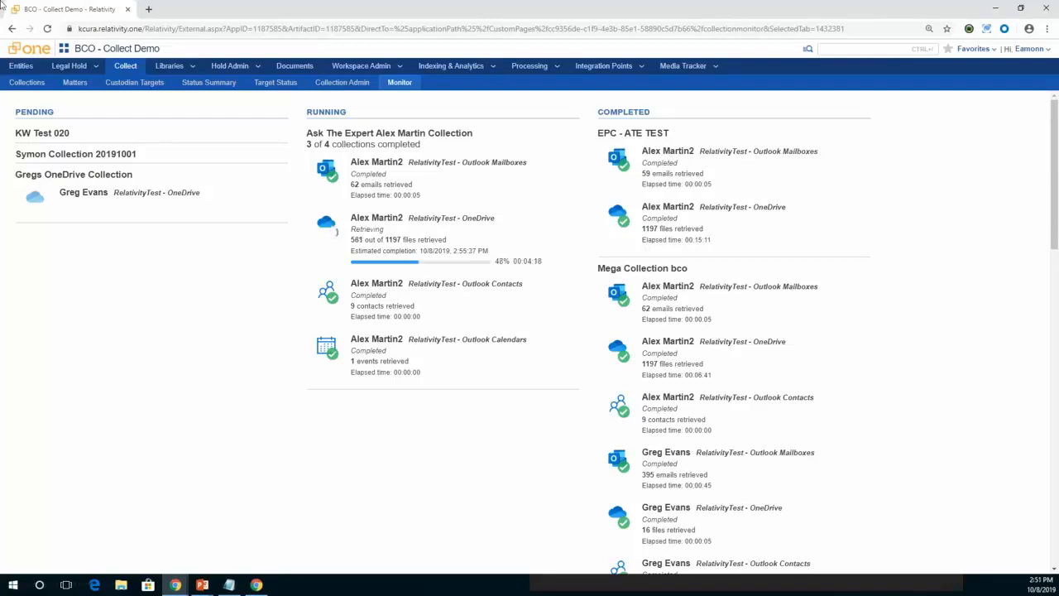
Switch the collections list to the All CollectionDetails view and open the Ask The Expert collection.
click(21, 89)
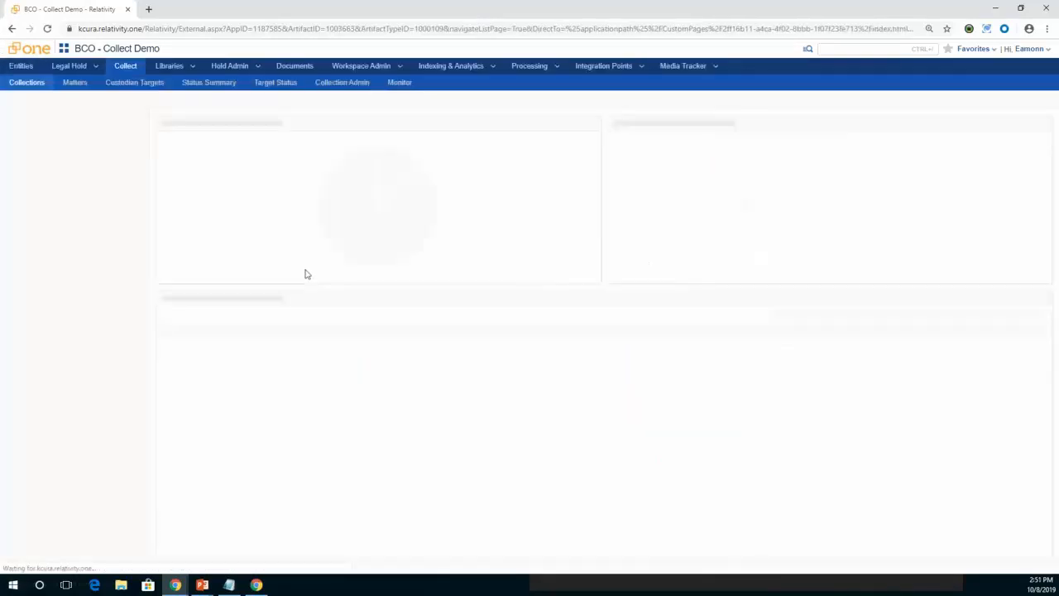
click(308, 101)
click(297, 128)
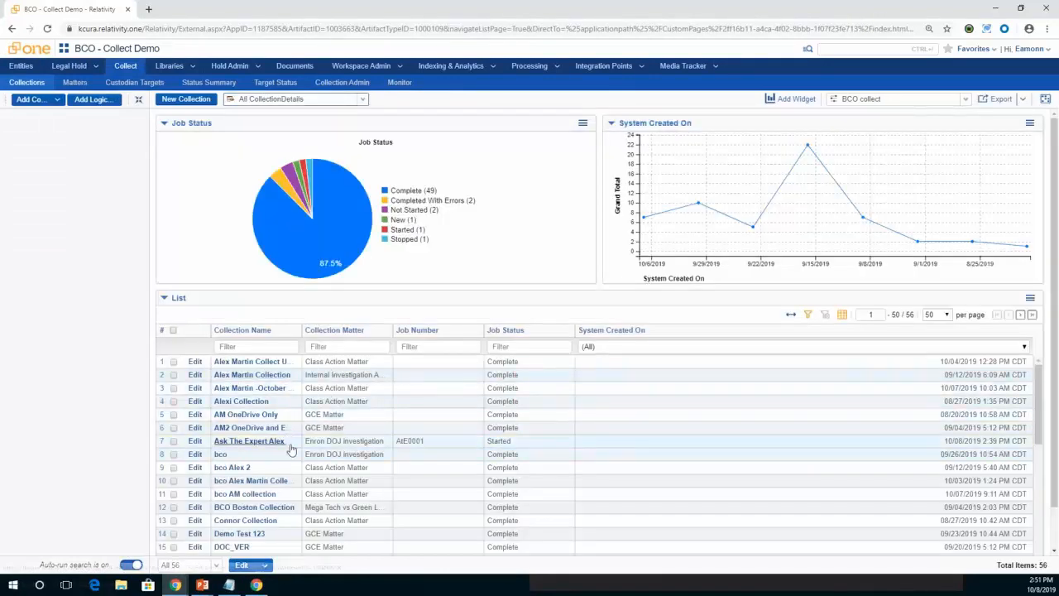
click(263, 443)
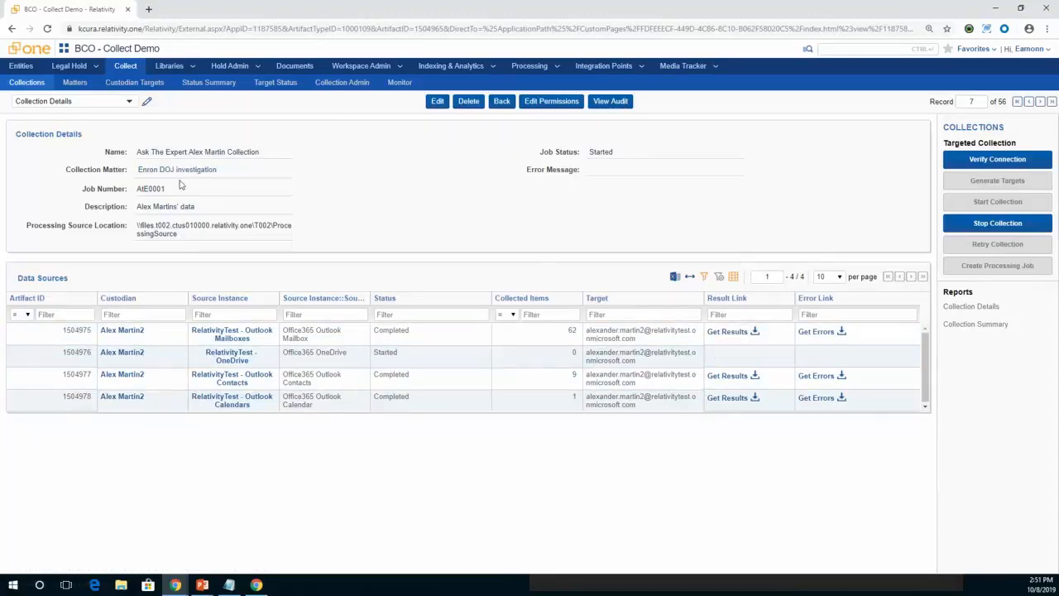
Download the results file for the Outlook Mailboxes data source and open results (2).csv in Excel.
click(731, 335)
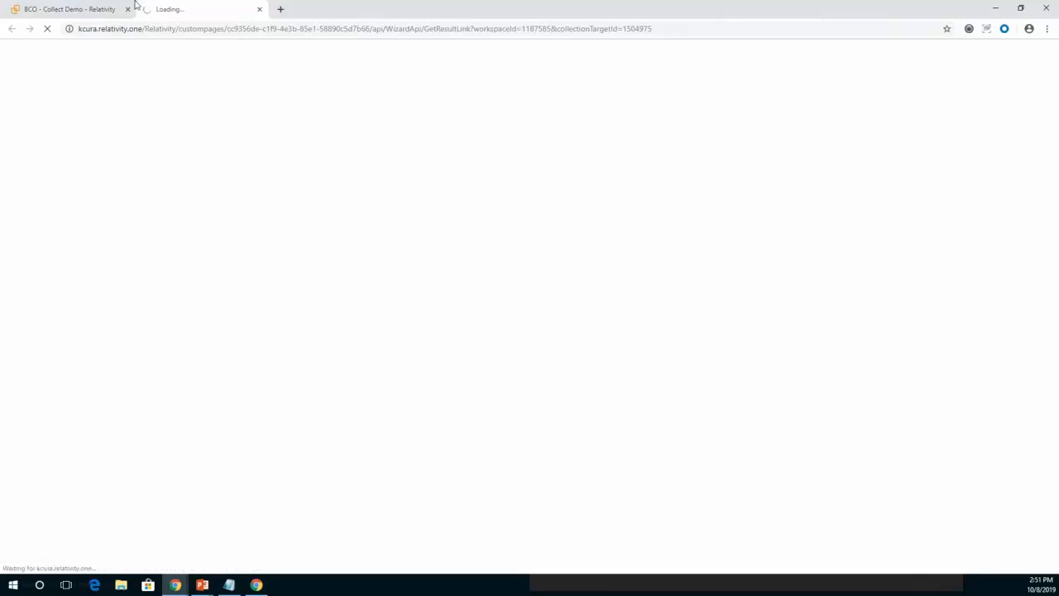
click(72, 8)
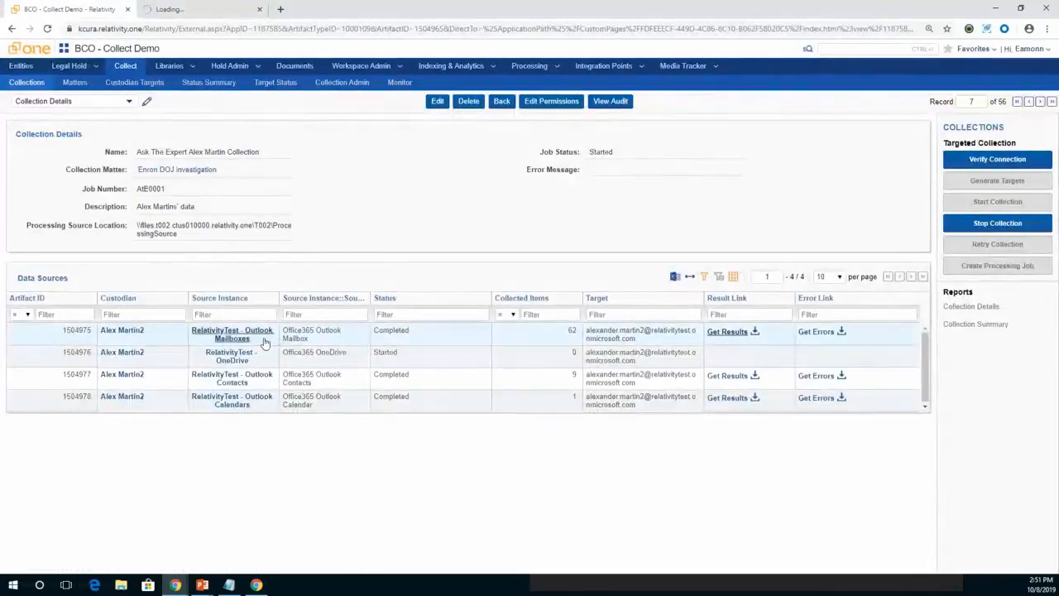
click(188, 10)
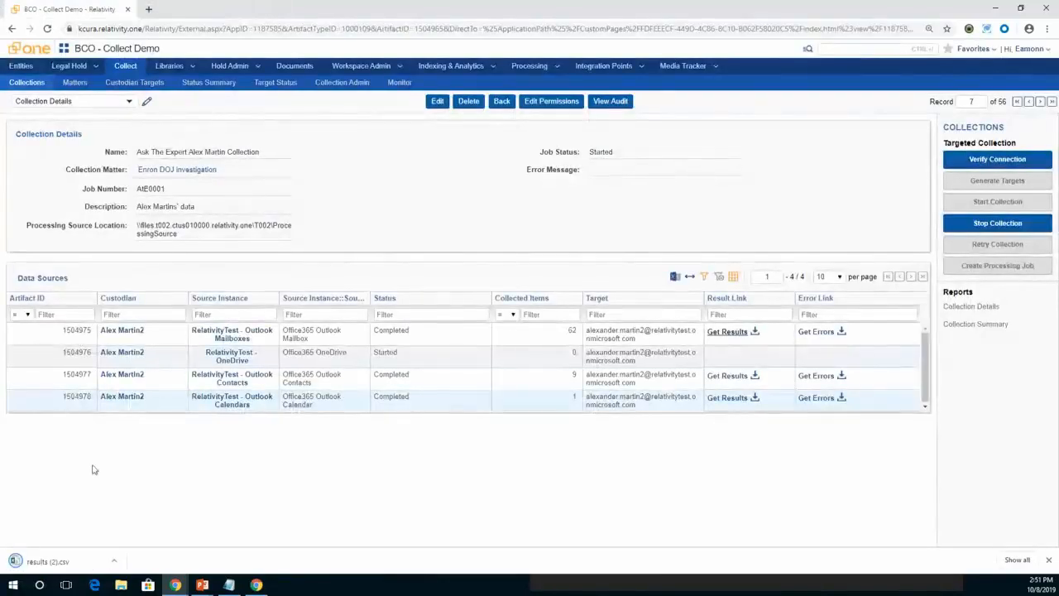
click(114, 562)
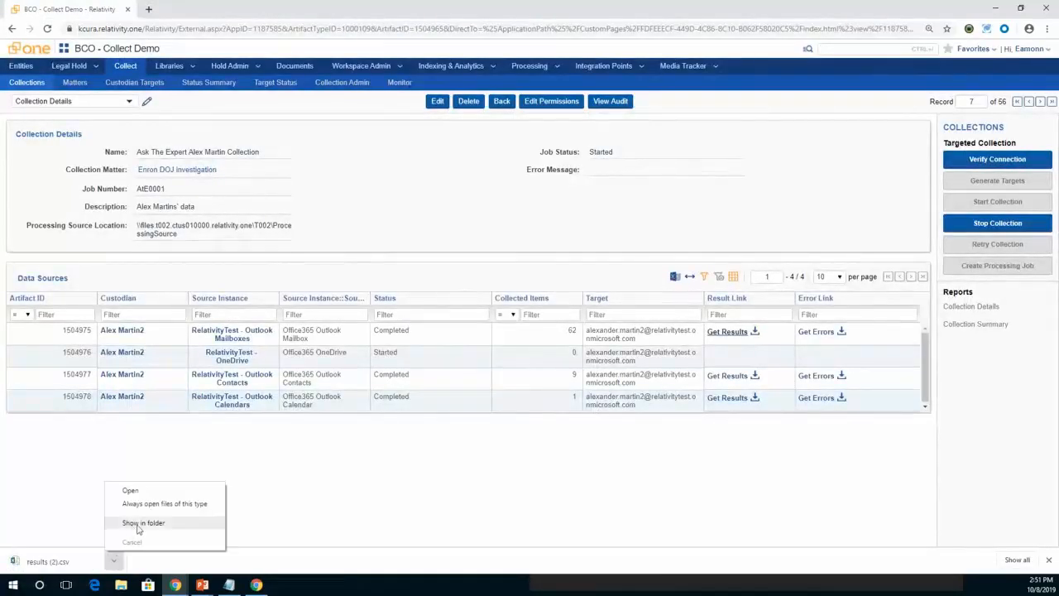
click(132, 490)
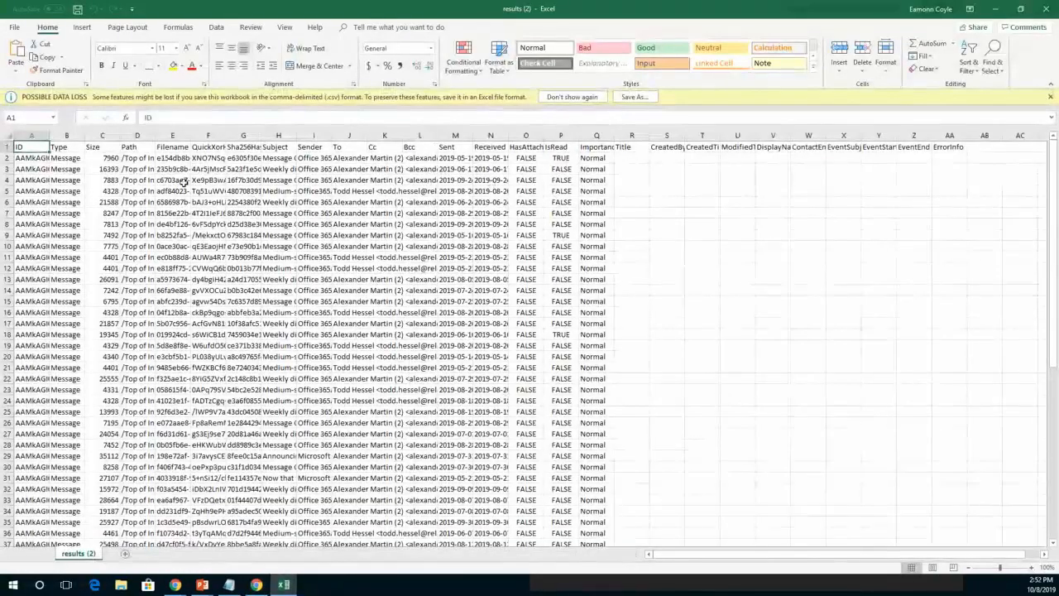
Widen the Path column to read the mailbox paths, and close the results file without saving.
drag(159, 137, 393, 136)
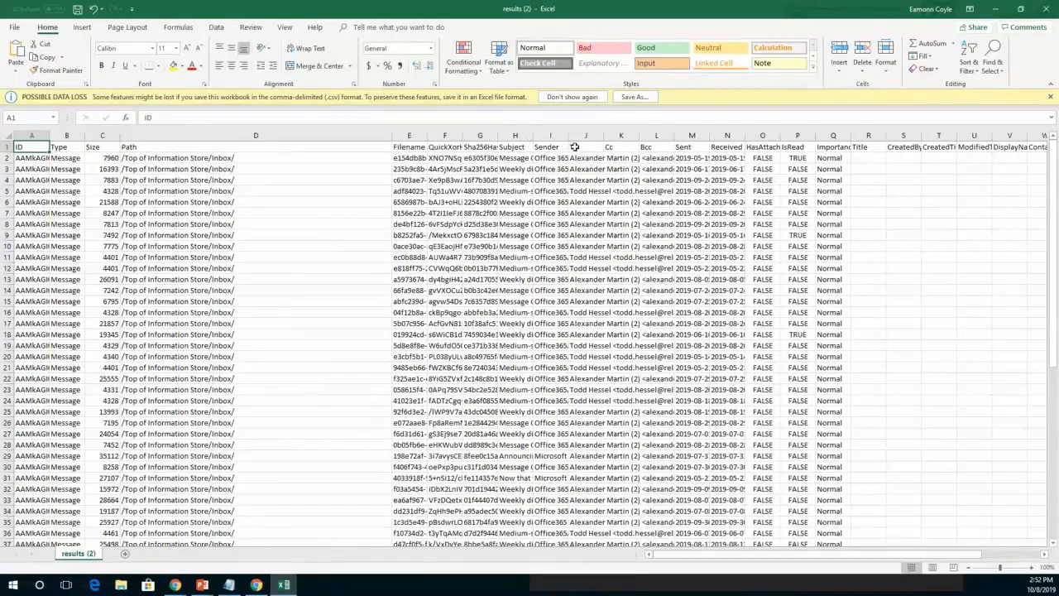
click(1046, 12)
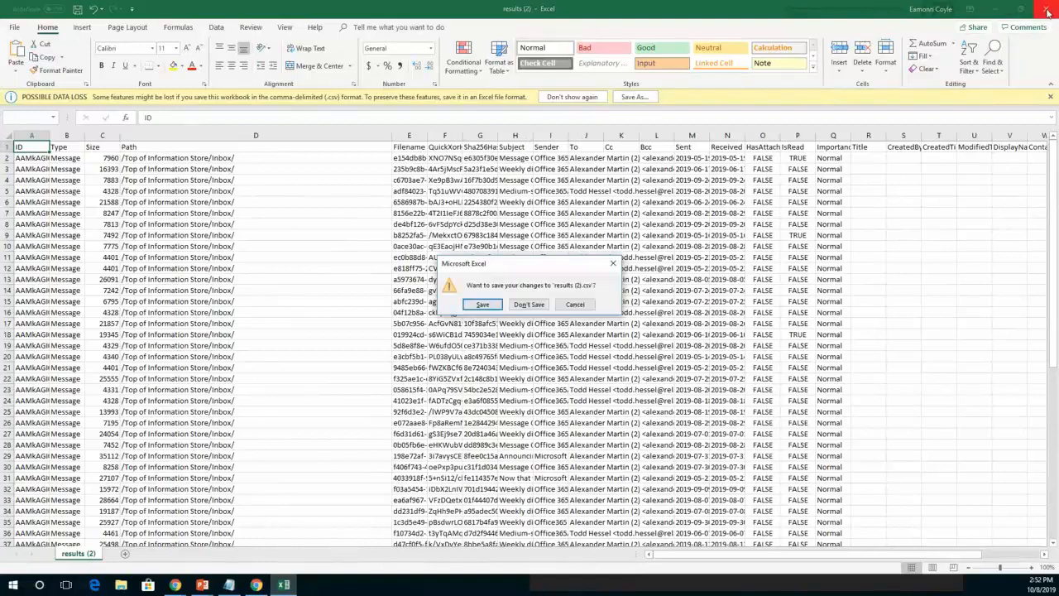
click(534, 304)
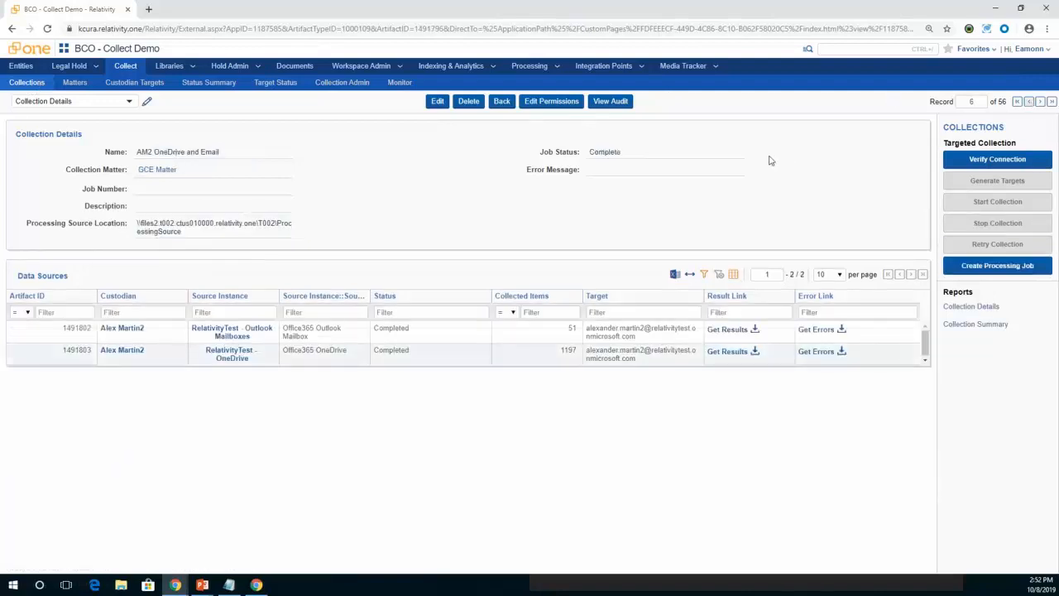
Generate the Collection Details and Collection Summary reports for the AM2 OneDrive and Email collection.
click(980, 306)
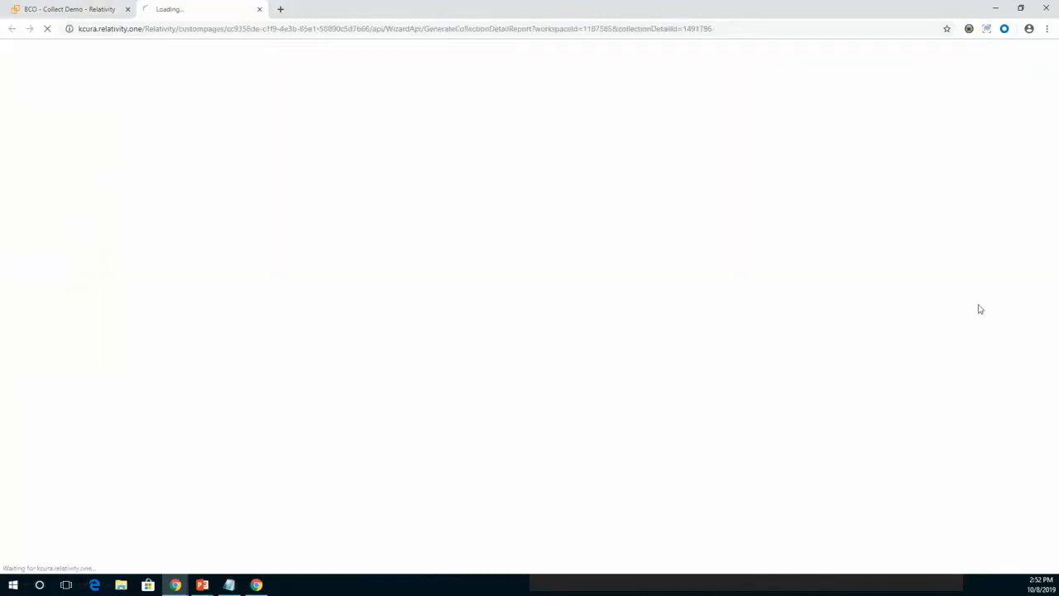
click(69, 8)
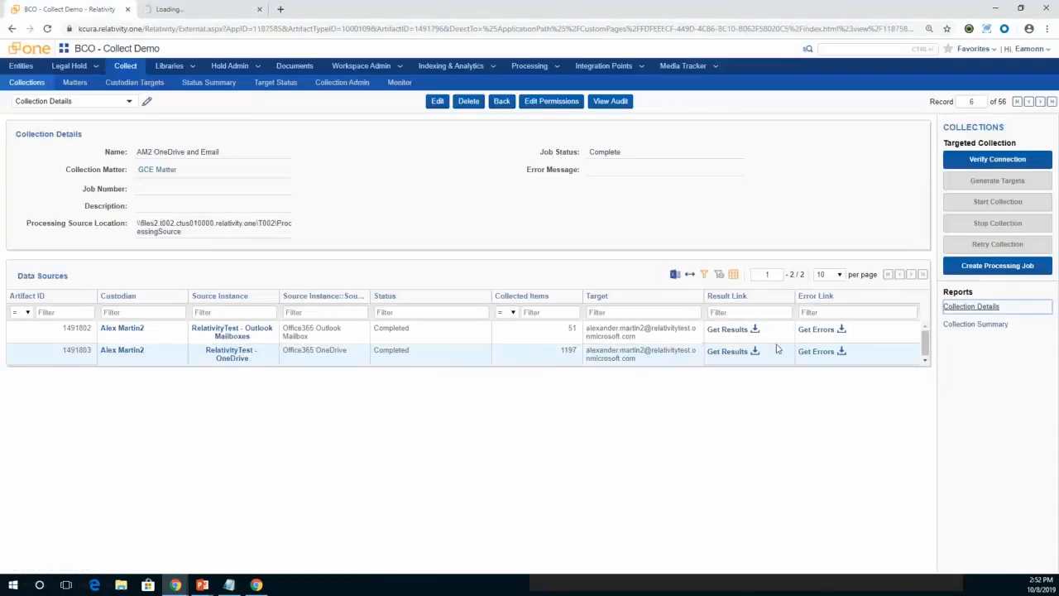
click(981, 326)
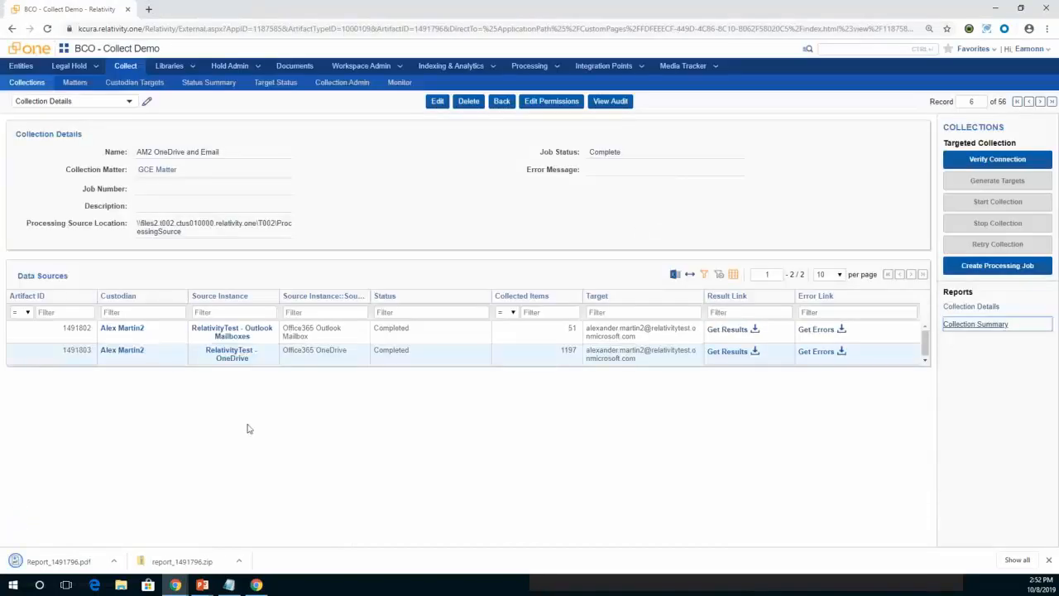
View the downloaded summary report Report_1491796.pdf and close it.
click(115, 562)
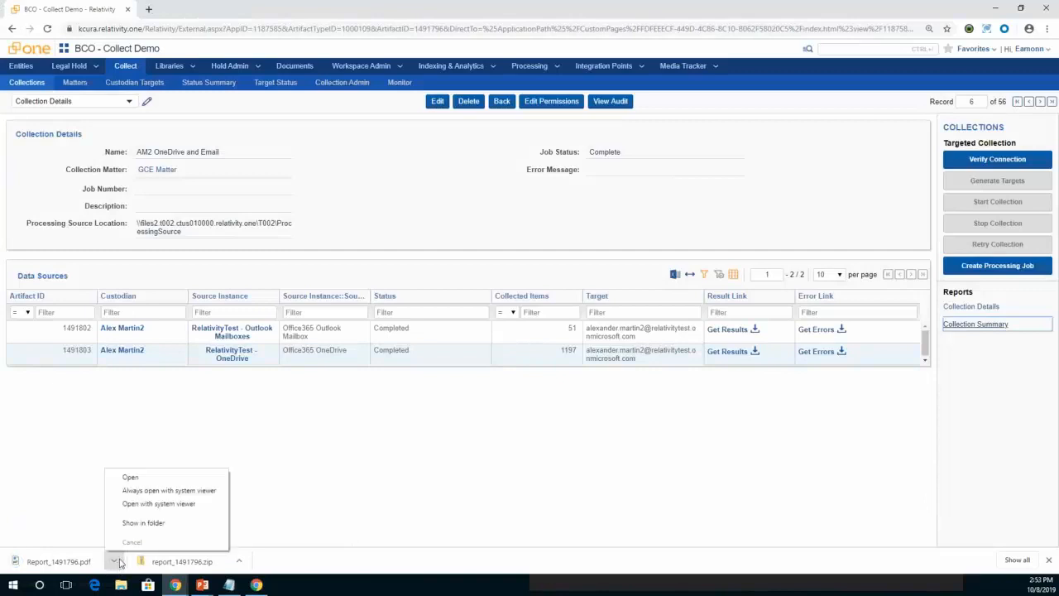
click(64, 563)
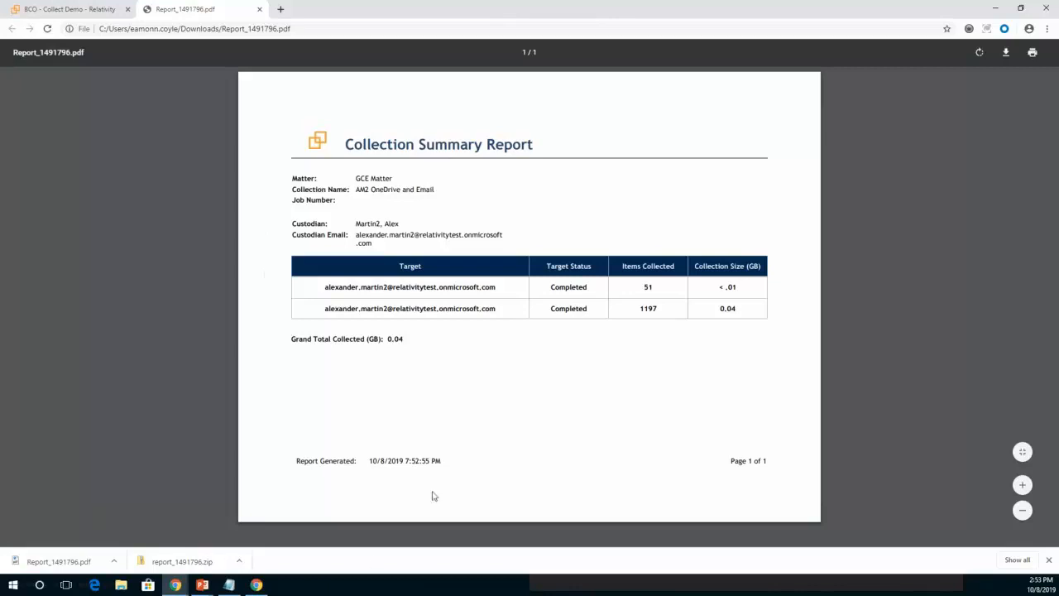
click(259, 10)
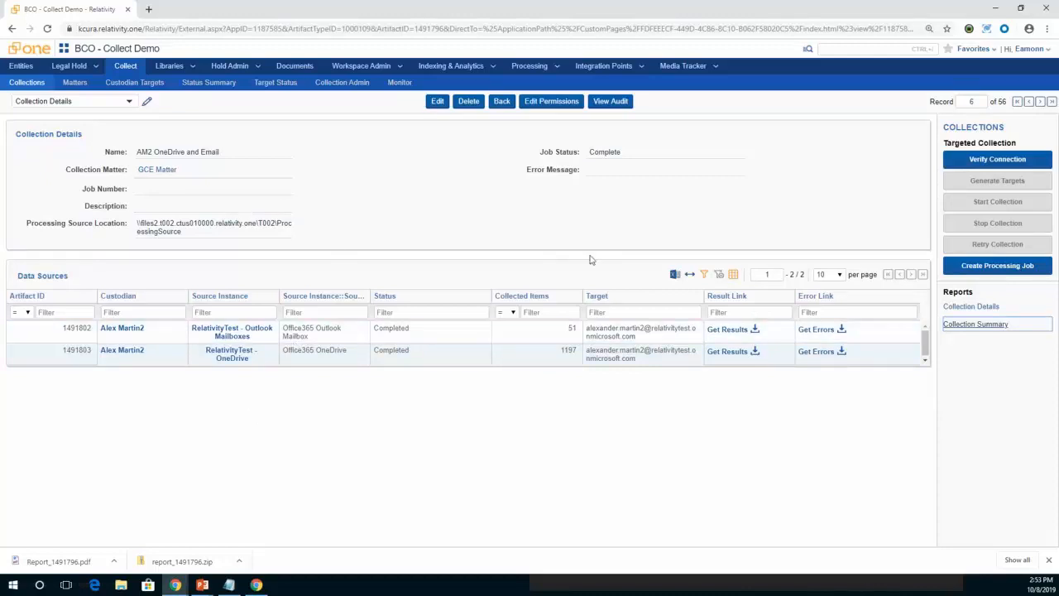
Create a processing job from the AM2 OneDrive and Email collection, submit it, and close the result dialog.
click(1004, 268)
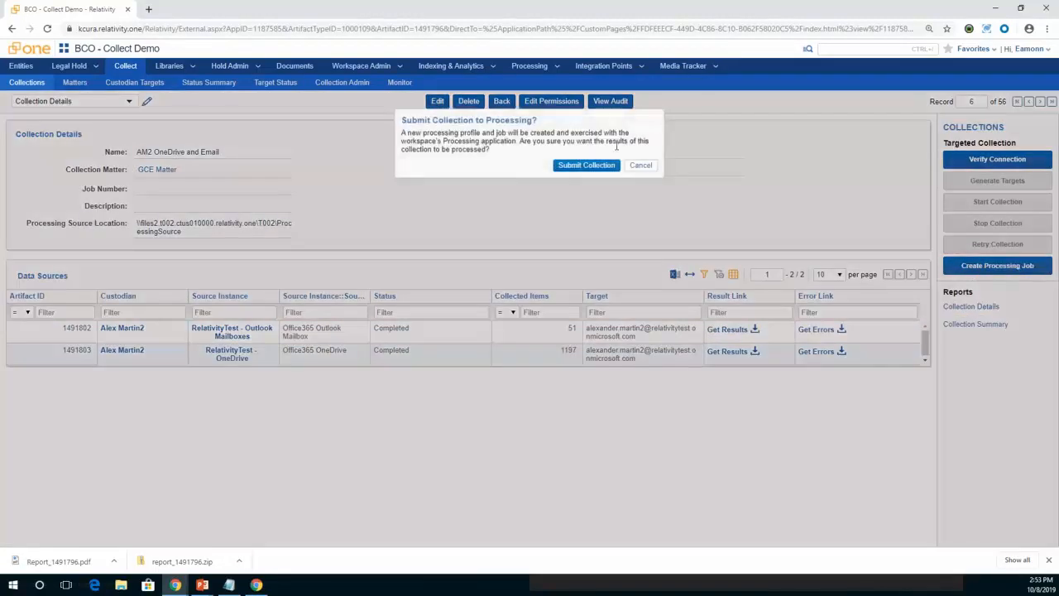
click(594, 165)
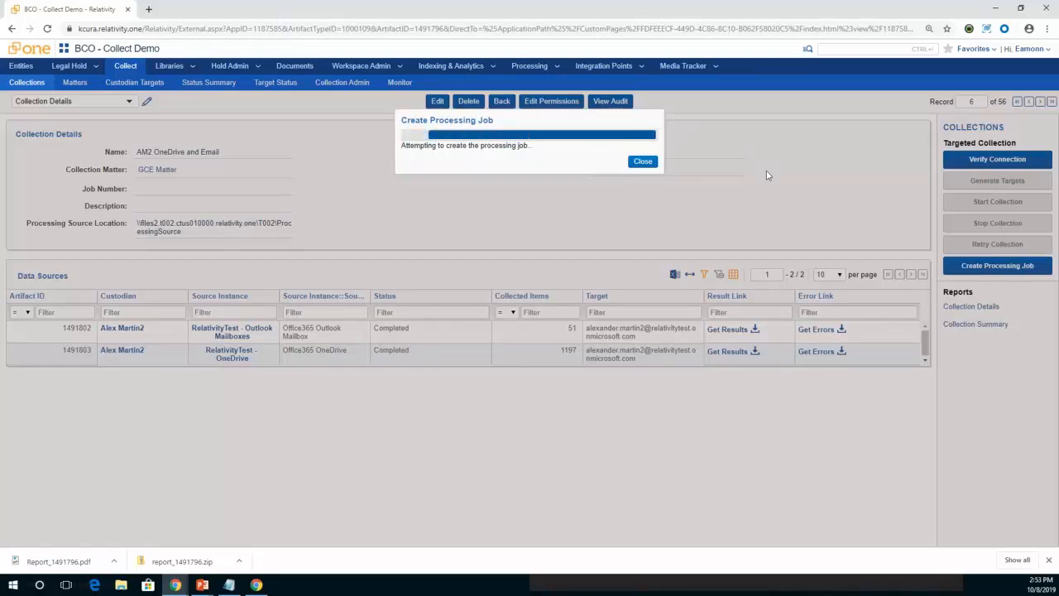
click(643, 169)
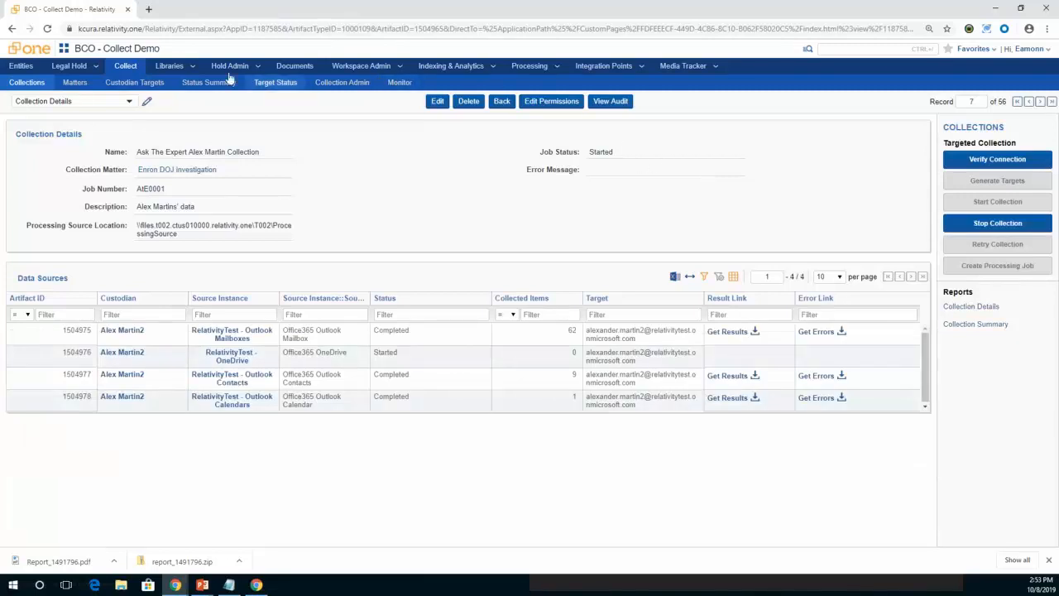
Open the newest AM2 OneDrive and Email processing set from the All Processing Sets list to examine its data sources.
click(558, 67)
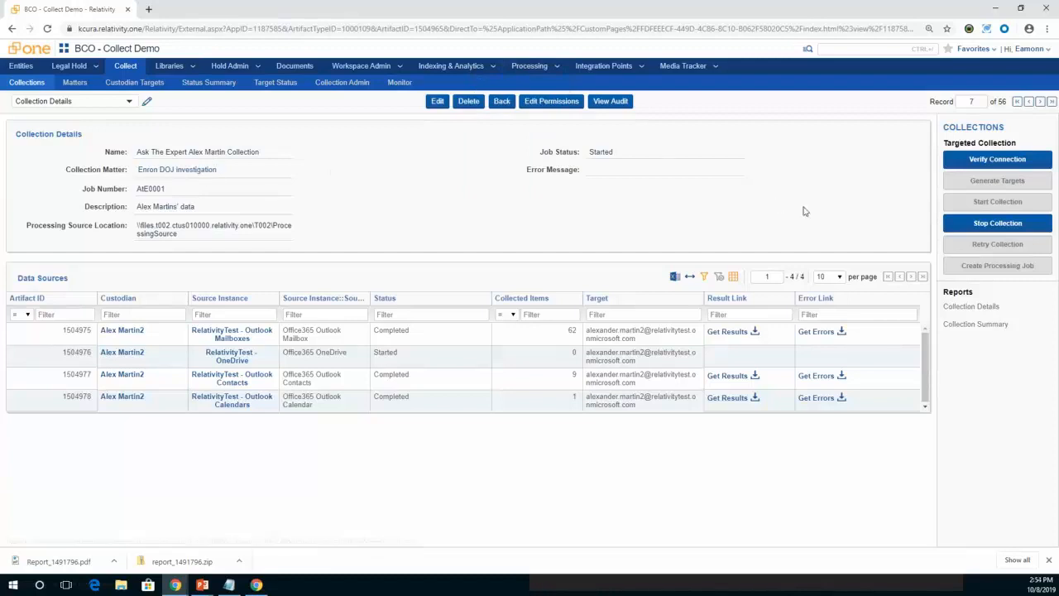
click(556, 67)
click(520, 83)
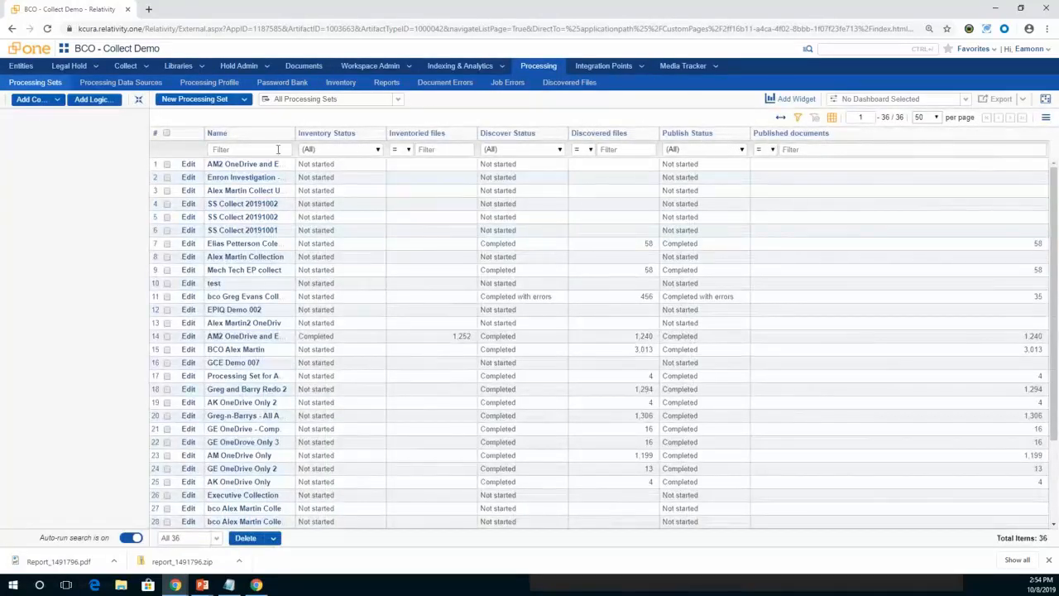
click(241, 163)
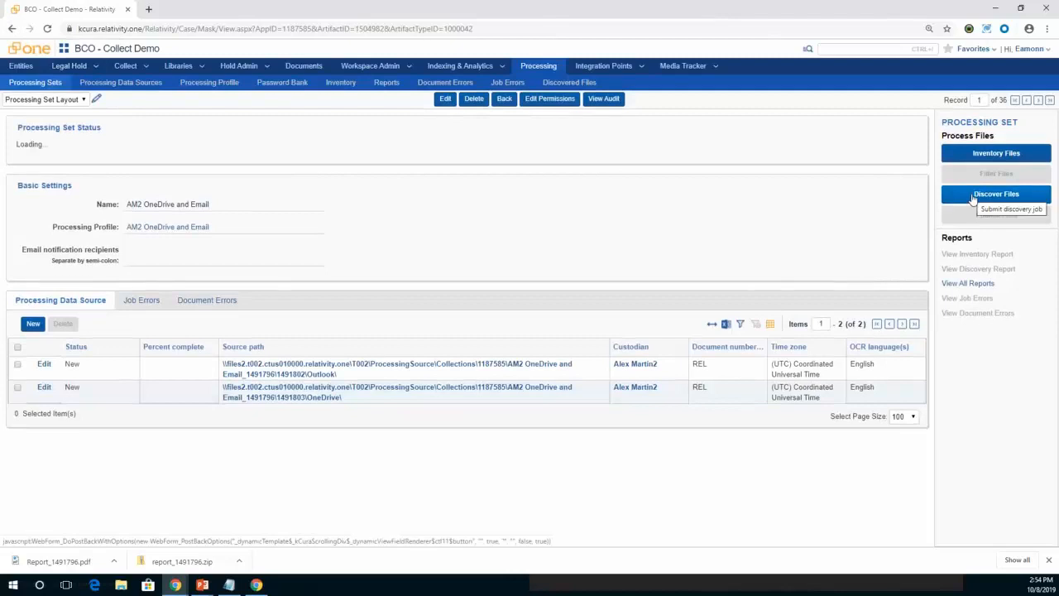
Return to the list of collections in Collect.
click(96, 70)
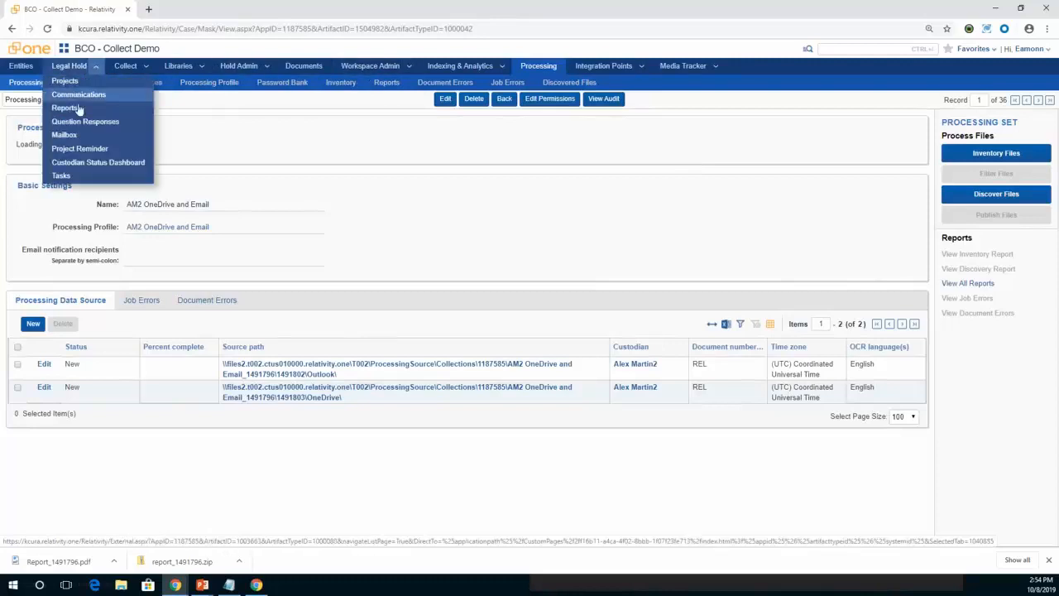
click(146, 66)
click(113, 81)
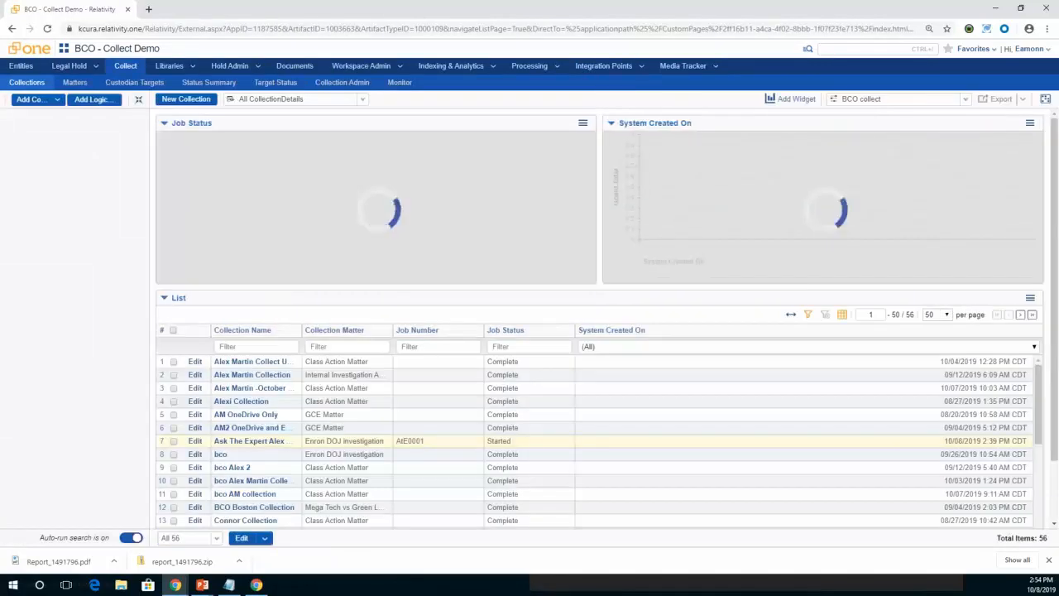
key(alt+Tab)
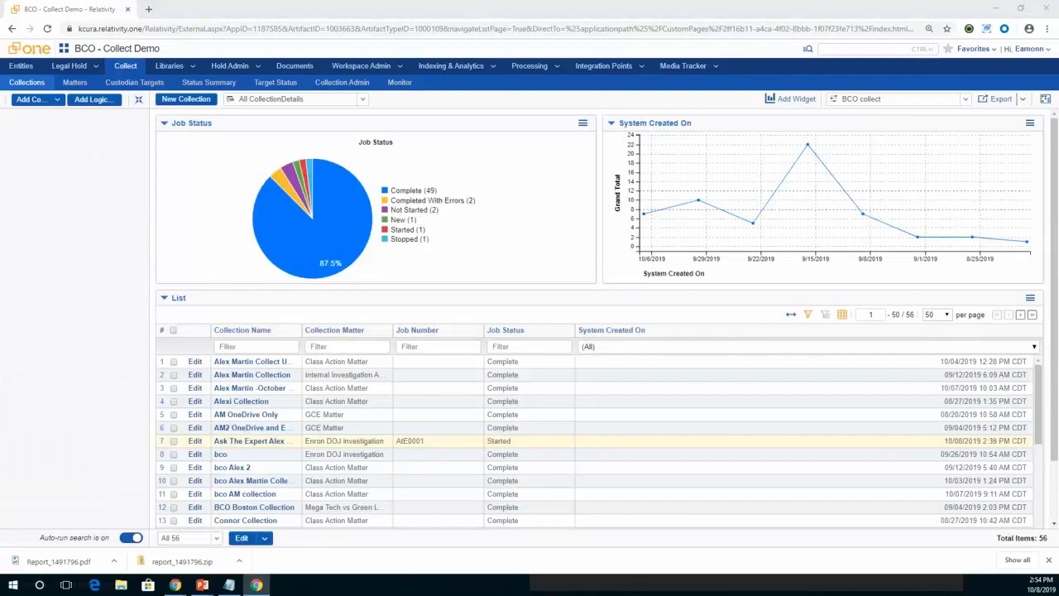
key(alt+Tab)
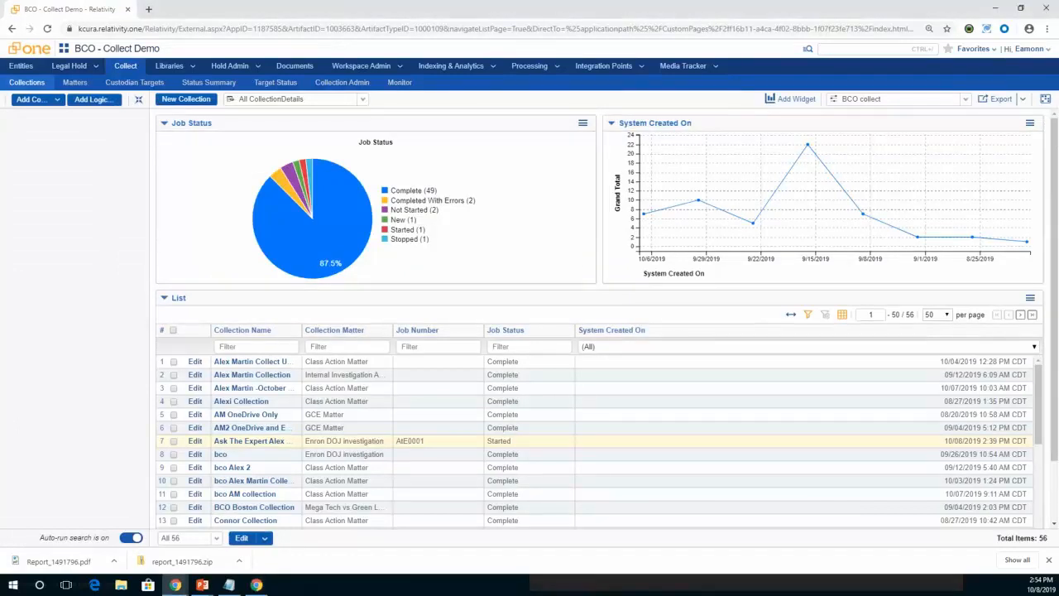
key(alt+Tab)
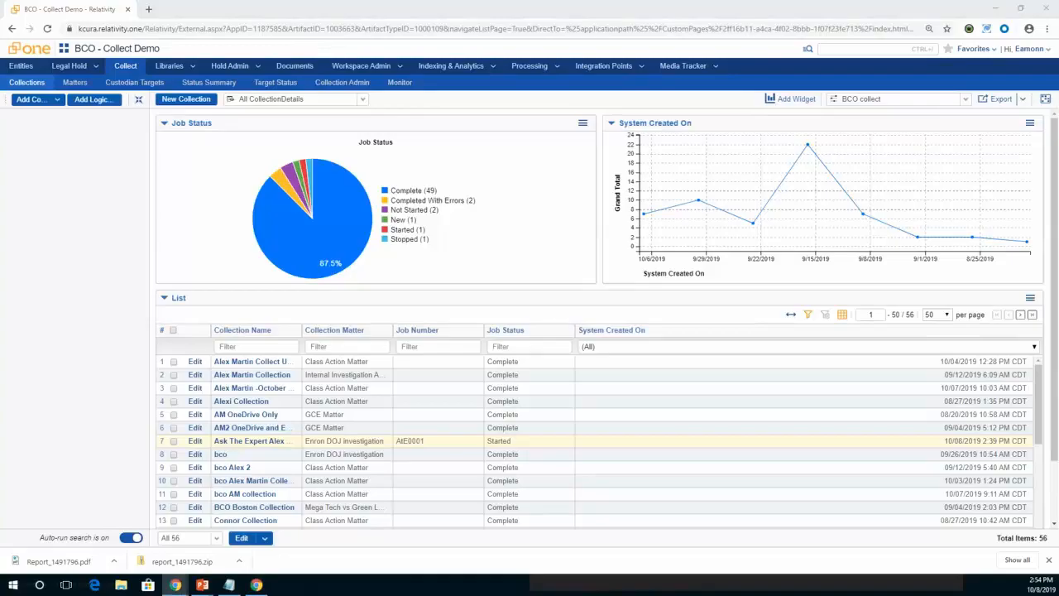